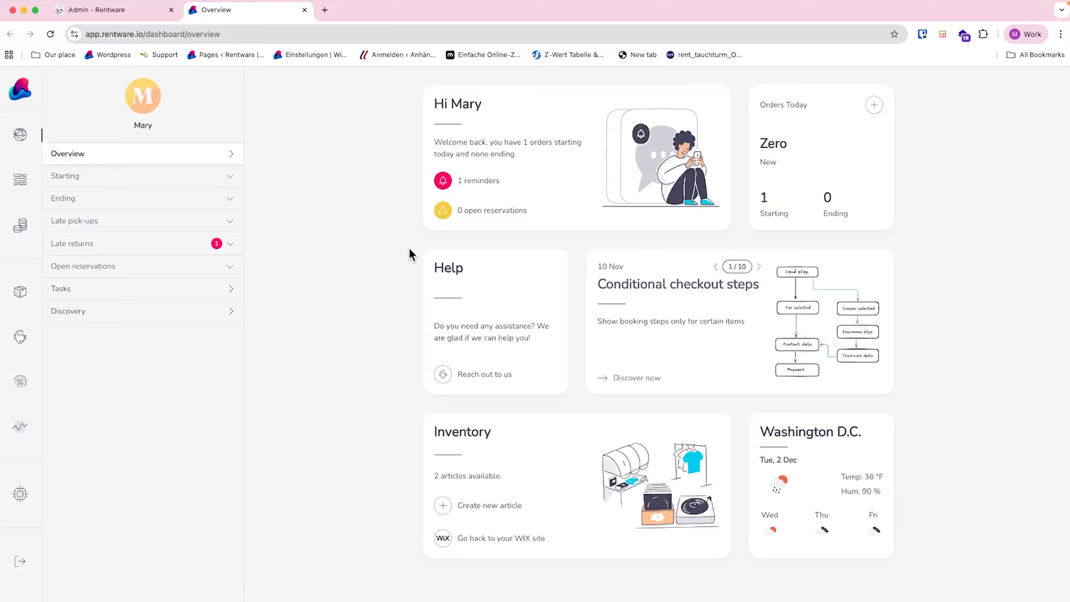
- View the details of the order starting today, and return to the dashboard overview
click(232, 181)
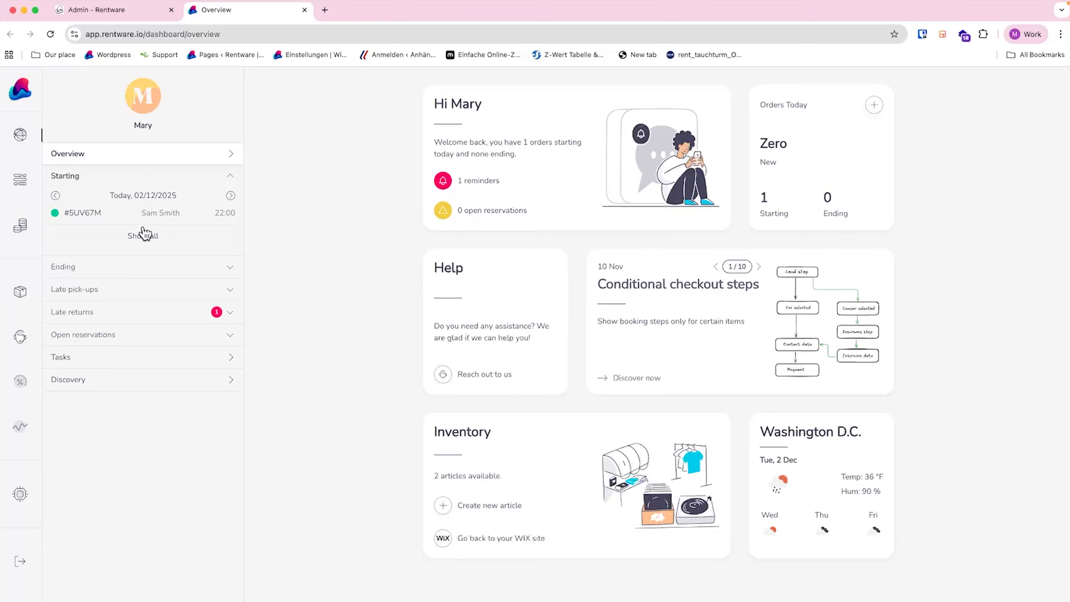
click(83, 213)
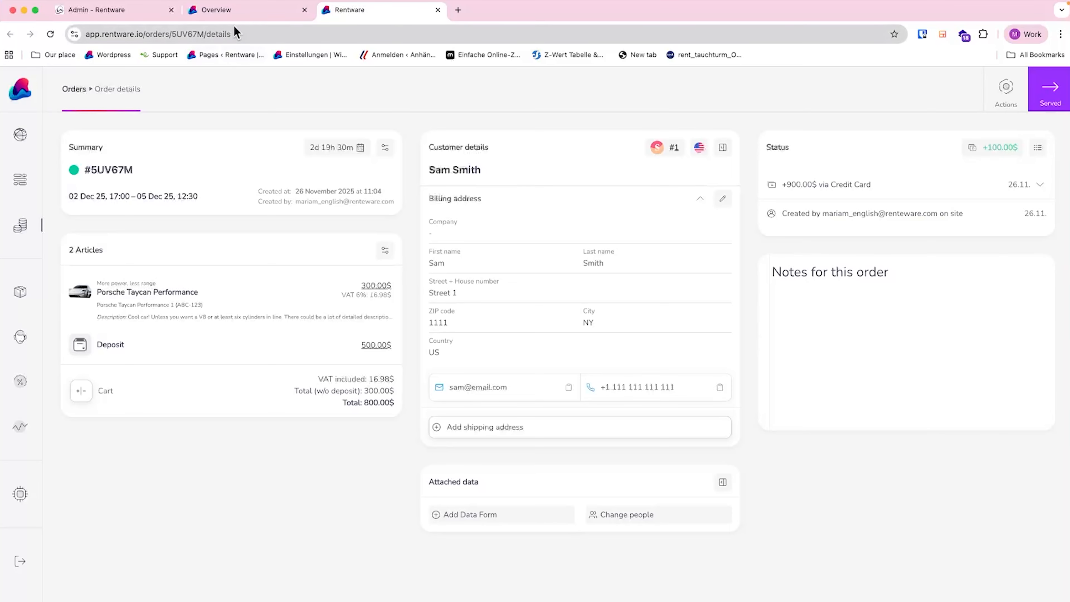
click(238, 19)
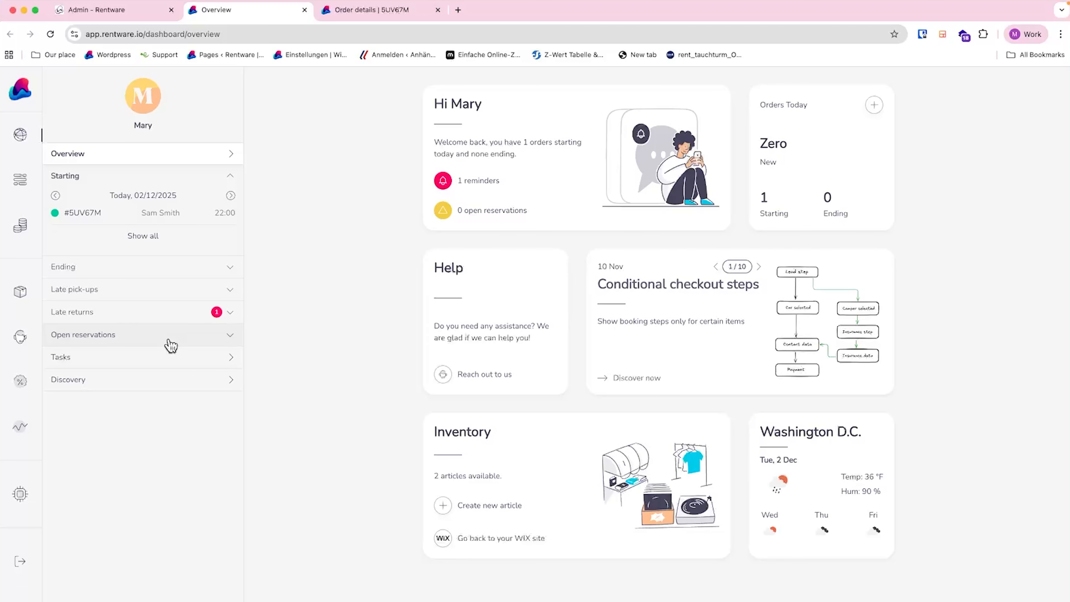
- Look at the Discovery page and the Tasks board with its column entry field, and return to the overview
click(189, 382)
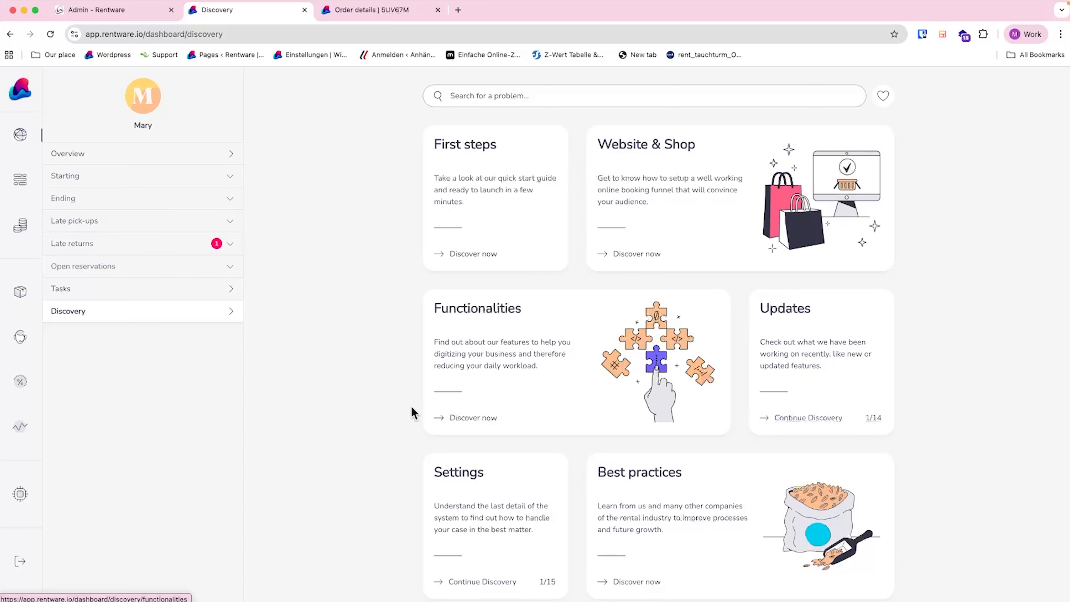
click(213, 294)
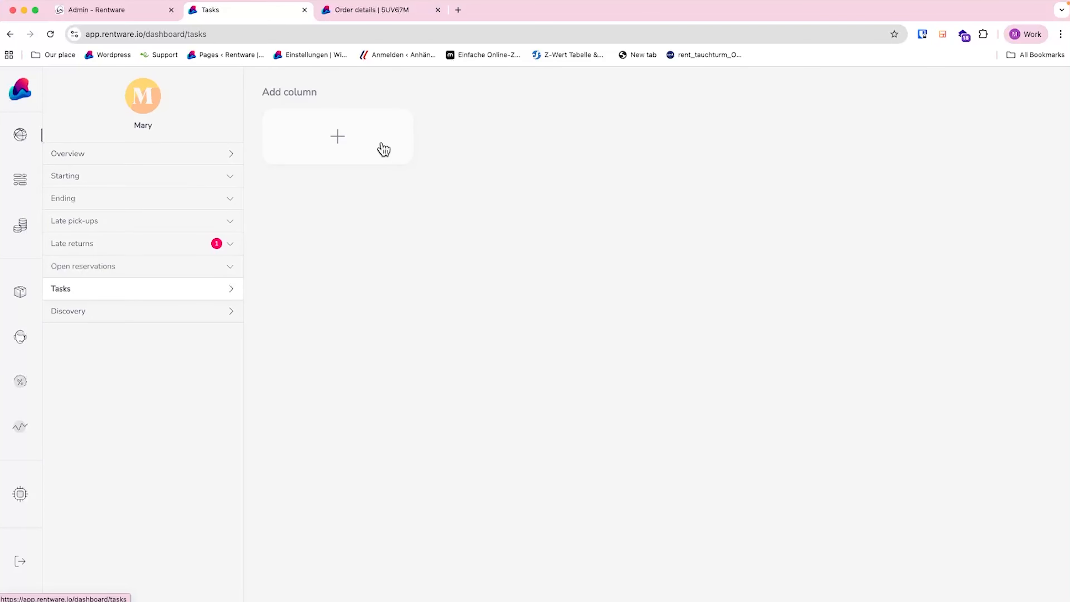
click(379, 134)
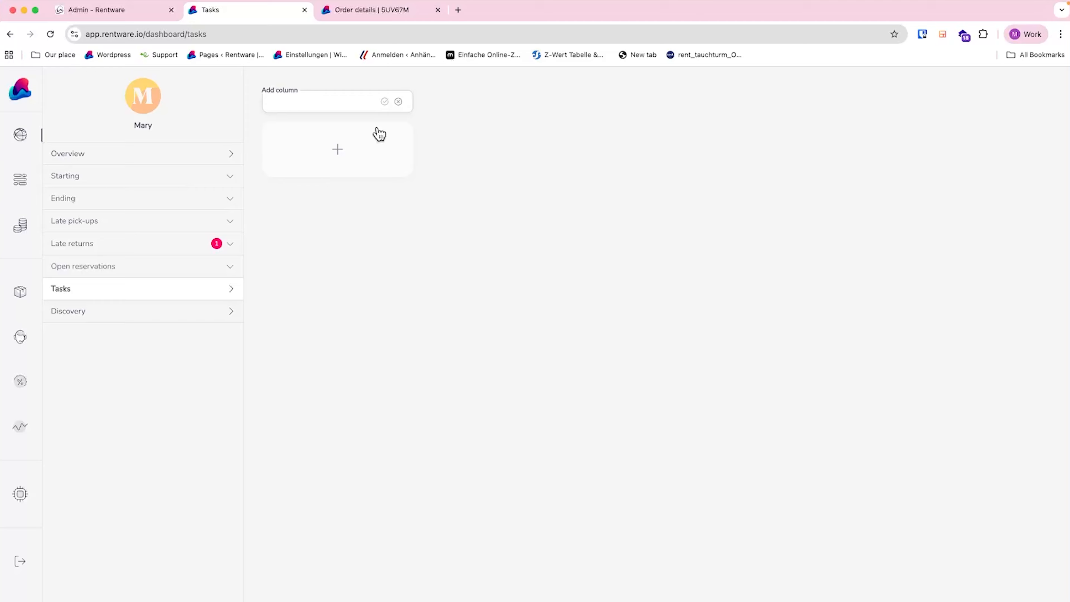
click(184, 160)
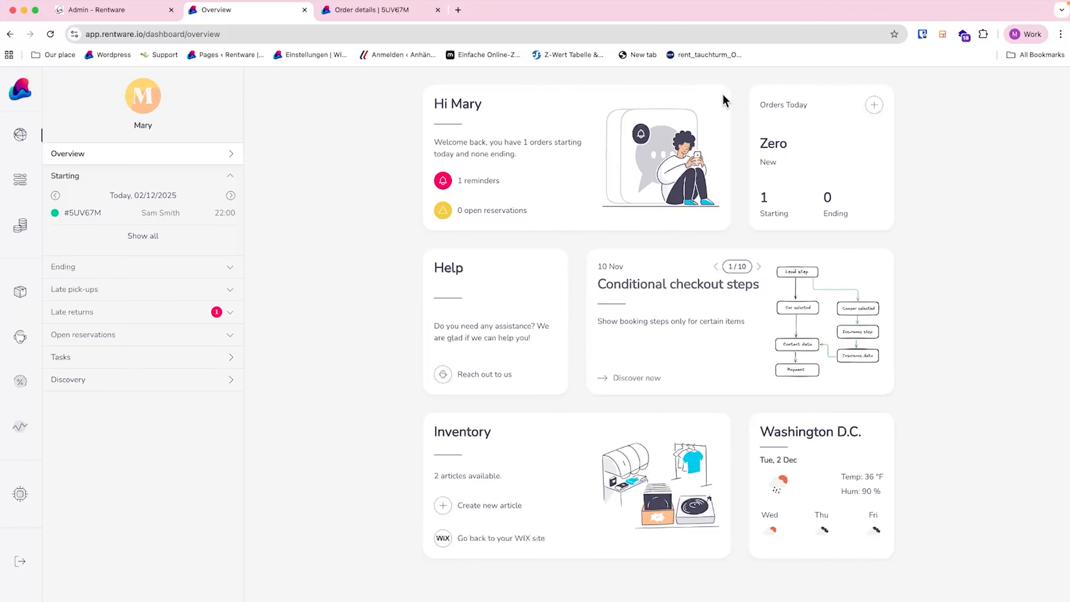
- View the blank new order form reached from today's orders, cancel it and return to the dashboard
click(878, 109)
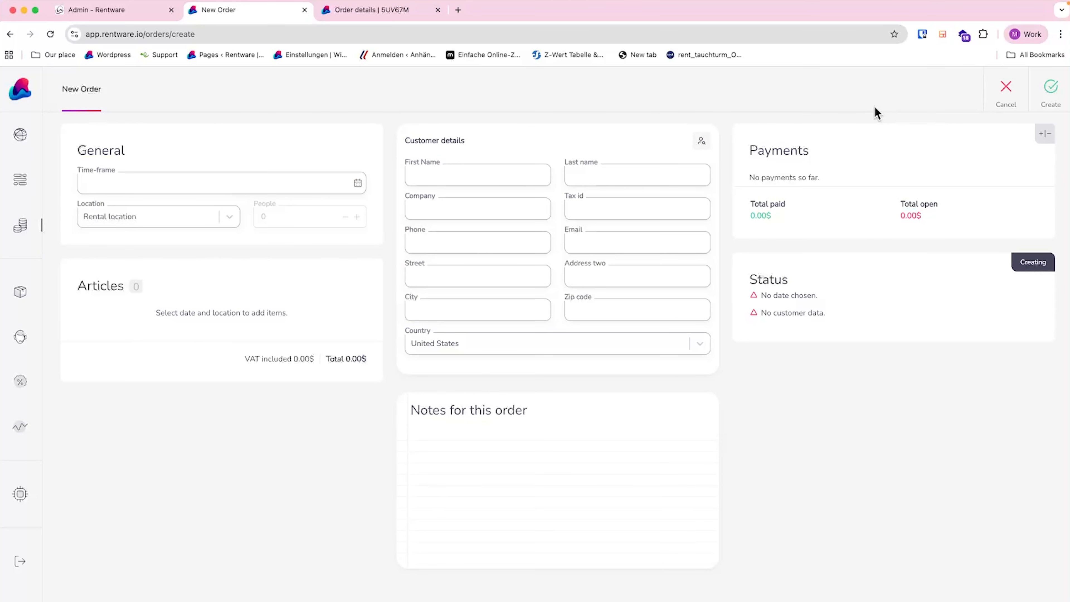
click(1007, 89)
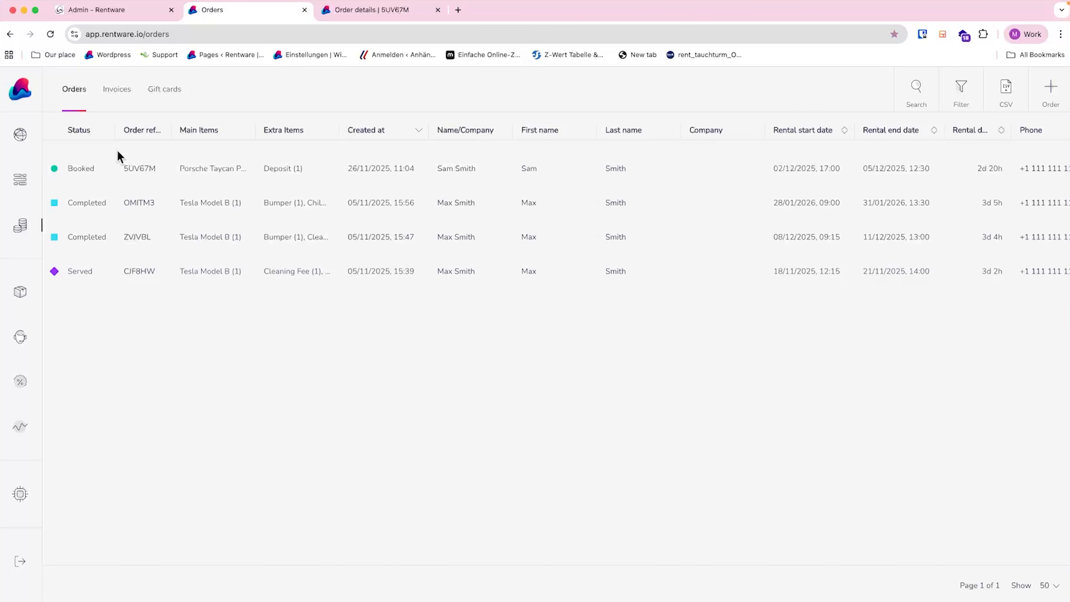
click(20, 134)
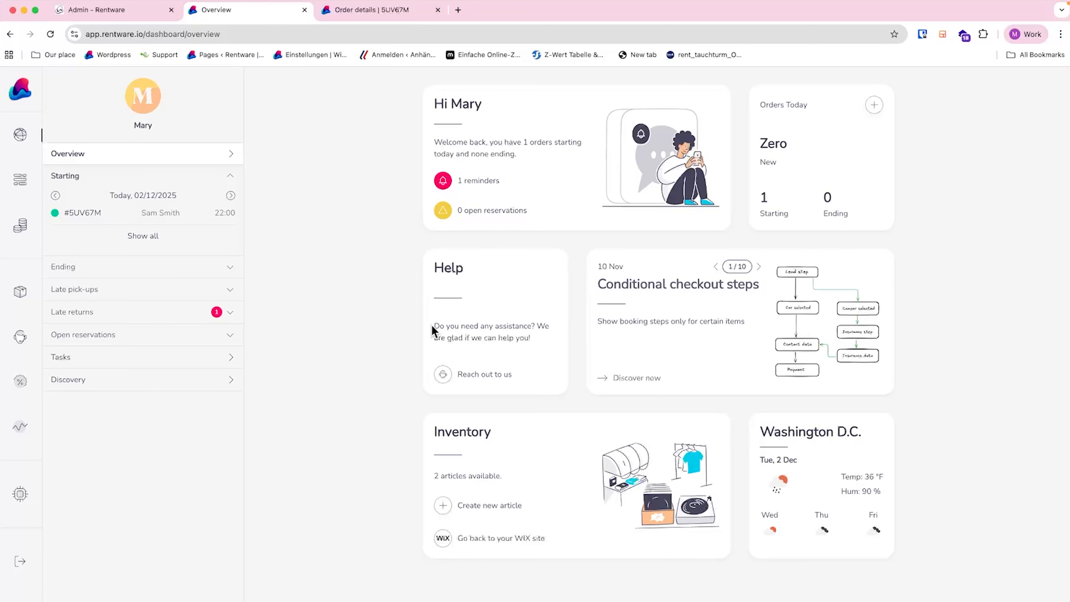
- View the support contact details offered in the dashboard's Help card and close them
click(452, 381)
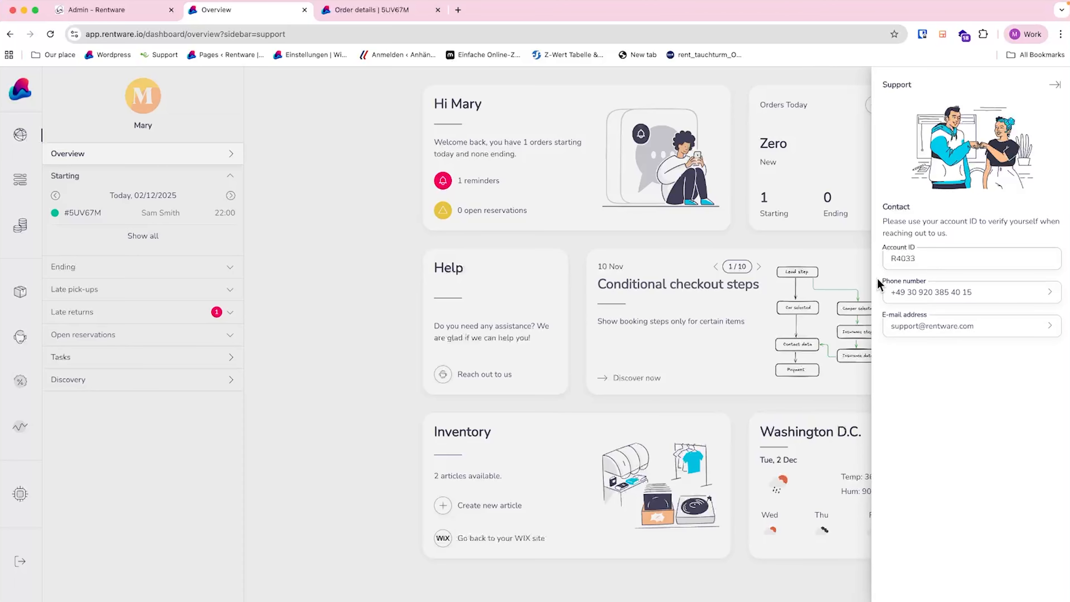
click(791, 334)
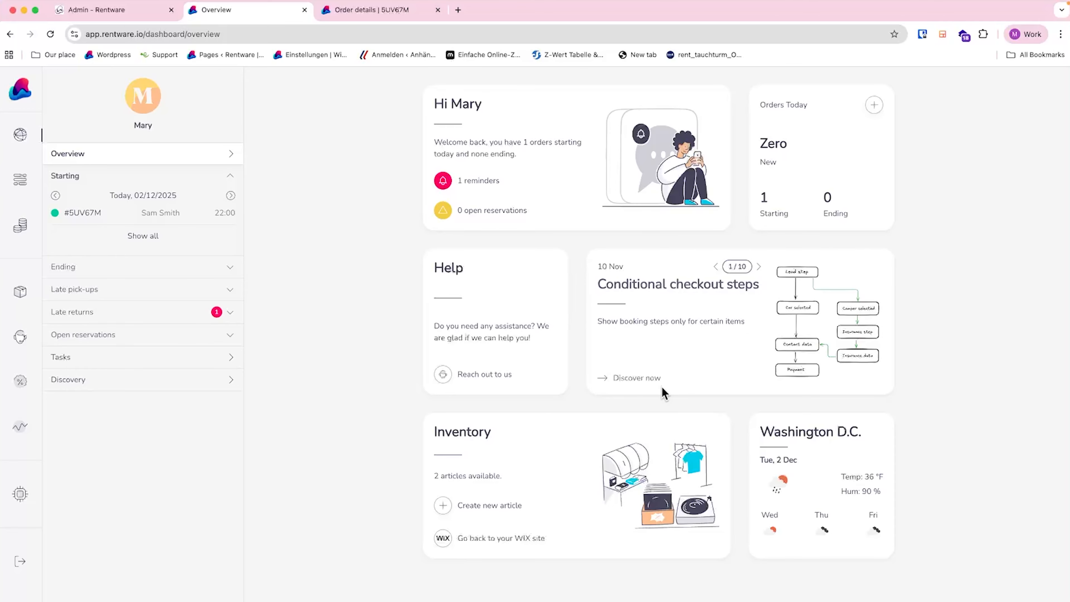
- Read the update article about conditional checkout steps and browse the news card to the third announcement
click(632, 378)
scroll(935, 397, down, 15)
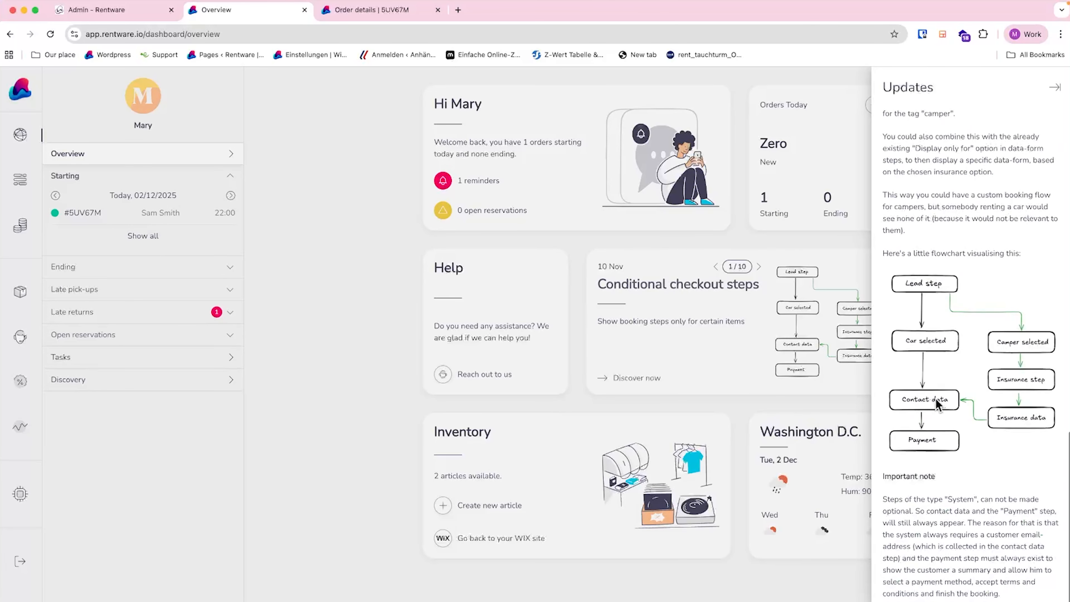
scroll(936, 399, up, 15)
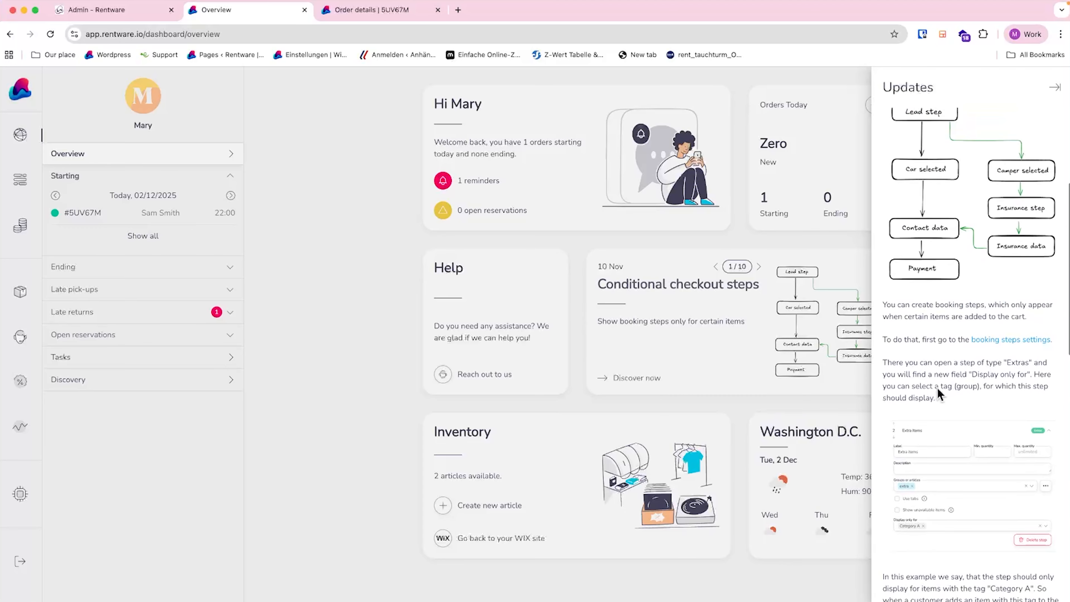
click(812, 279)
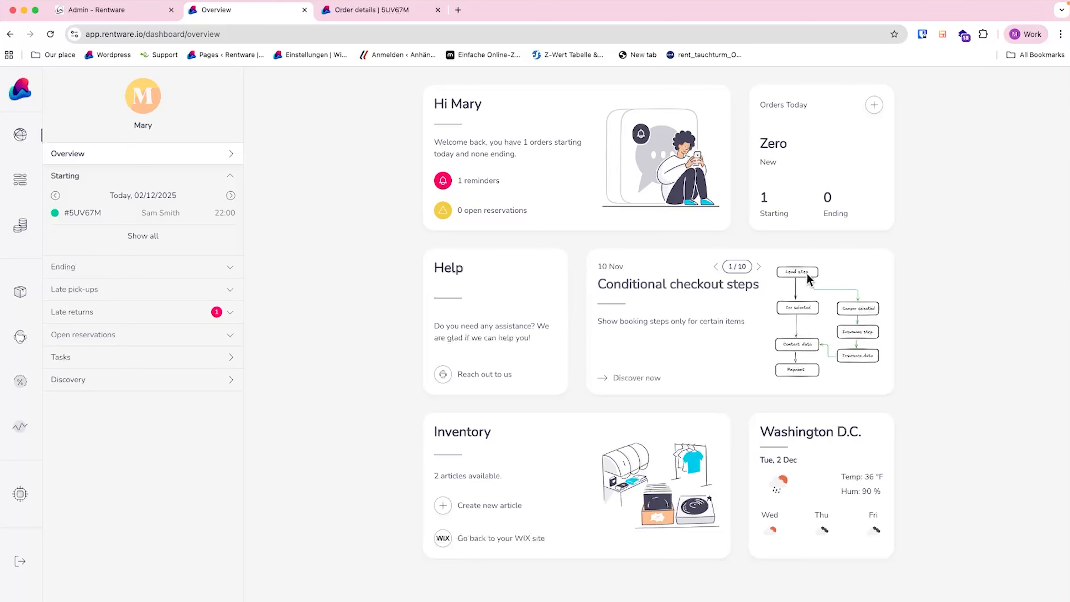
click(761, 269)
click(760, 269)
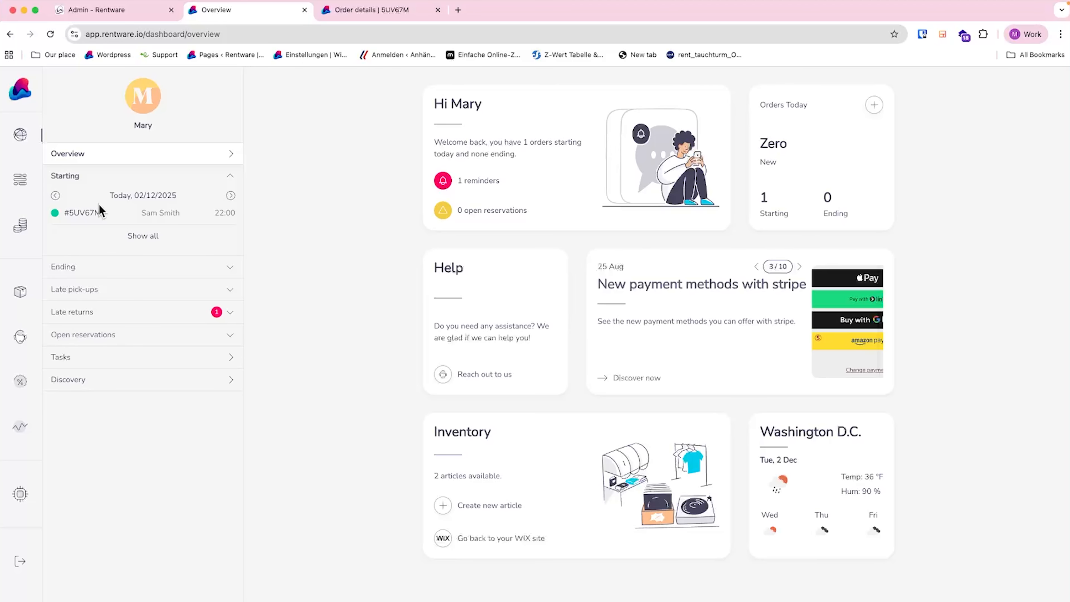
- Show the individual Porsche Taycan Performance cars in the disposition calendar over a 30-day range
click(22, 184)
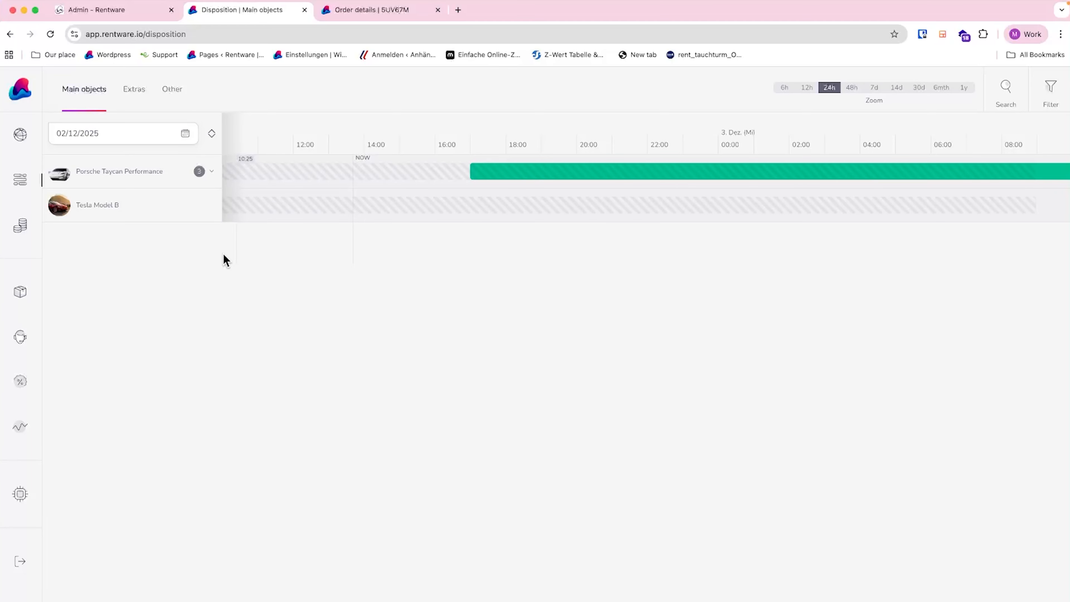
click(201, 173)
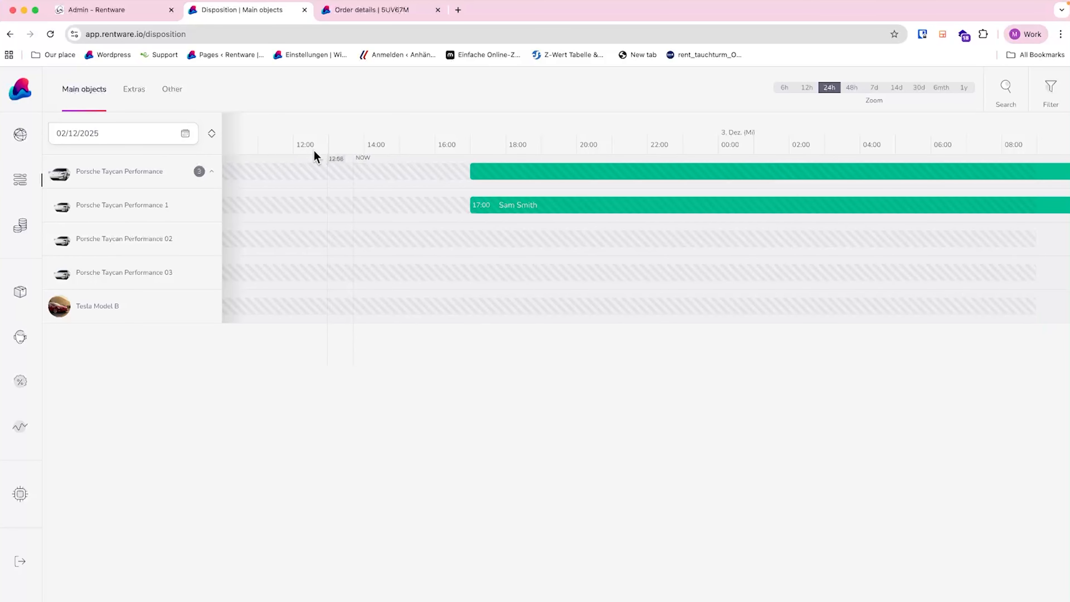
click(878, 91)
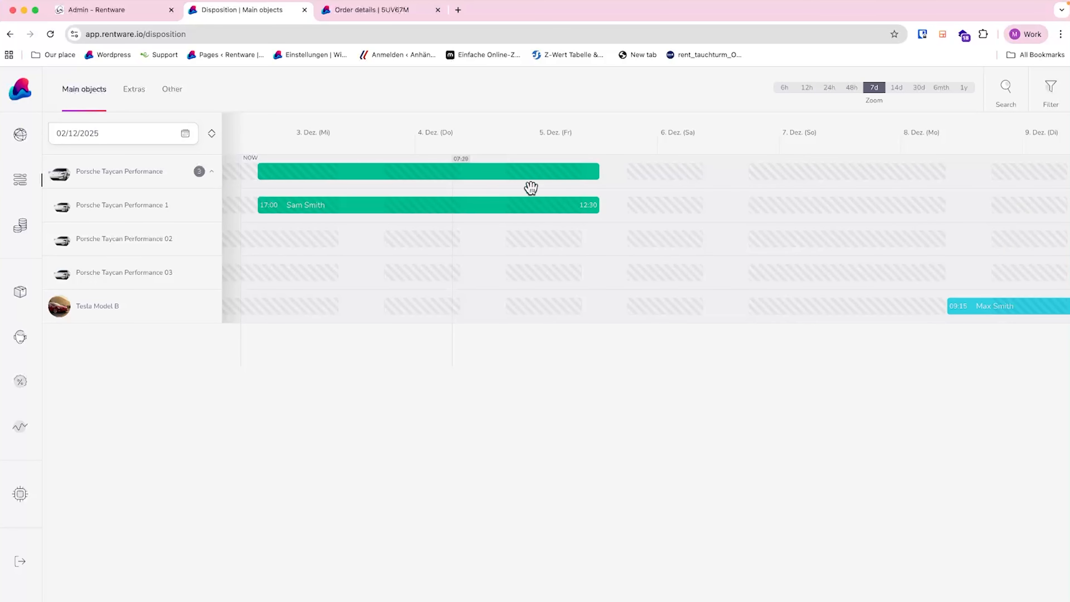
click(898, 89)
click(919, 90)
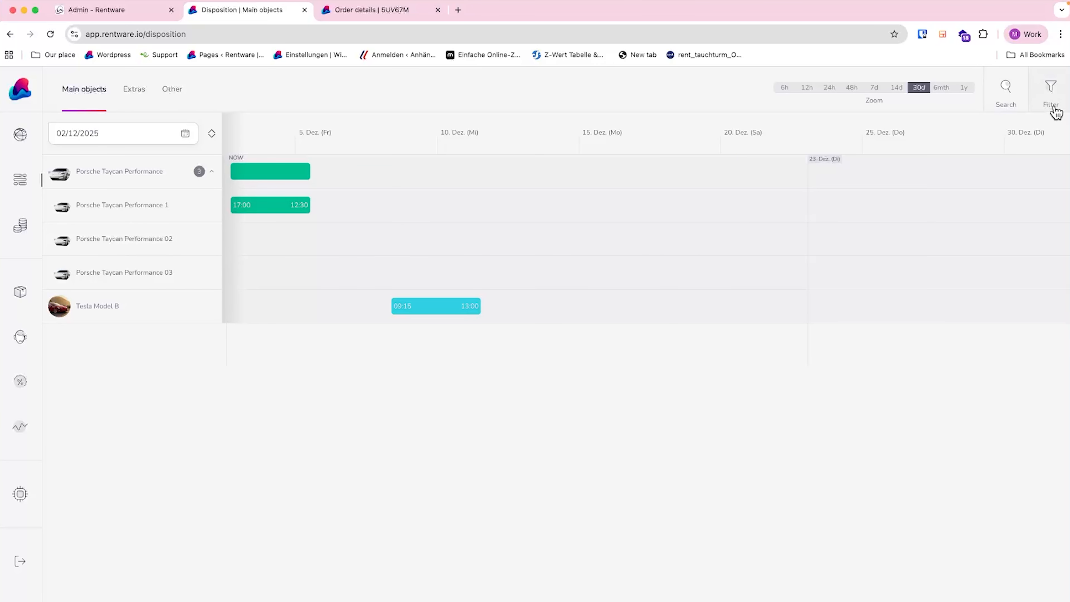
- Show the disposition calendar's filters and view the choices of the Tag filter without changing it
click(1052, 92)
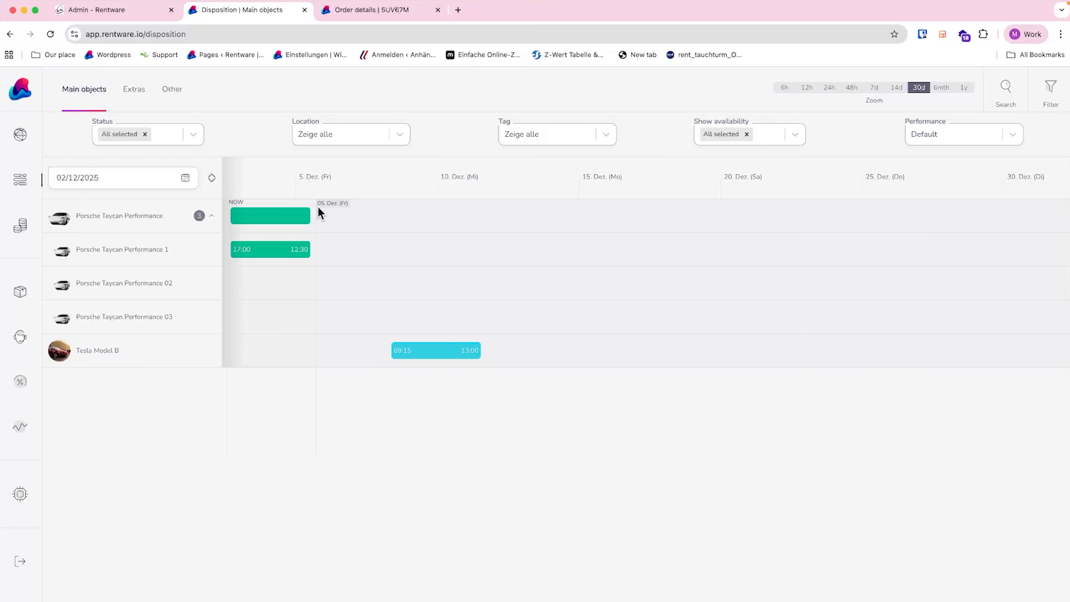
click(534, 143)
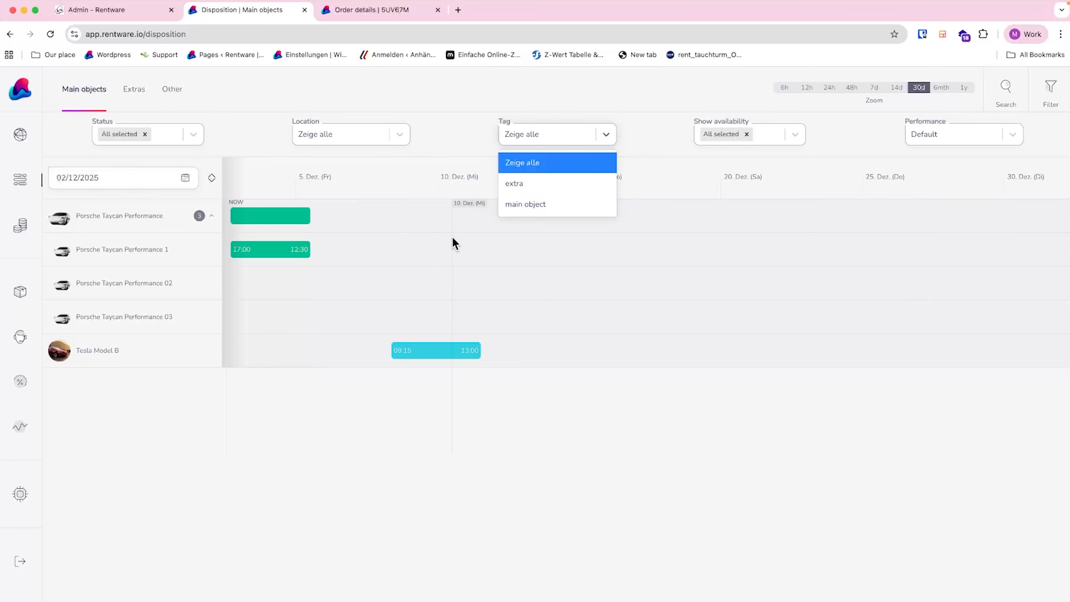
click(557, 125)
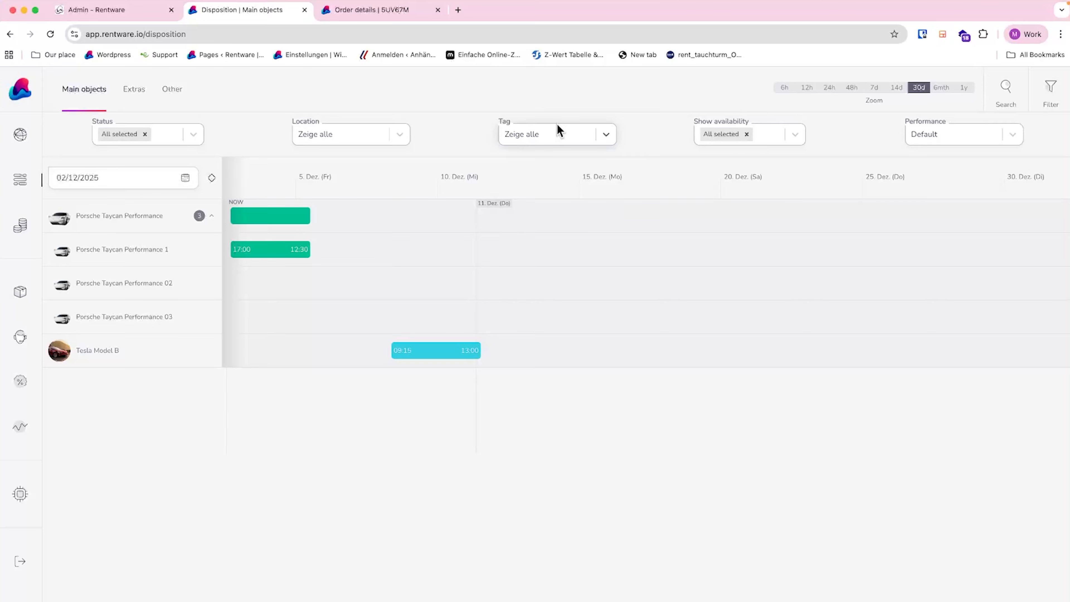
- Set the disposition timeline to a 14-day range beginning at 27/11/2025
scroll(619, 260, left, 6)
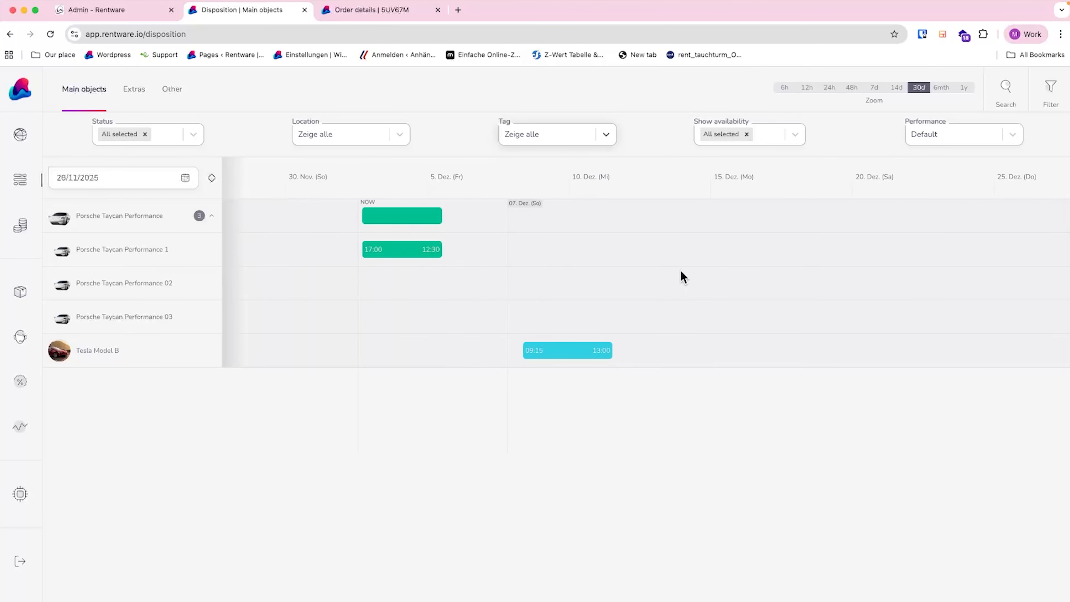
click(897, 88)
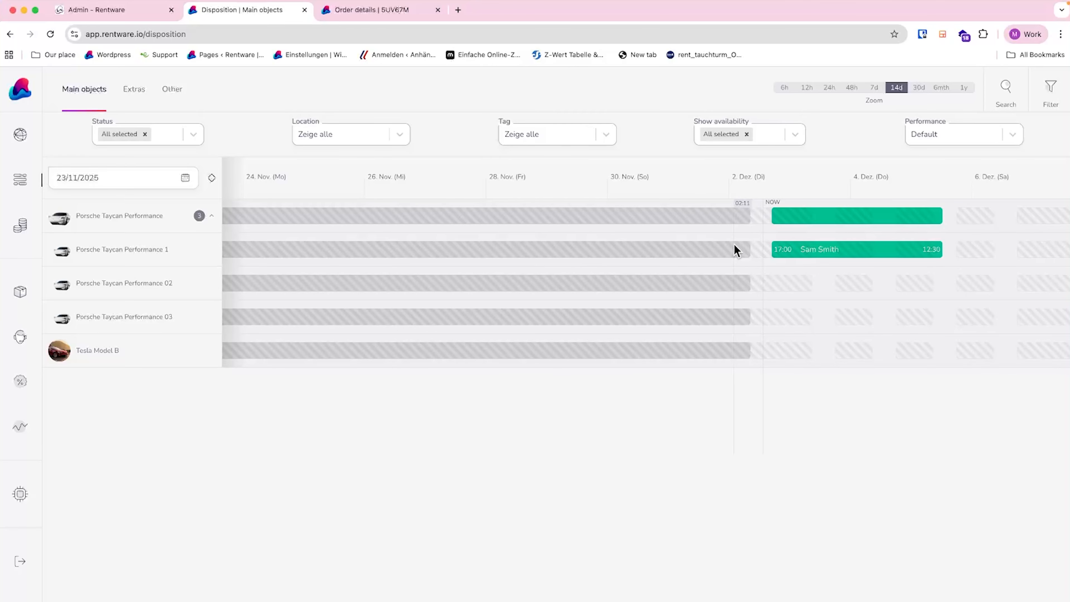
drag(948, 333, 711, 330)
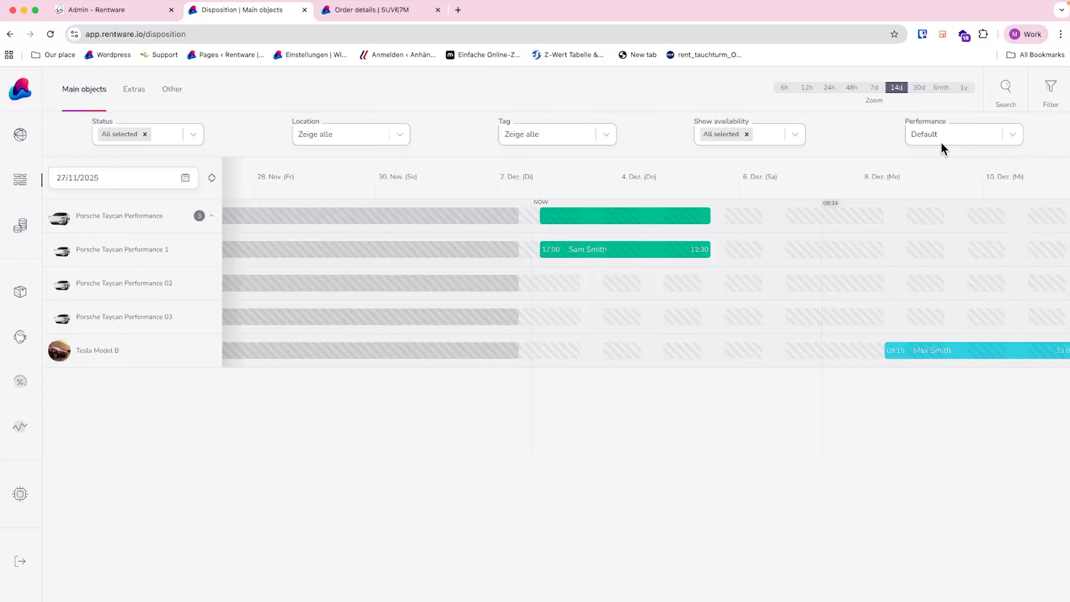
- Hide the location closing times in the calendar's availability display and show them again
click(954, 131)
click(796, 134)
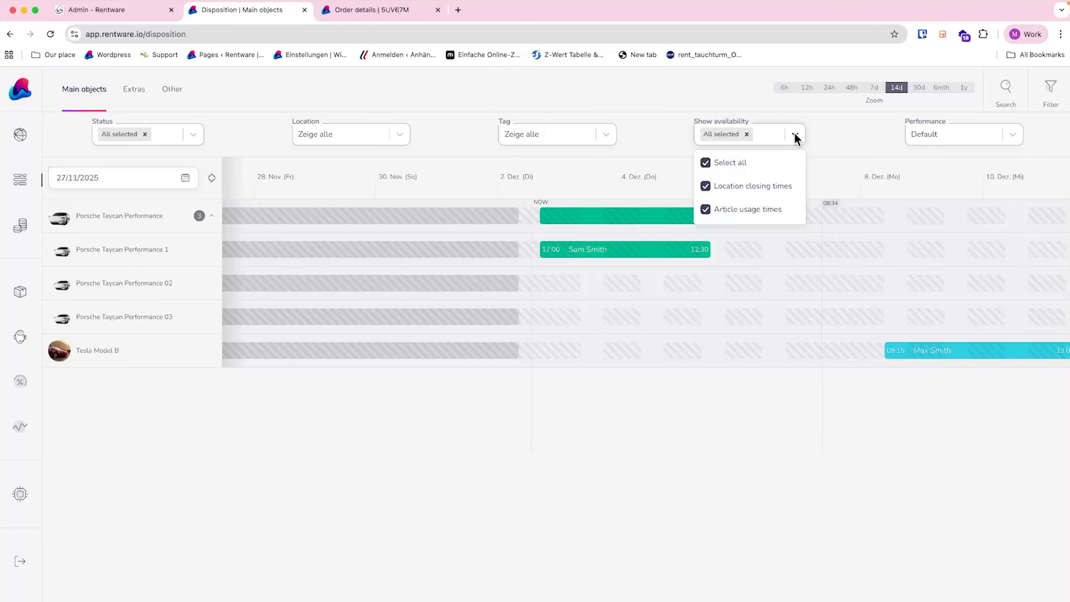
click(754, 188)
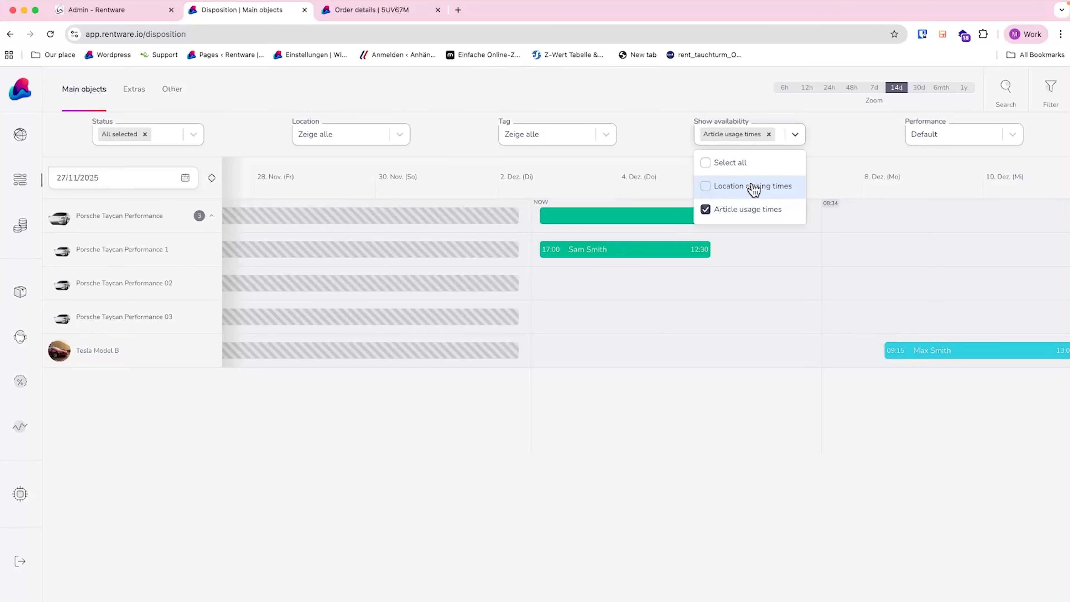
click(754, 189)
click(878, 142)
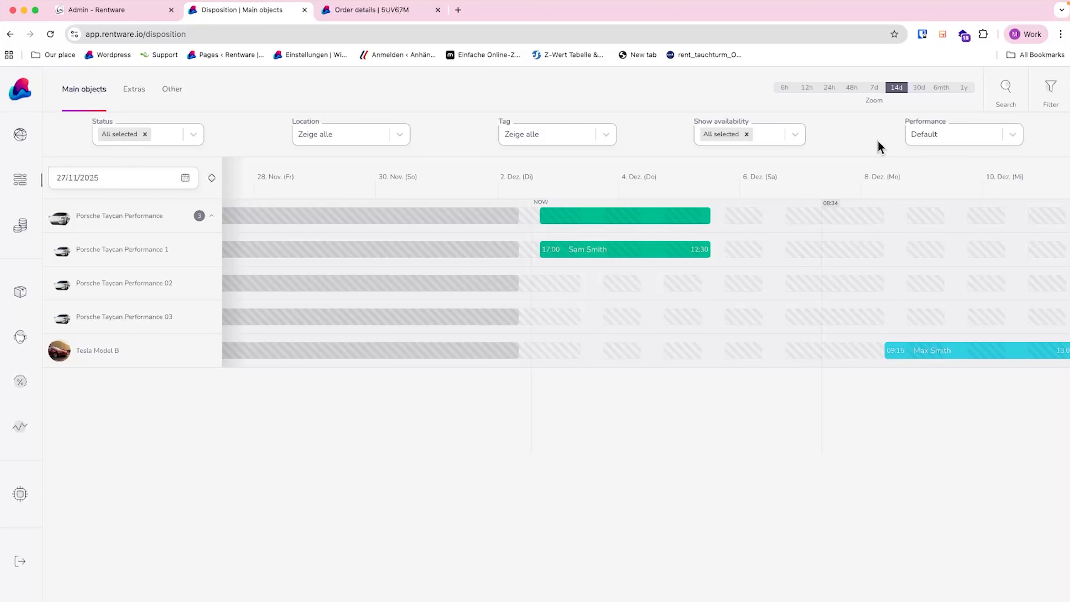
- Review the article statuses offered by the calendar's Status filter and leave all of them selected
click(193, 134)
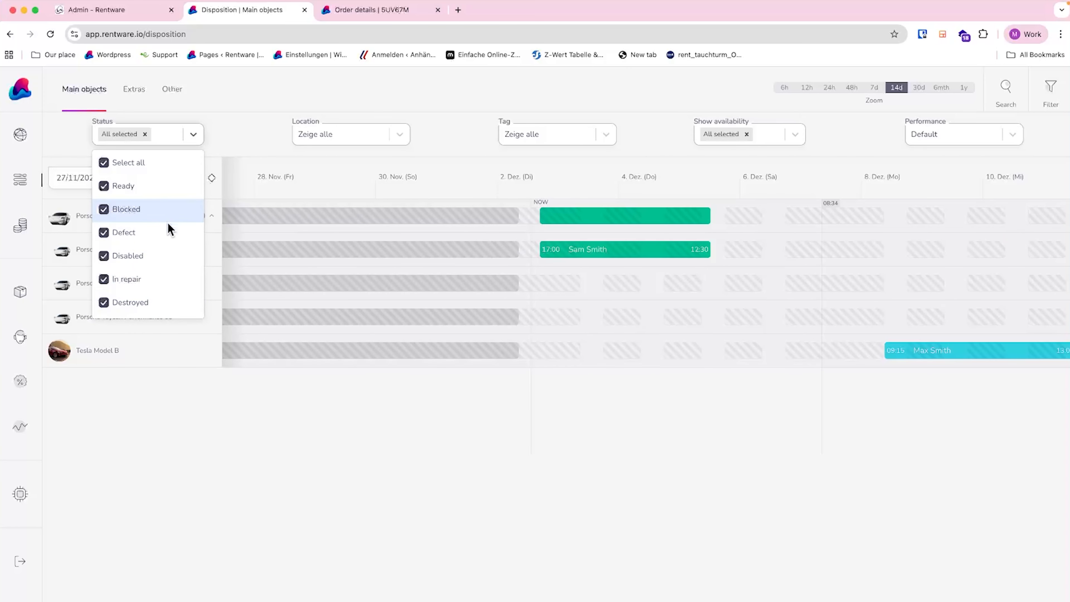
scroll(153, 190, down, 2)
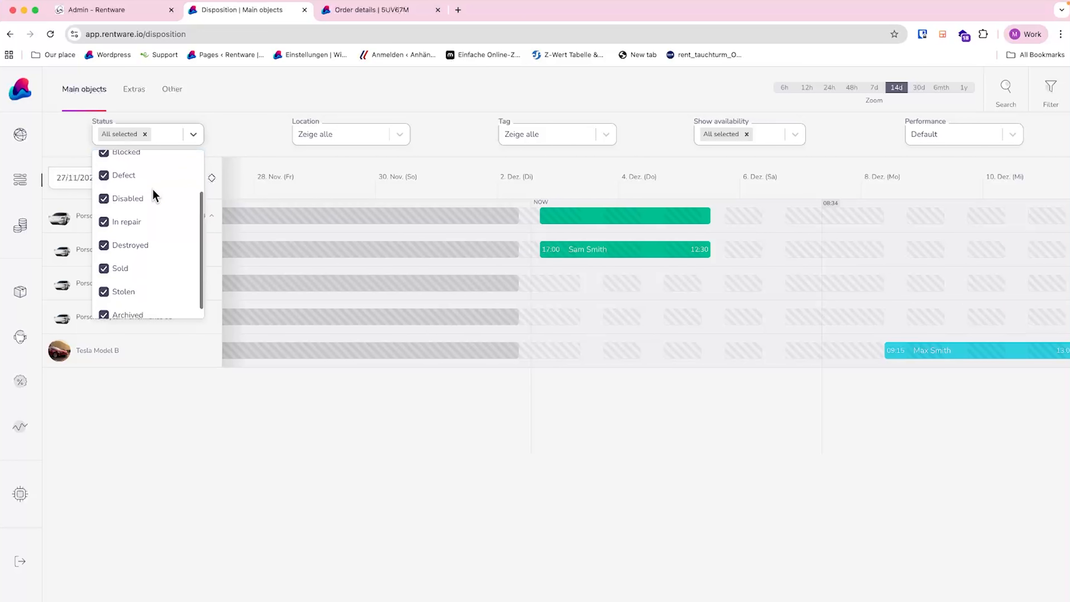
scroll(153, 265, down, 1)
scroll(153, 265, up, 2)
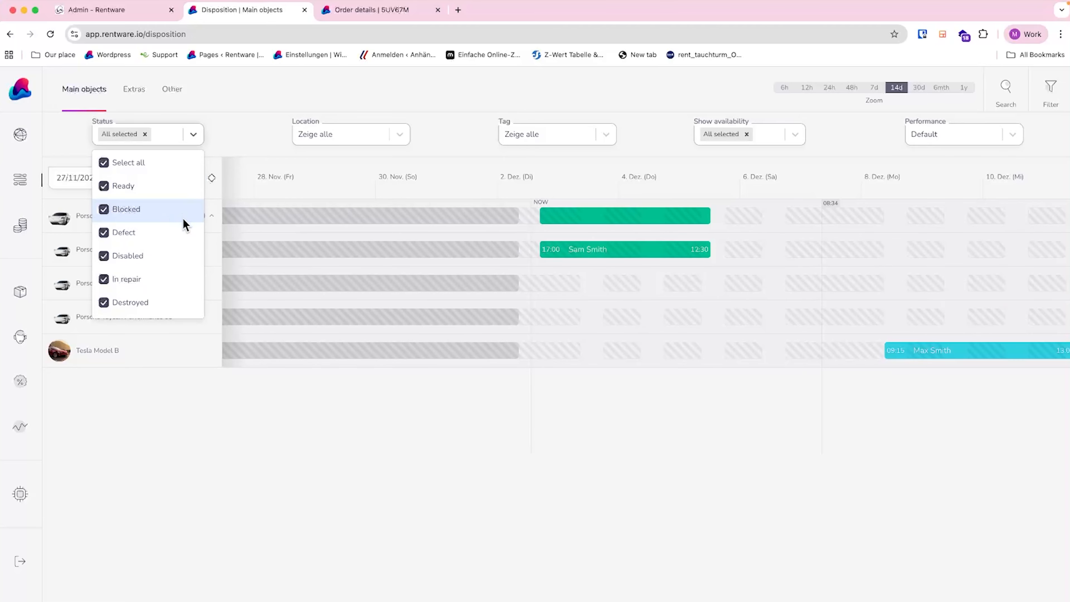
click(578, 490)
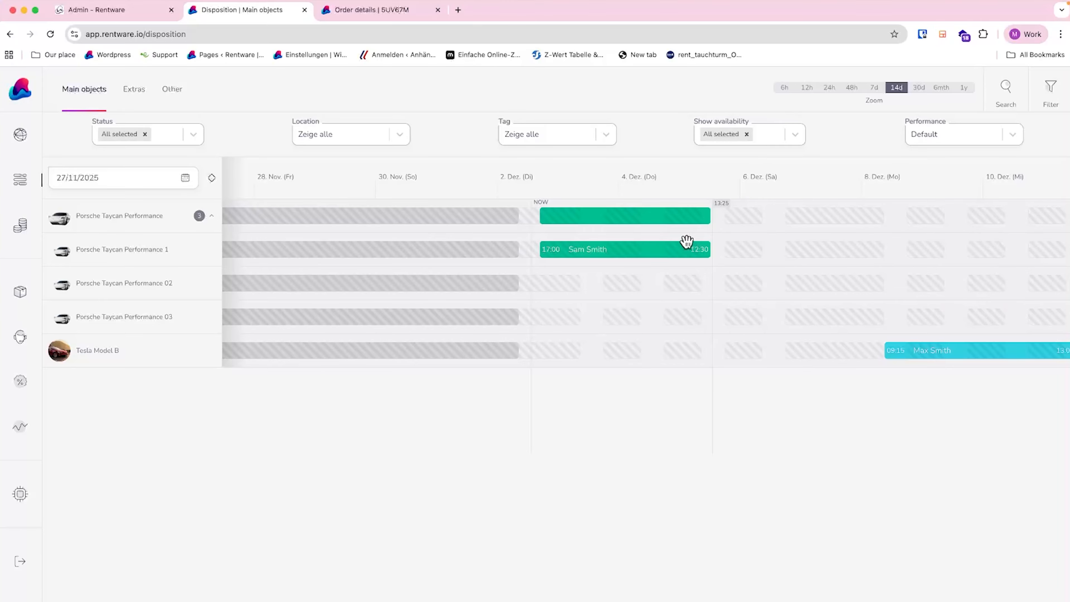
- Open the full order details of the booking on Porsche Taycan Performance 1 from the disposition calendar
click(651, 252)
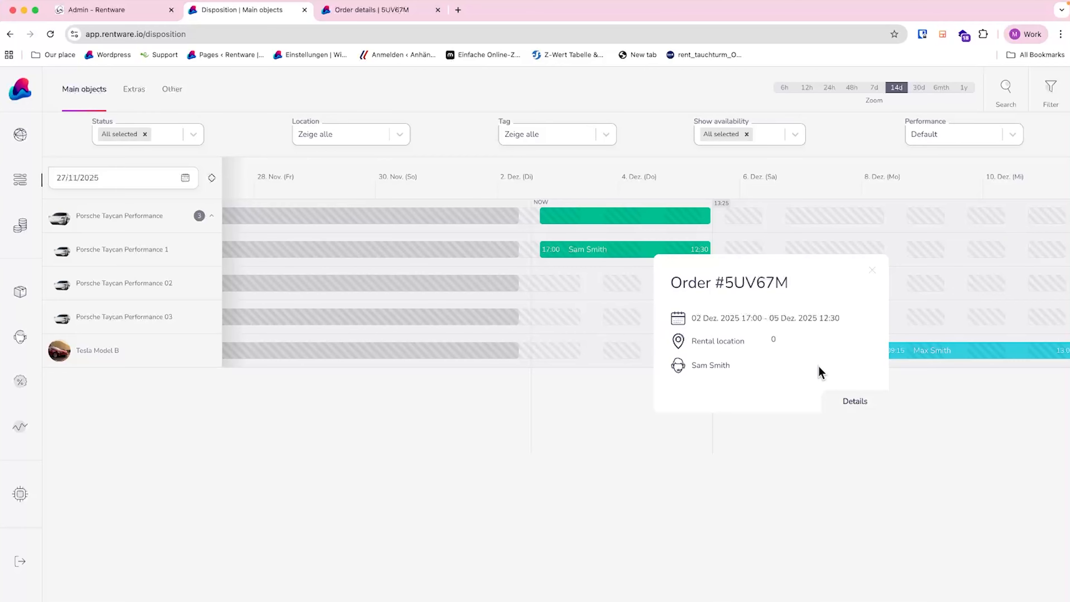
click(853, 402)
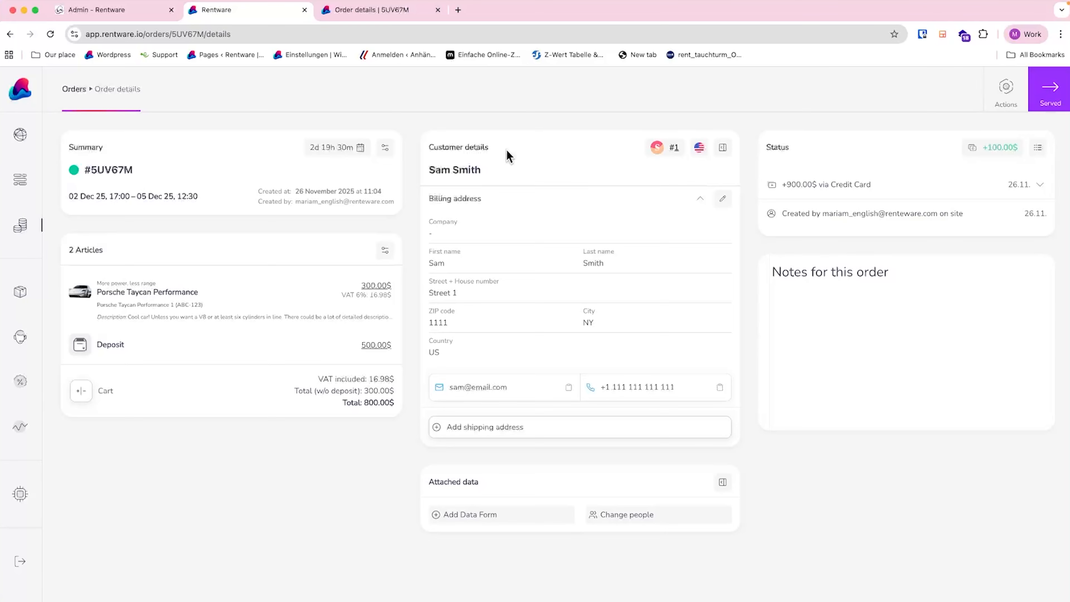
- Return to the disposition calendar and examine the new booking form for Porsche Taycan Performance 02 without creating an order
click(10, 34)
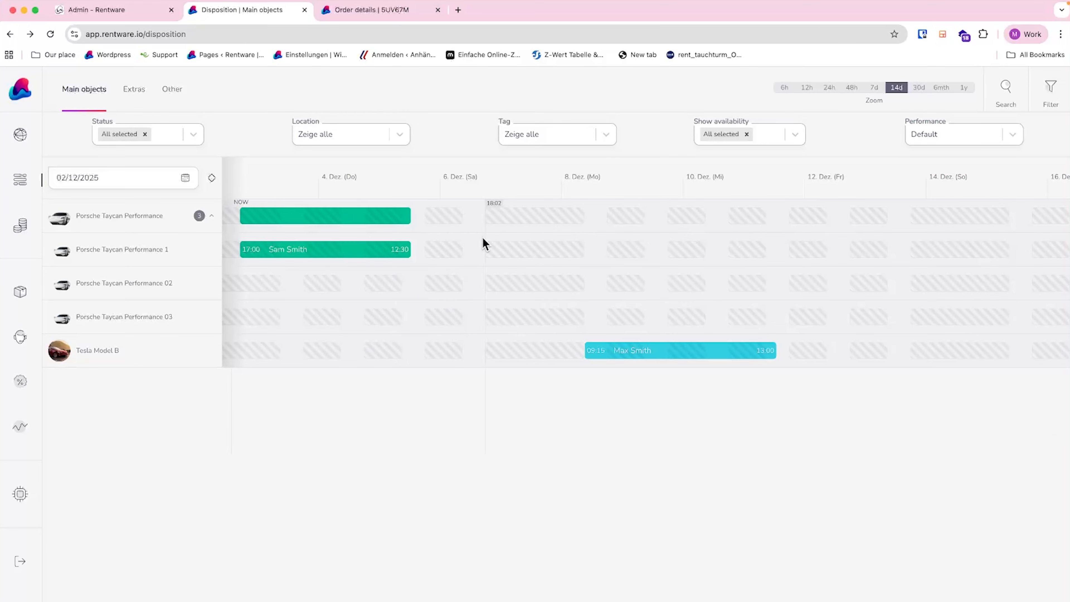
click(411, 282)
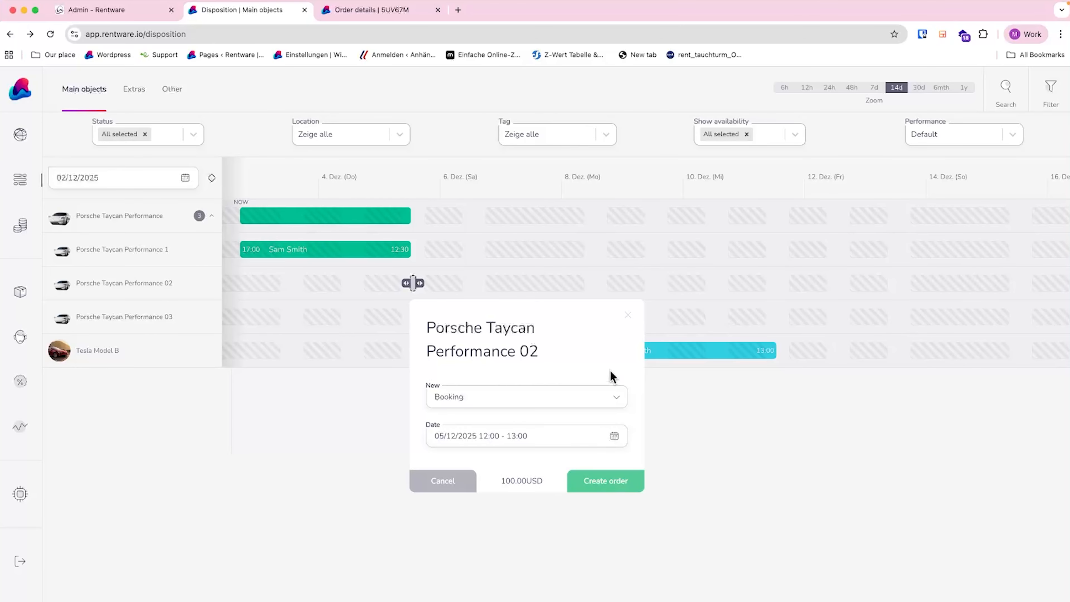
click(630, 316)
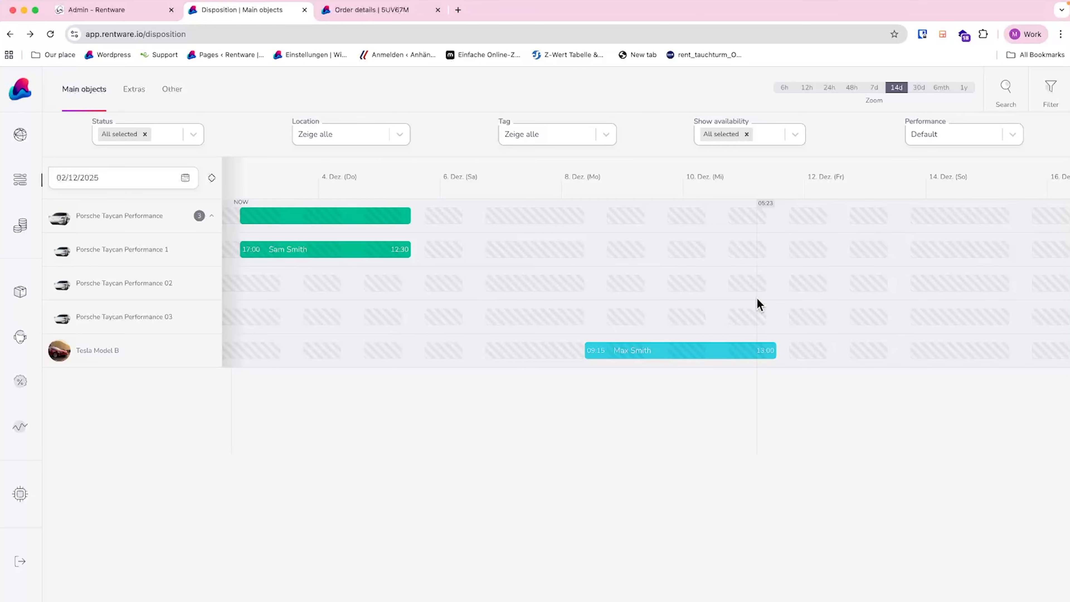
drag(790, 288, 896, 231)
drag(583, 292, 731, 292)
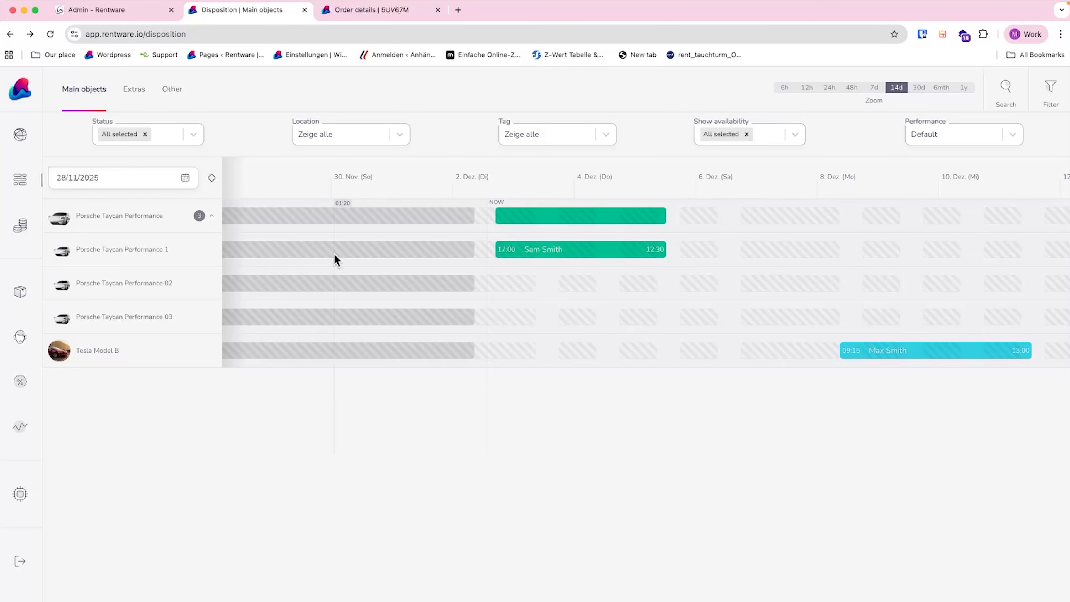
- Open the orders list with its filters and review the selectable columns and the order data across the table
click(24, 231)
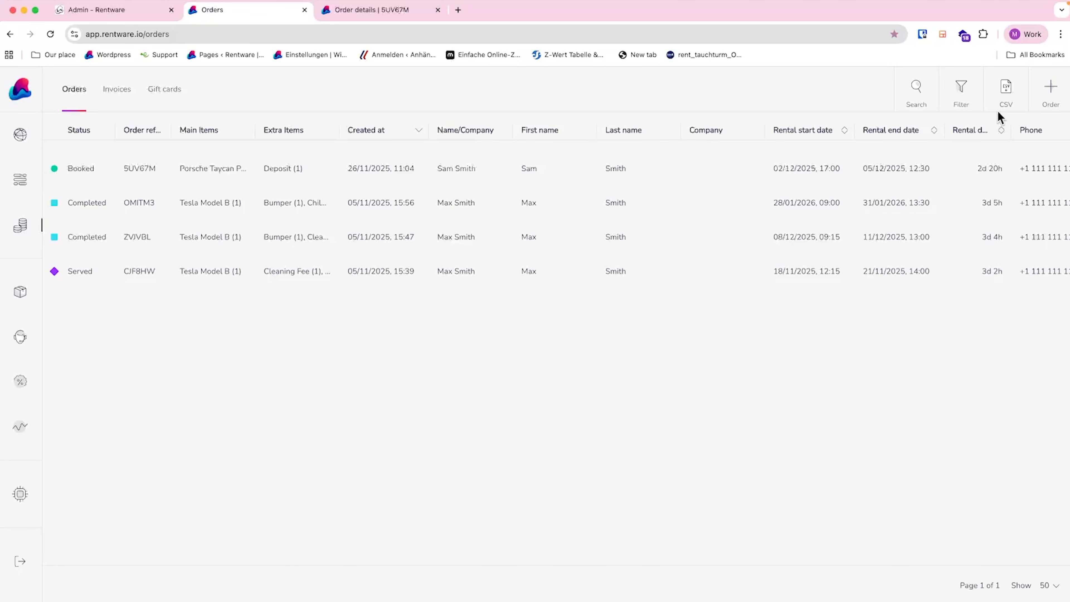
click(965, 97)
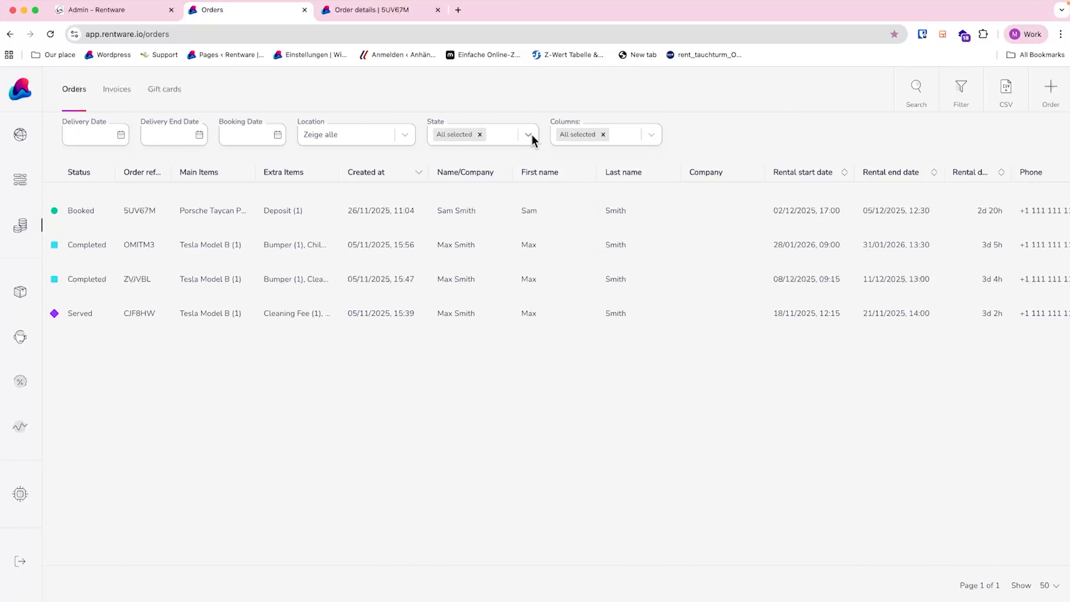
click(656, 134)
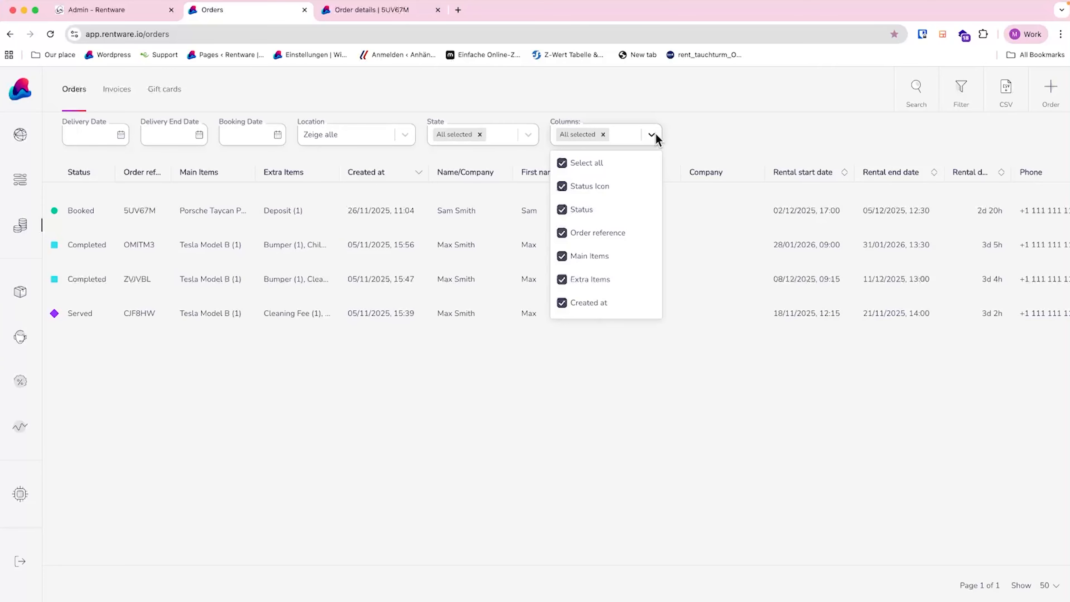
scroll(906, 266, right, 15)
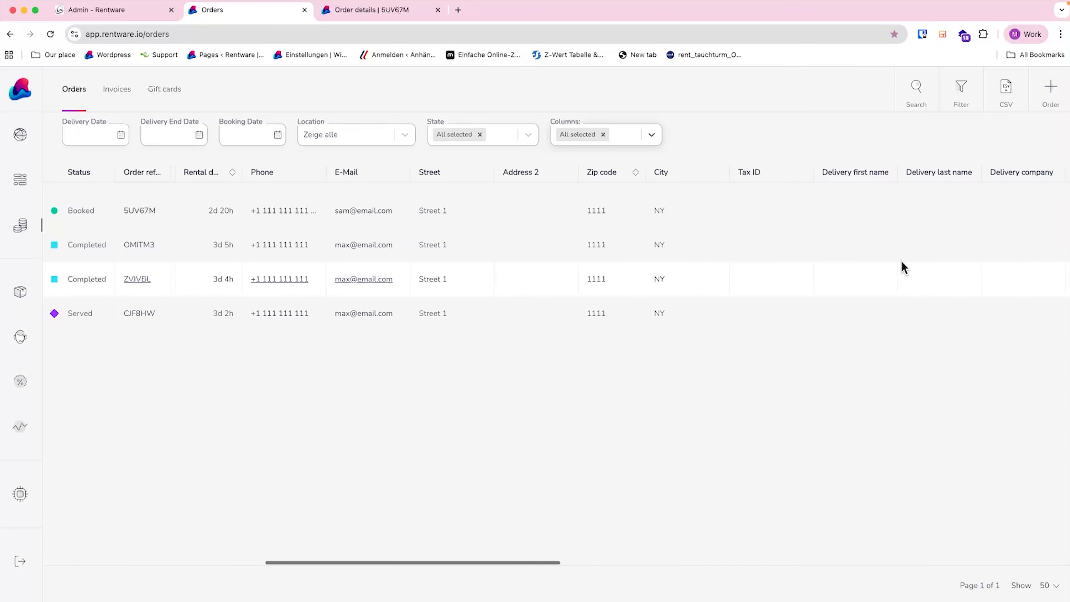
scroll(901, 260, left, 15)
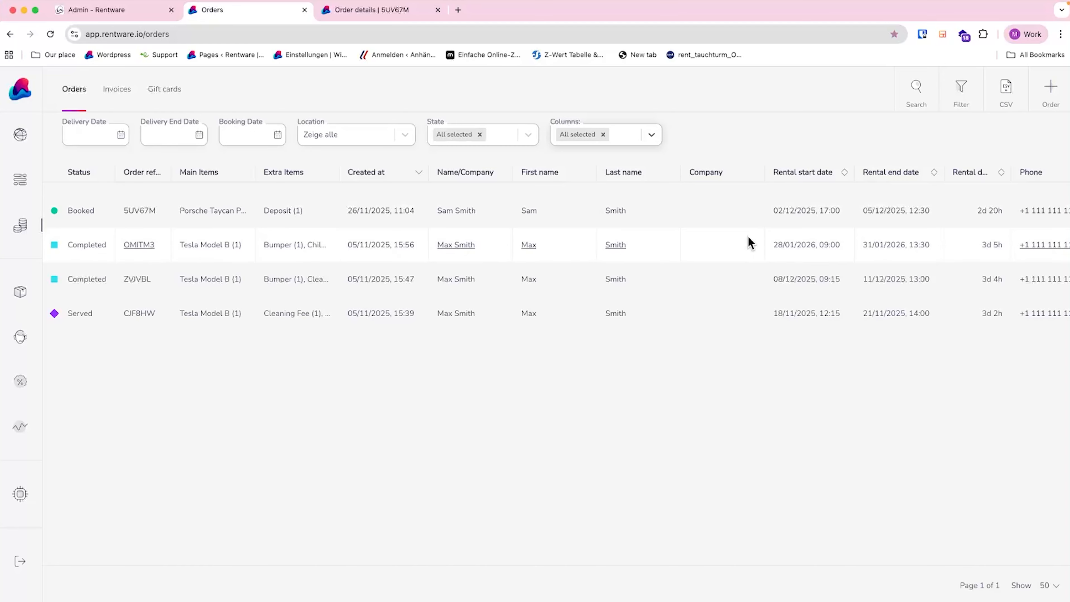
- Hide the Extra Items column in the orders list and show it again
click(647, 138)
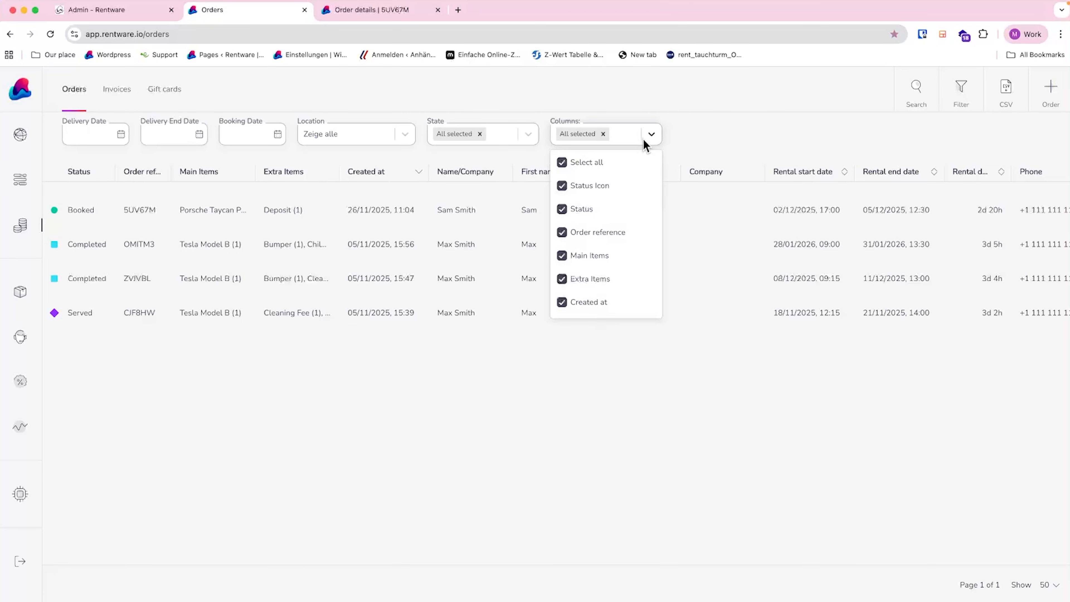
scroll(609, 253, down, 1)
click(605, 250)
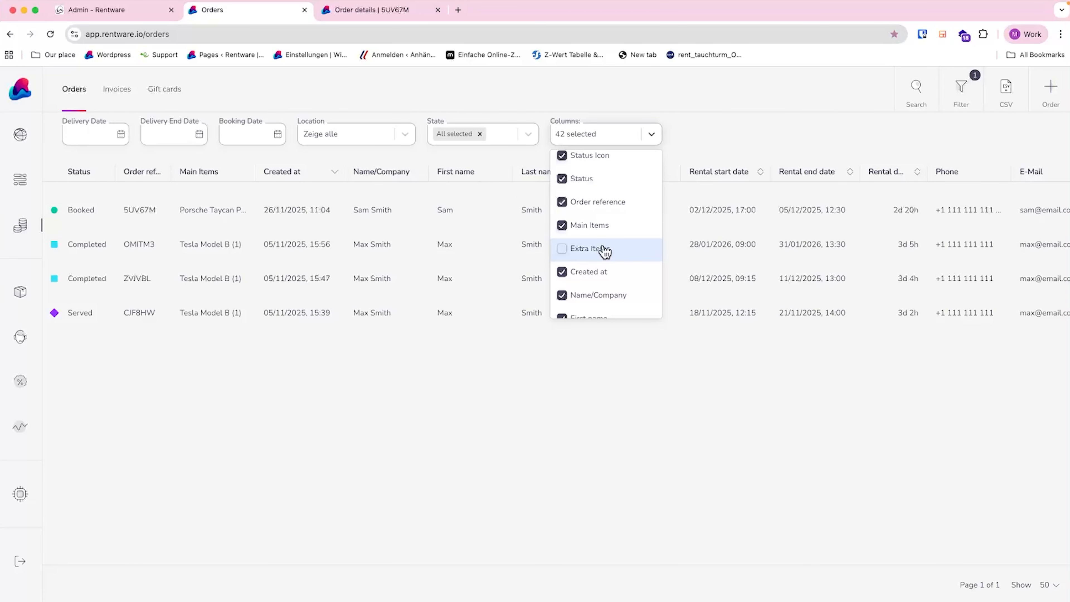
click(606, 249)
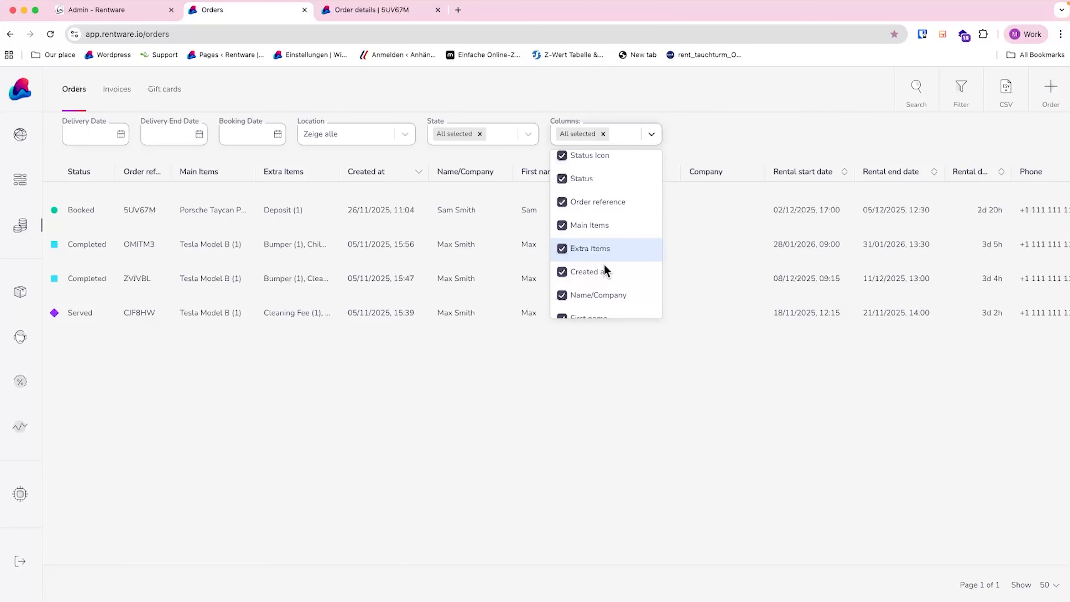
click(607, 392)
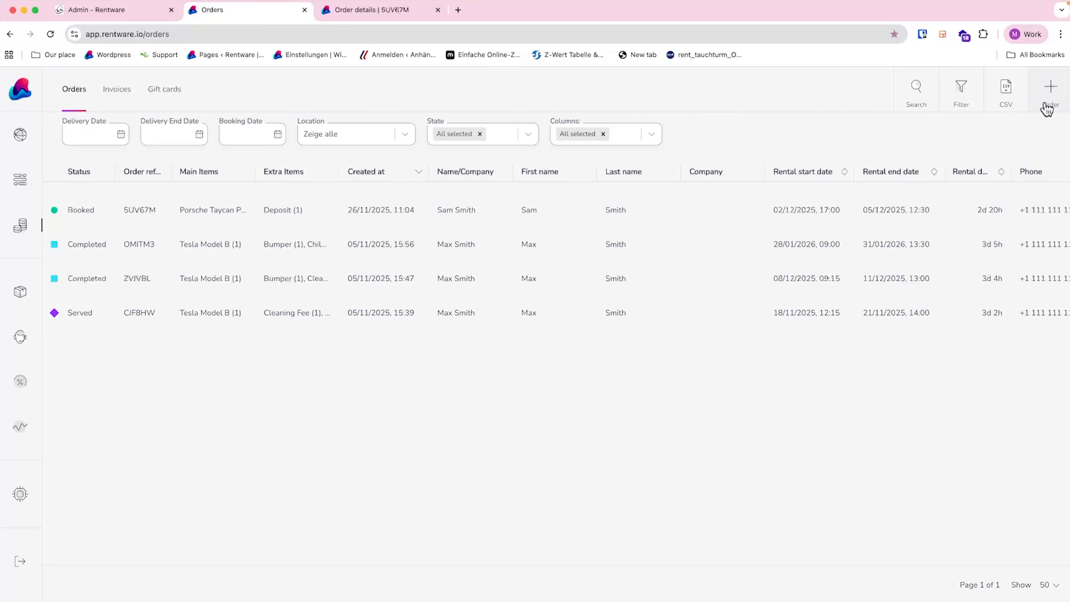
- Search the orders for "tesla" and clear the search
click(921, 109)
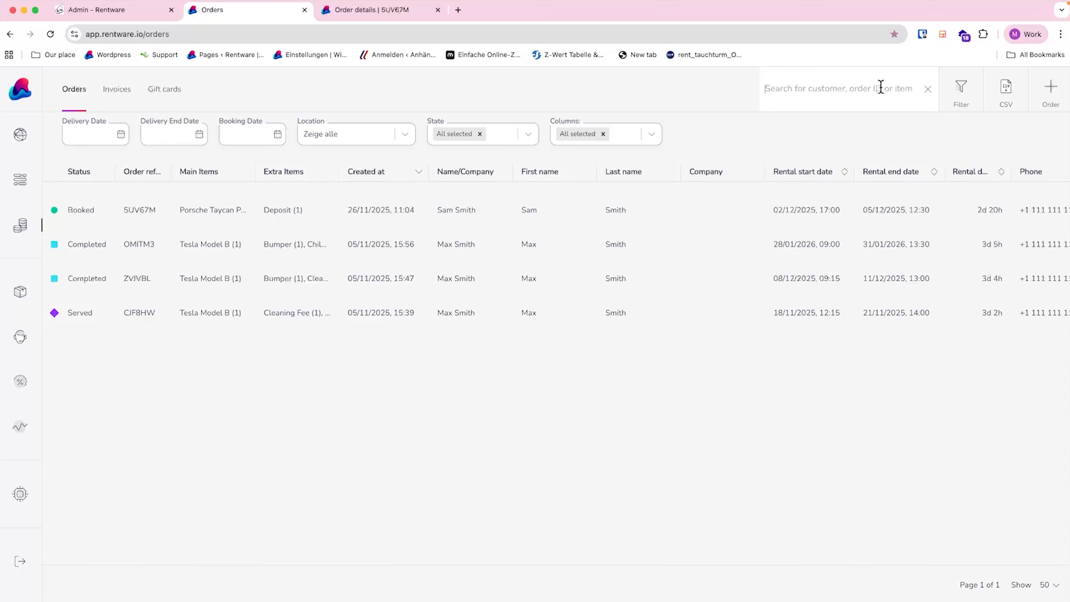
text(tesla)
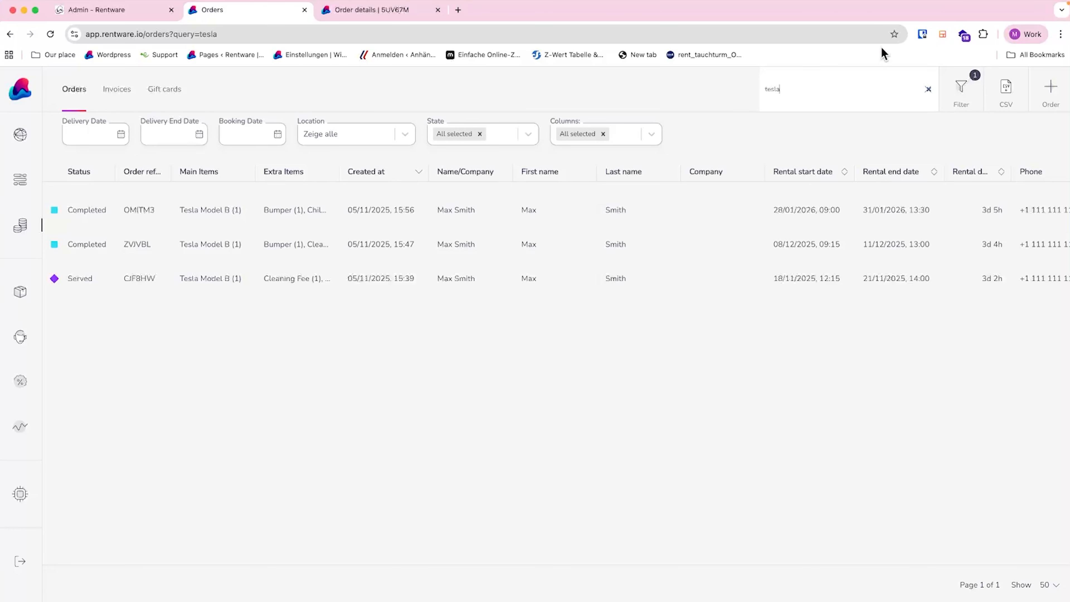
key(BackSpace)
key(BackSpace)
key(BackSpace)
key(BackSpace)
key(BackSpace)
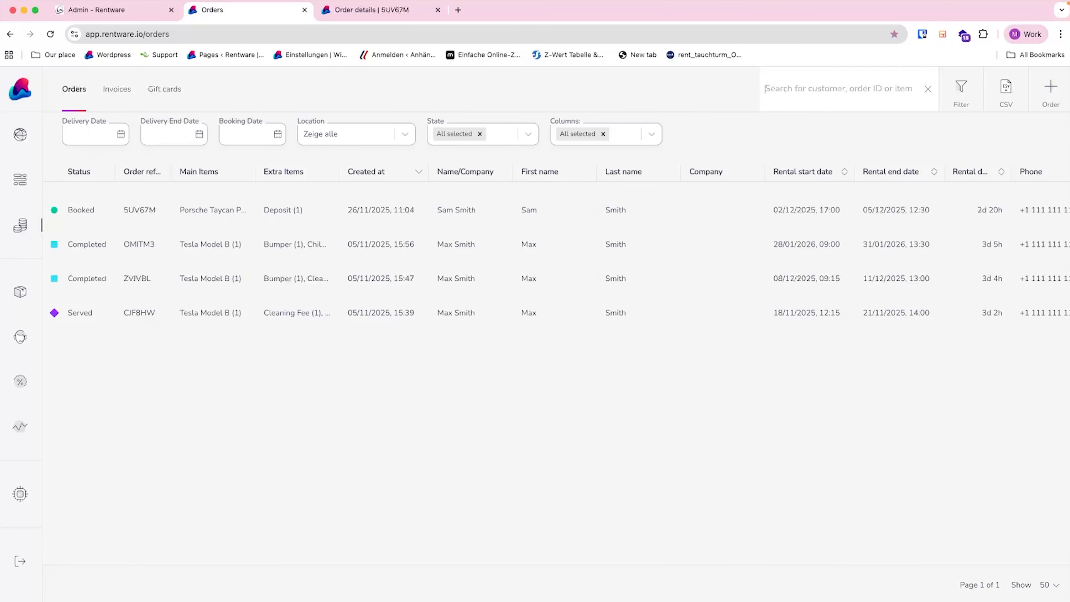
- Search the orders by a customer's first name and clear the search
text(max)
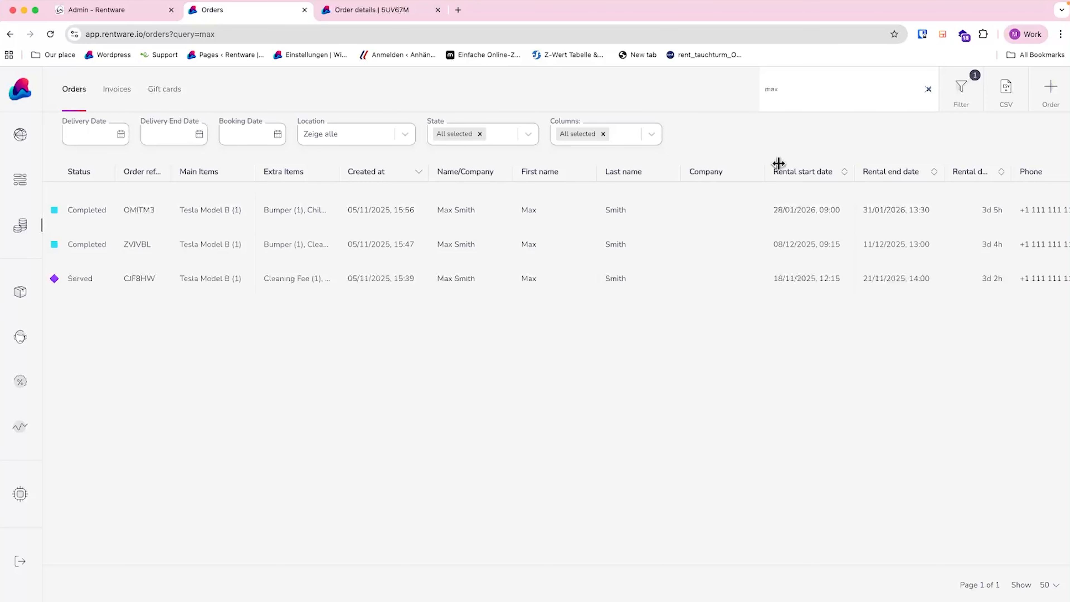
double_click(847, 93)
key(BackSpace)
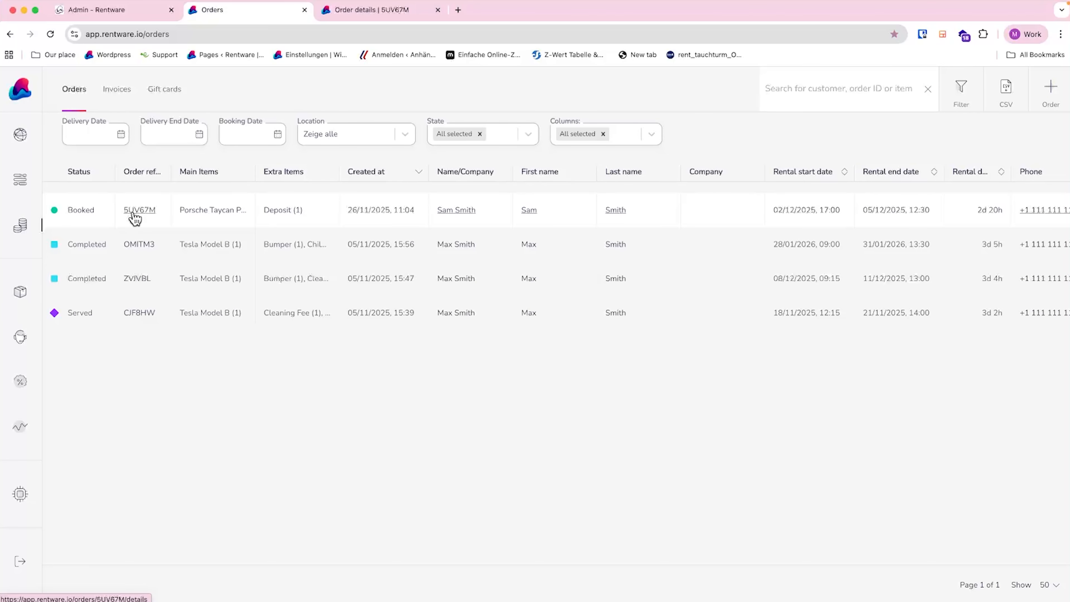
- Open the details of the booked Porsche Taycan order from the orders list and return to the list
click(133, 212)
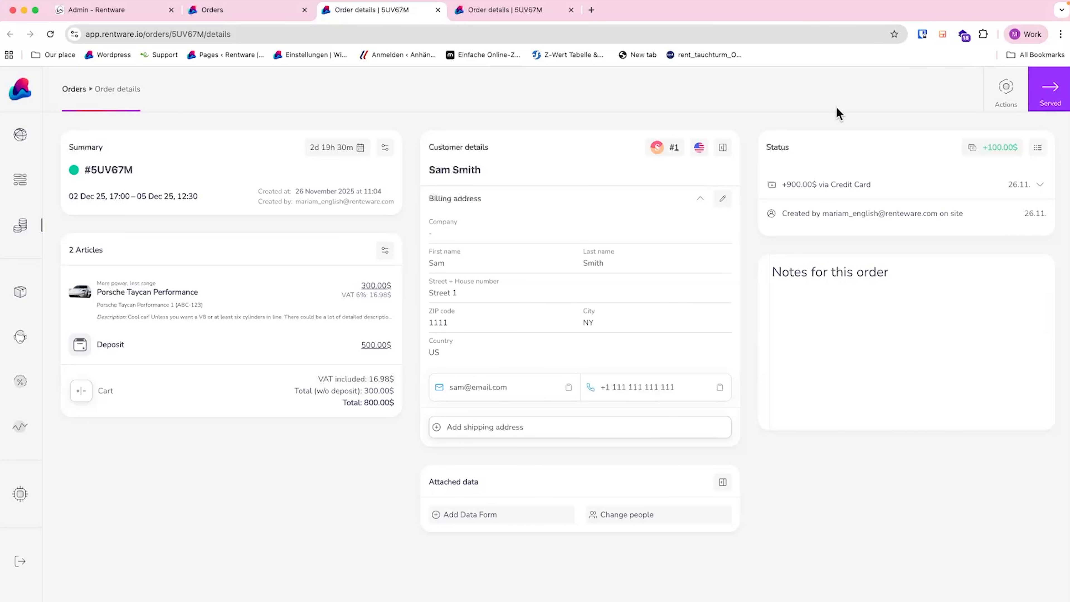
click(75, 89)
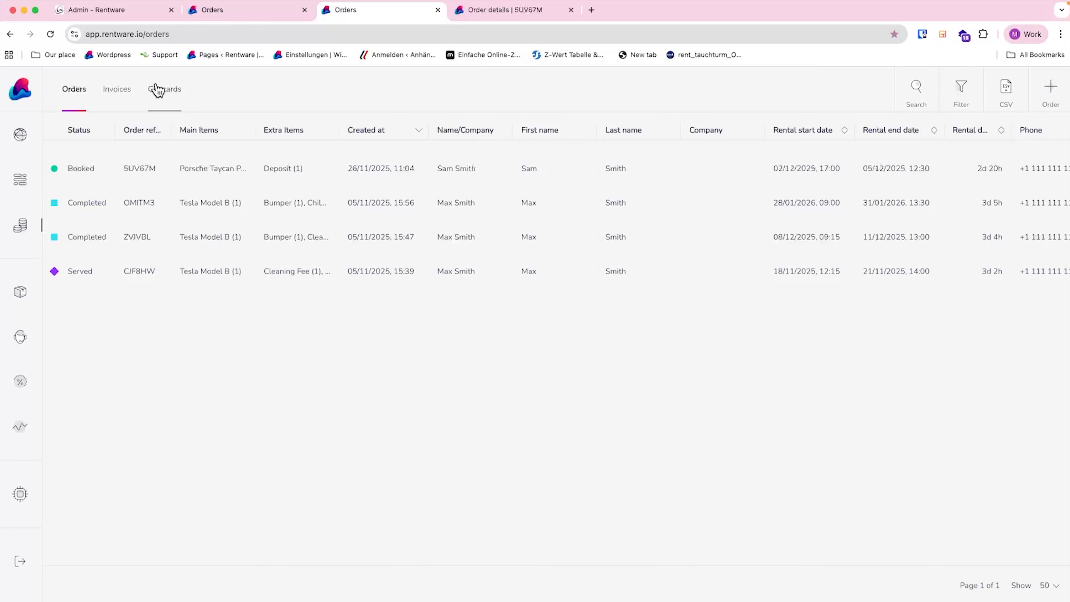
- View the gift cards and the invoices, ending back on the orders list
click(170, 103)
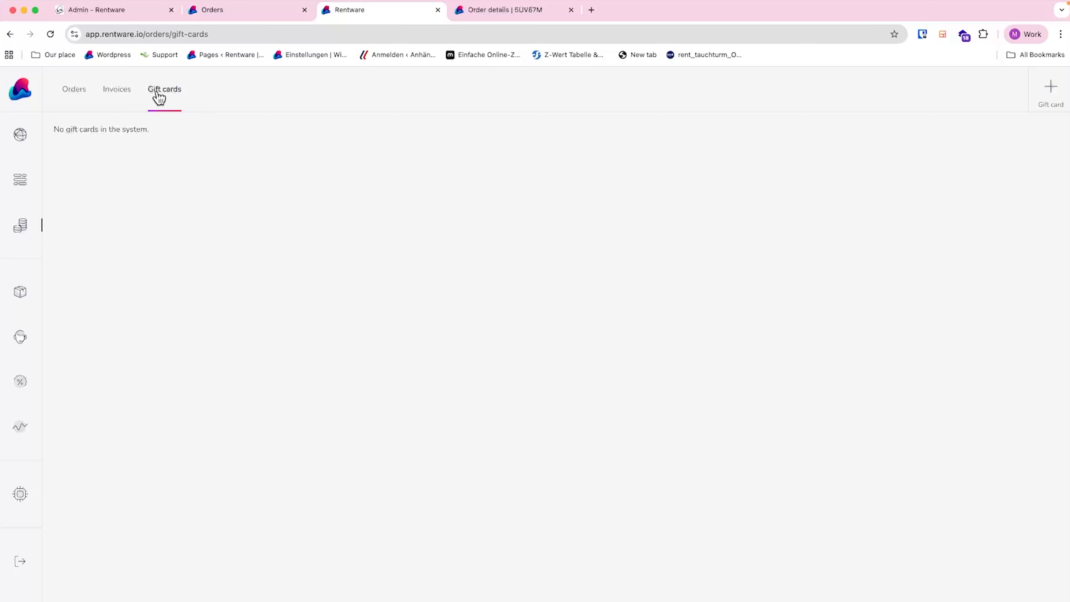
click(129, 97)
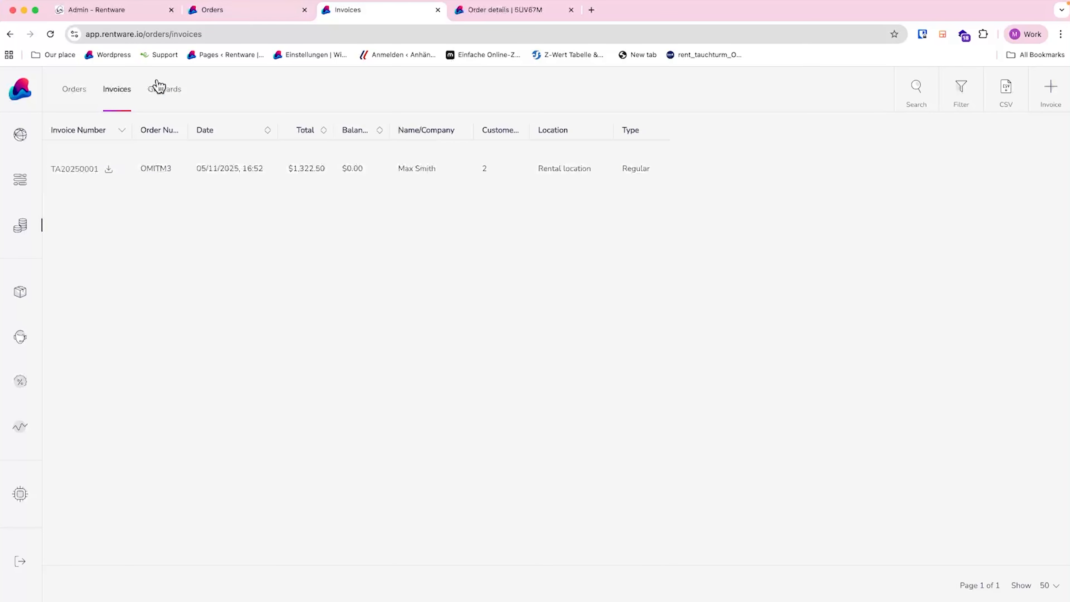
click(66, 96)
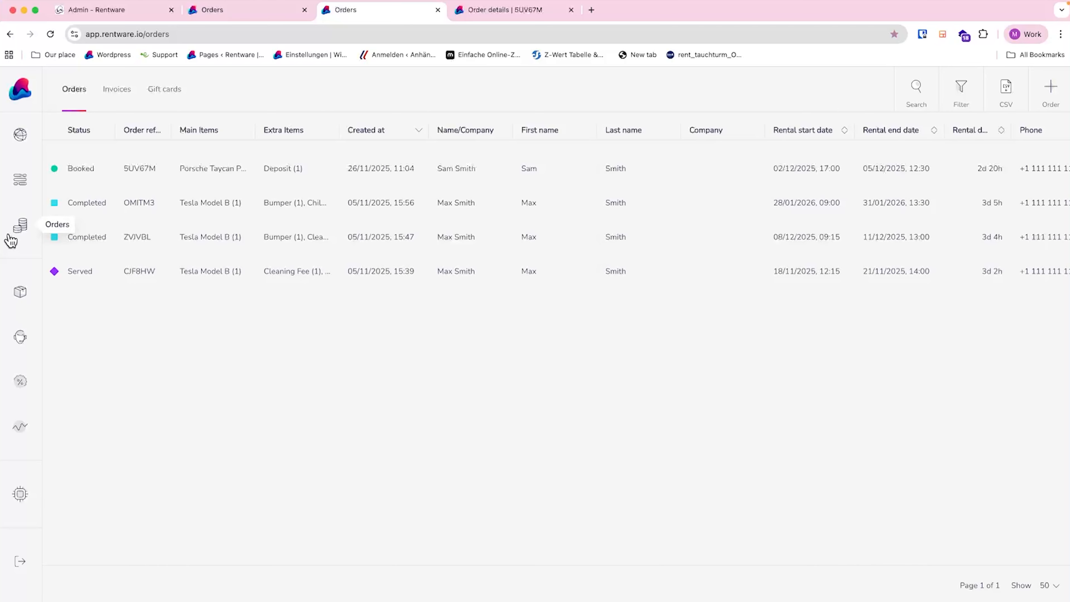
- Browse the inventory's main objects, extras and other articles, ending back on the main objects
click(21, 294)
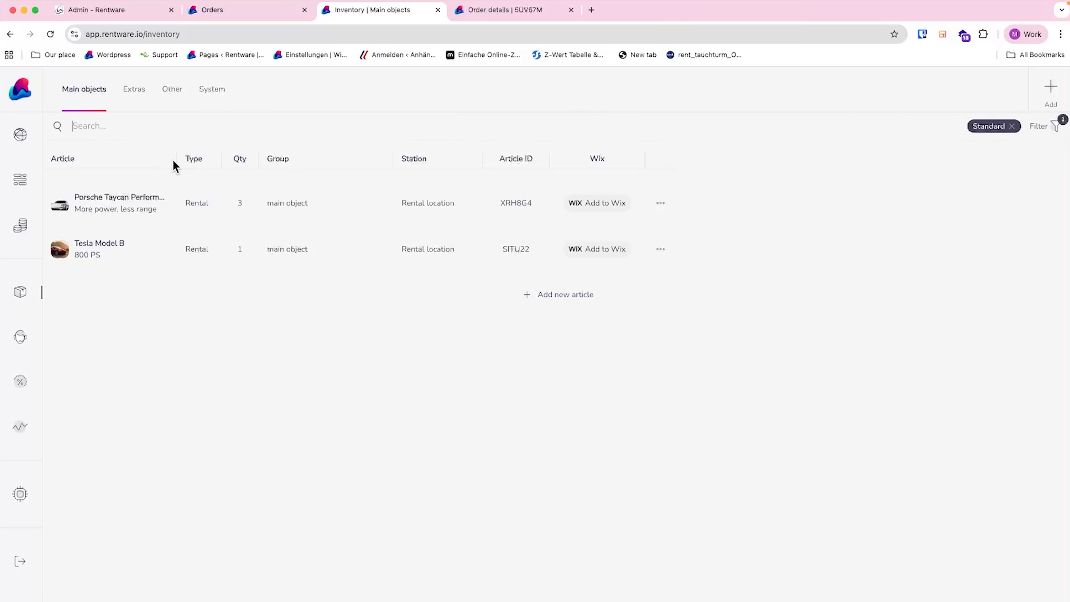
click(130, 95)
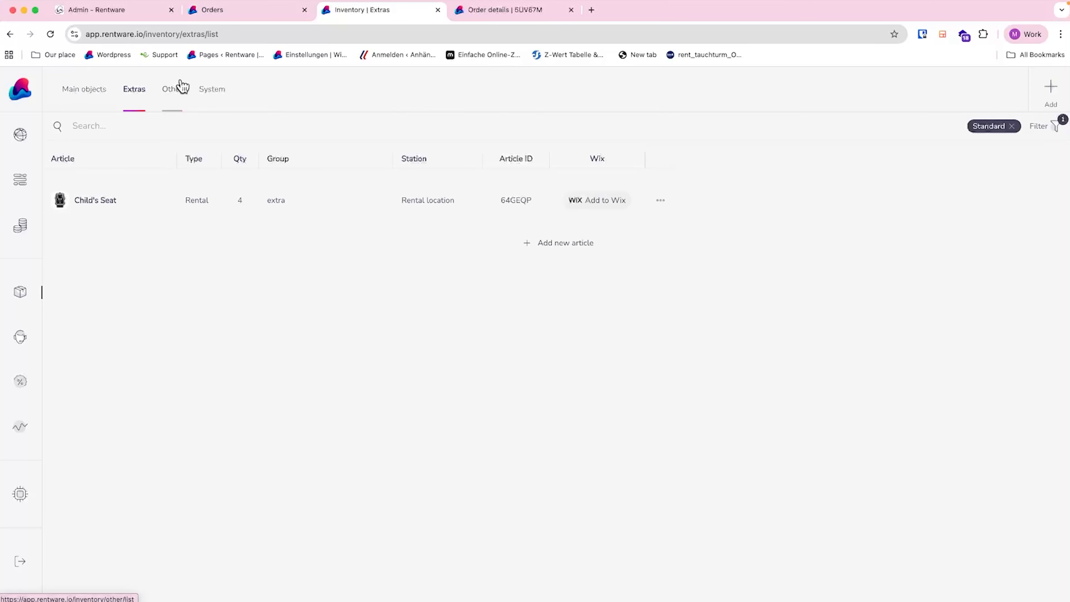
click(172, 89)
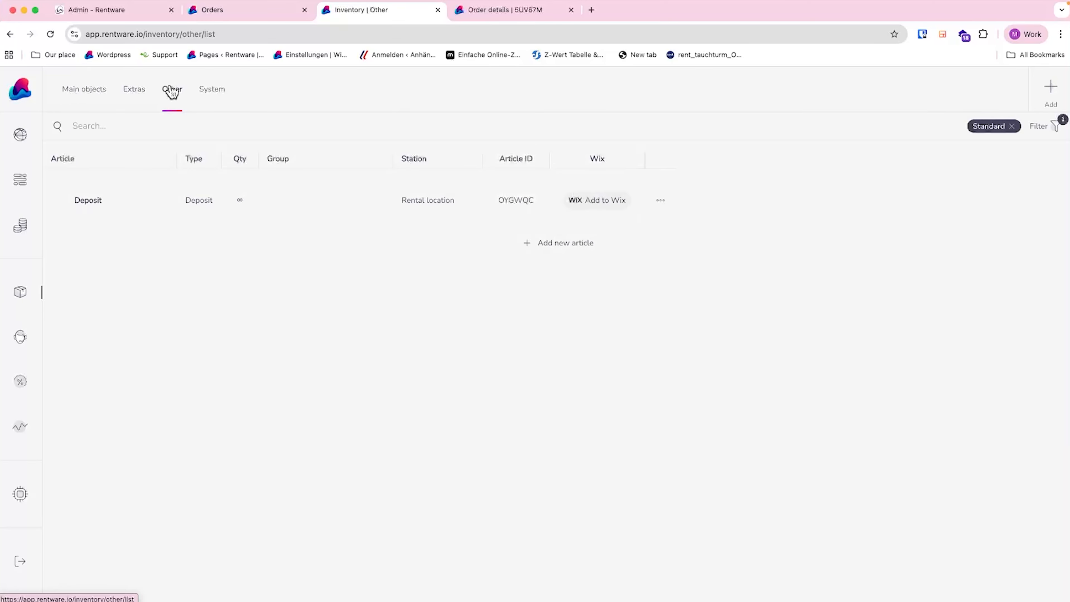
click(95, 99)
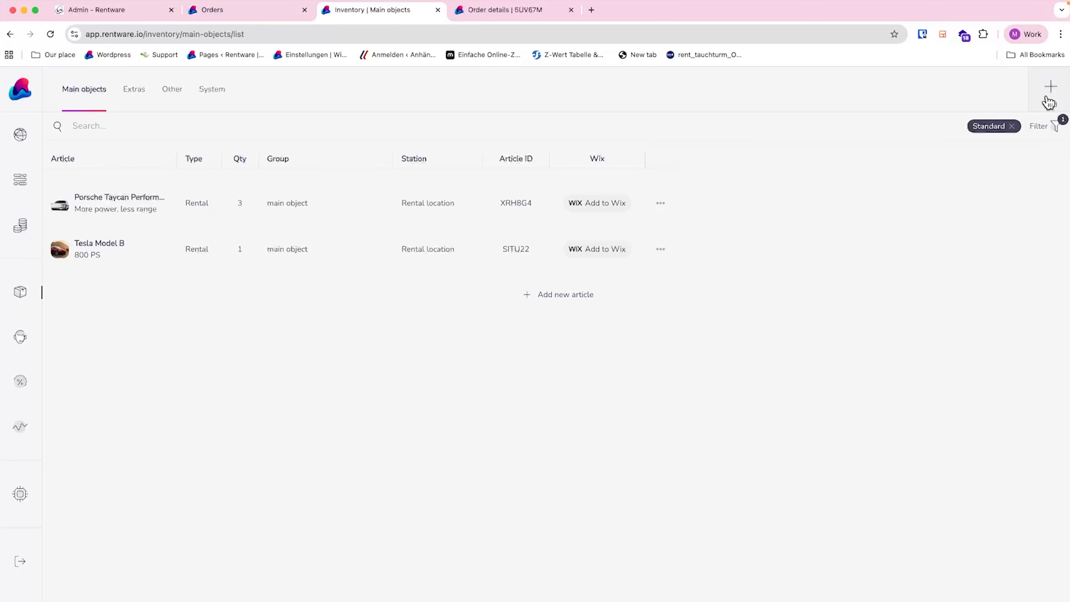
- Review the article types offered for a new inventory article and close the selection without adding one
click(1049, 89)
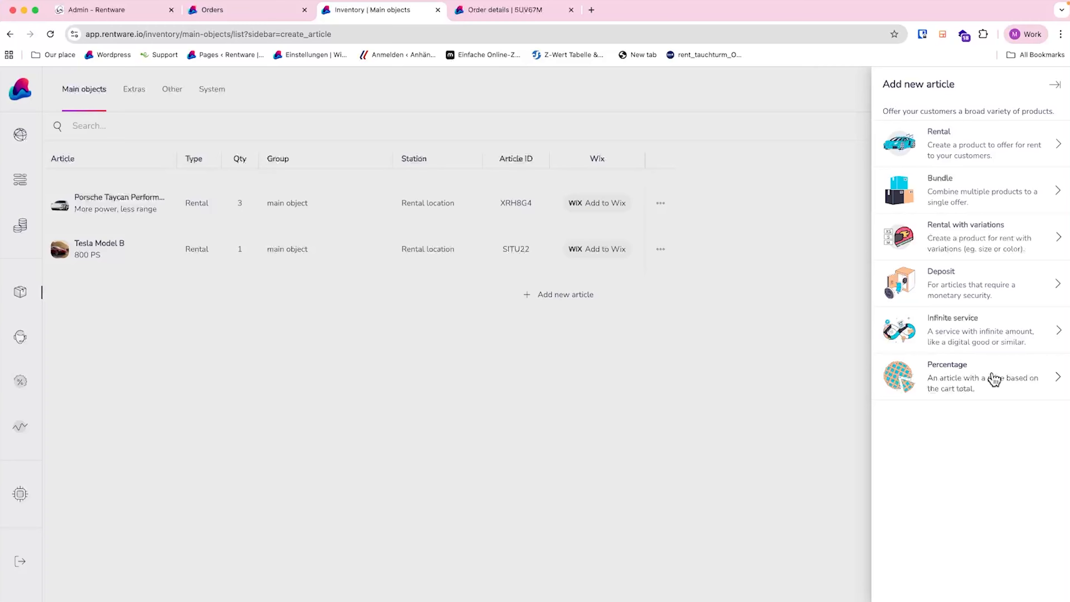
click(582, 358)
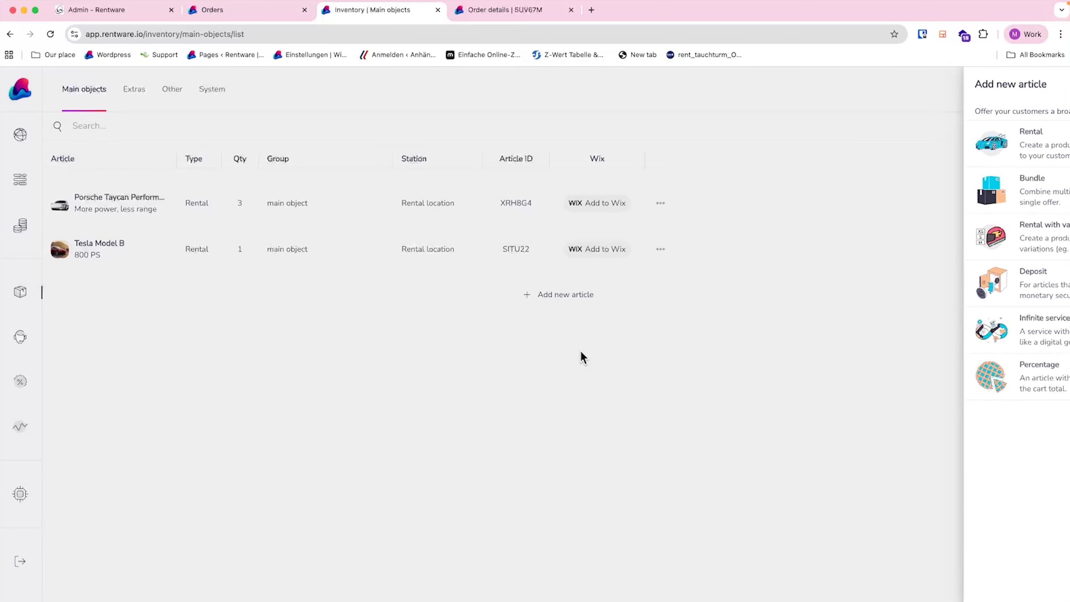
- Open the Porsche Taycan Performance article's details and expand its available stock
click(144, 211)
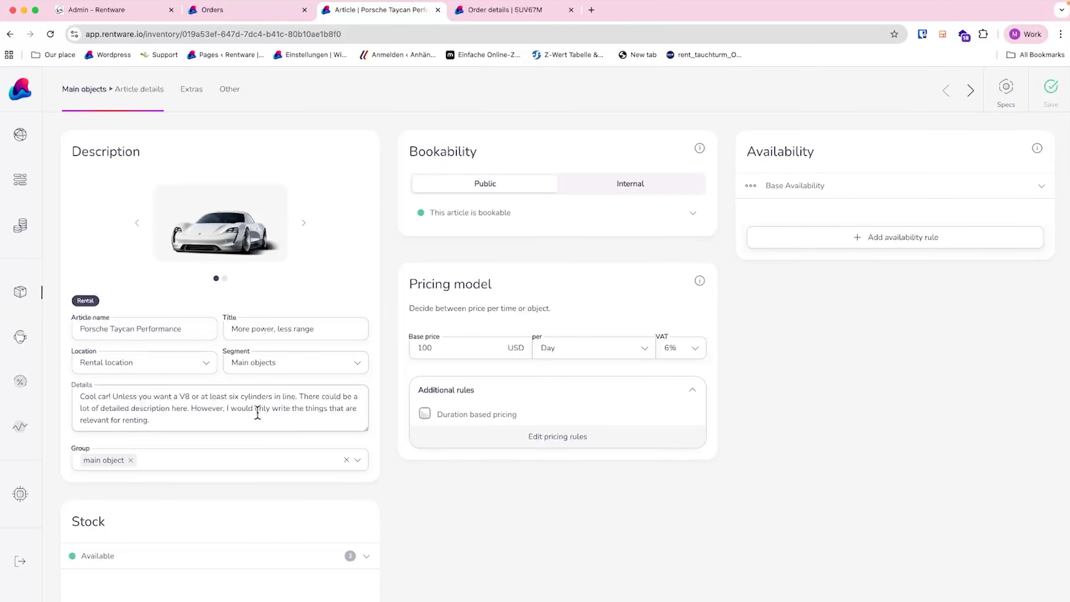
scroll(200, 466, down, 1)
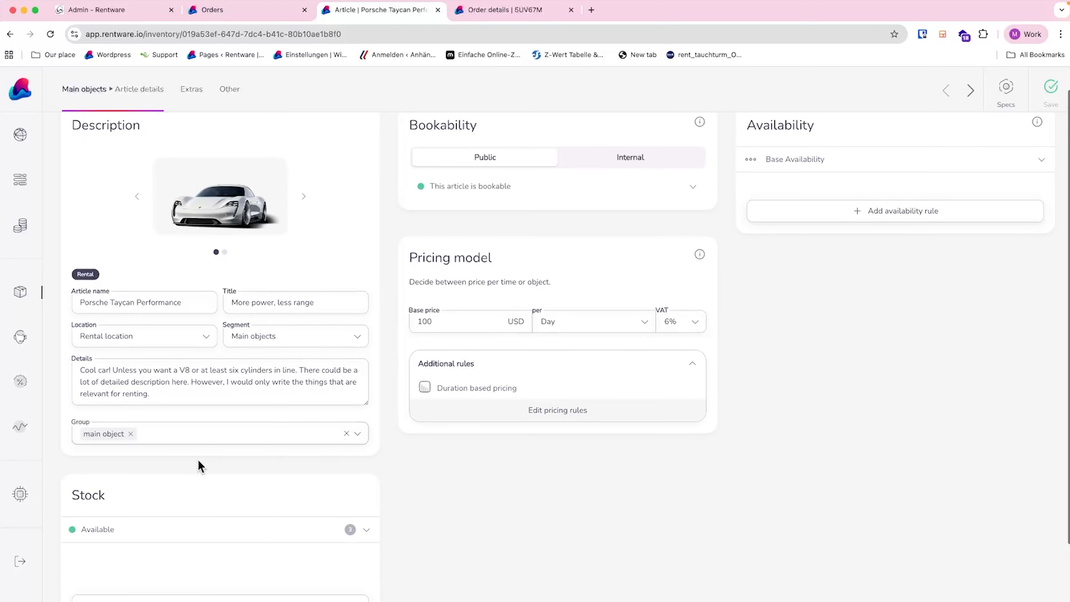
click(318, 540)
scroll(318, 548, down, 2)
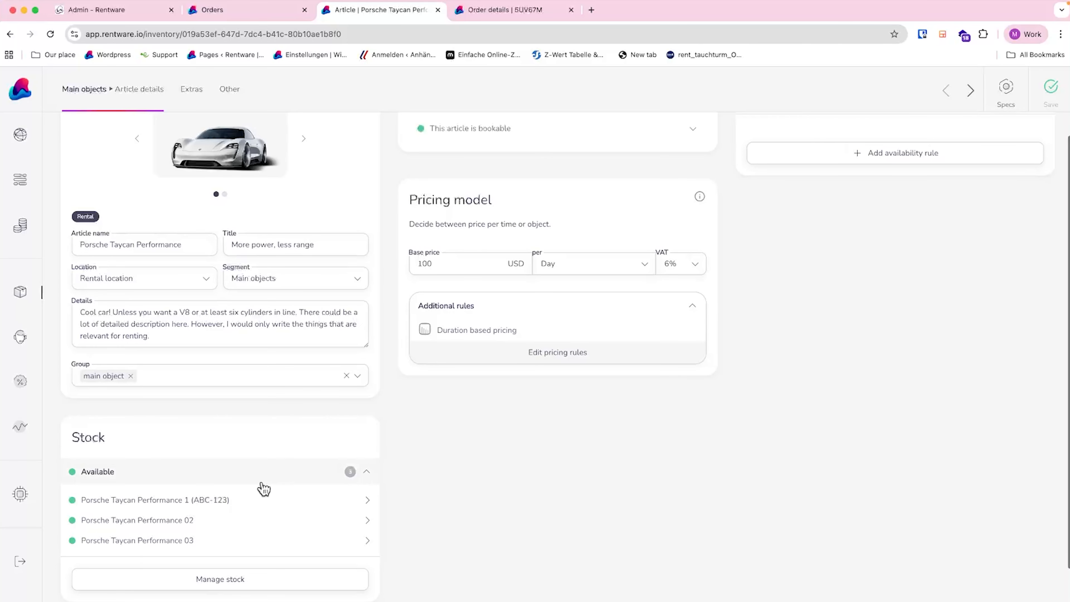
- View the sub-item details of Porsche Taycan Performance 03 and close the stock view to return to the article details
click(211, 544)
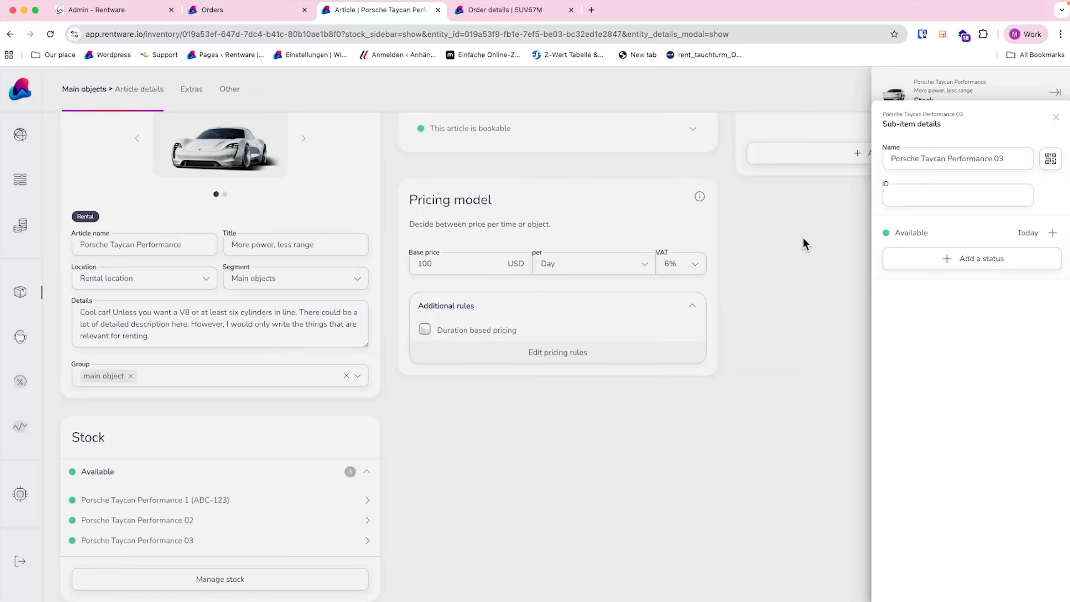
click(927, 189)
click(1056, 118)
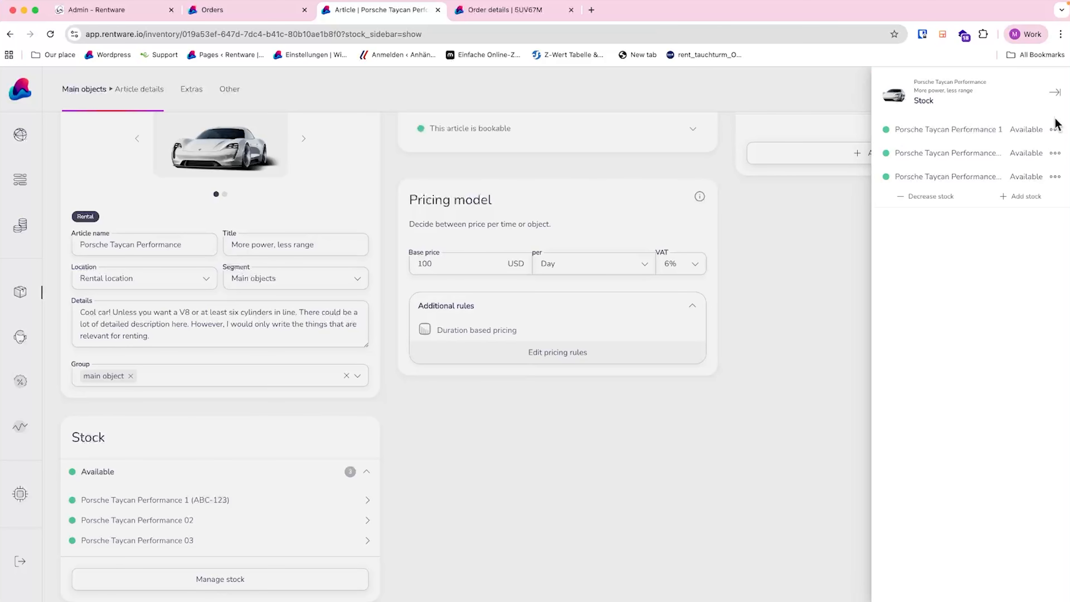
click(762, 224)
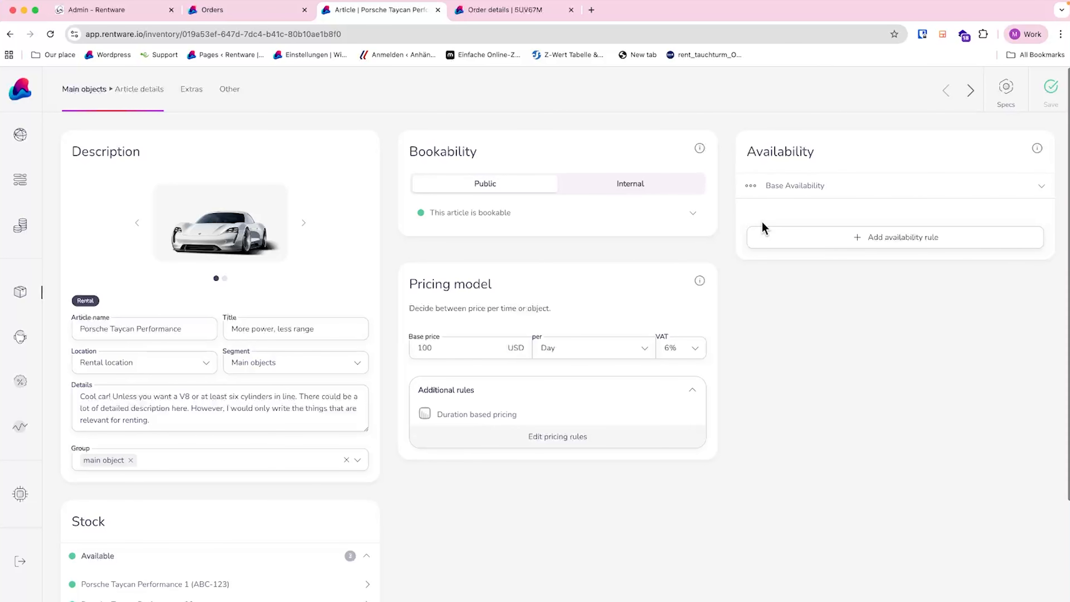
- Expand the Base Availability rule of the Porsche Taycan Performance article to view its restriction options
click(781, 198)
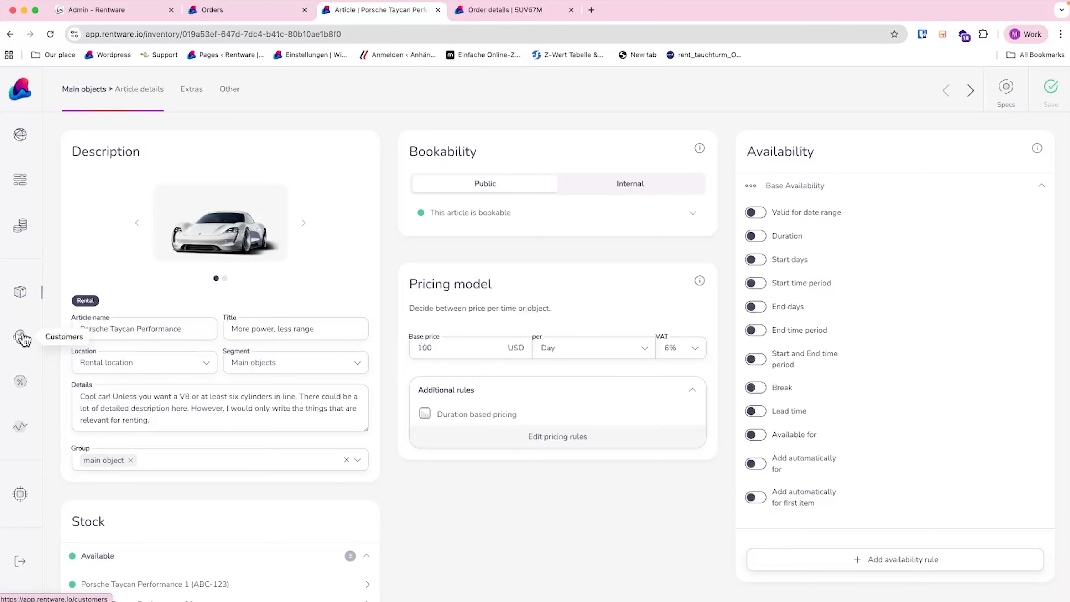
- Open the customer list, view the details of the customer located in the USA, and return to the list
click(22, 337)
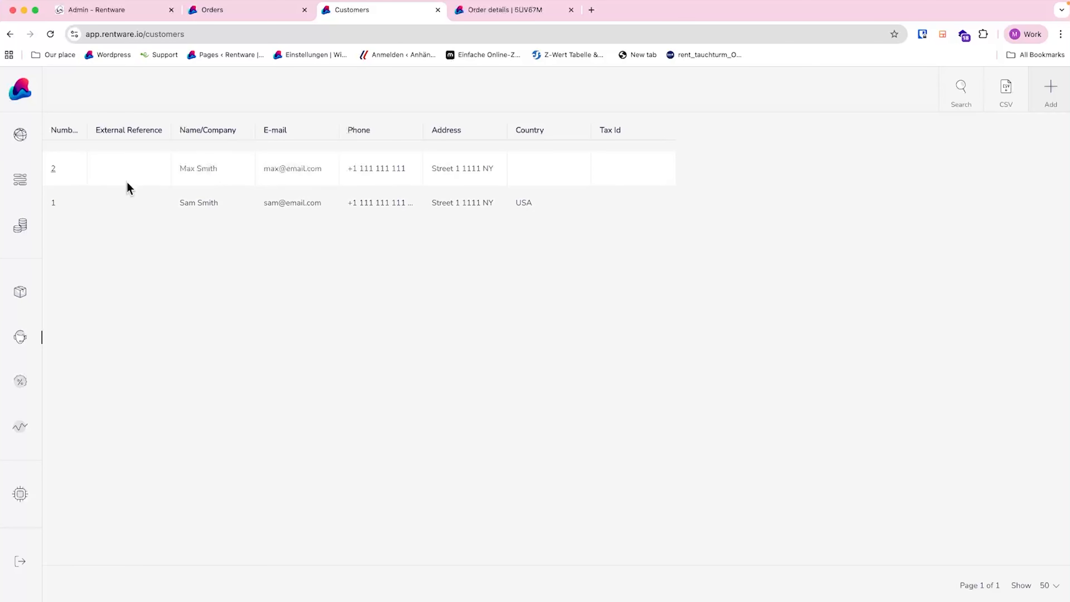
click(53, 204)
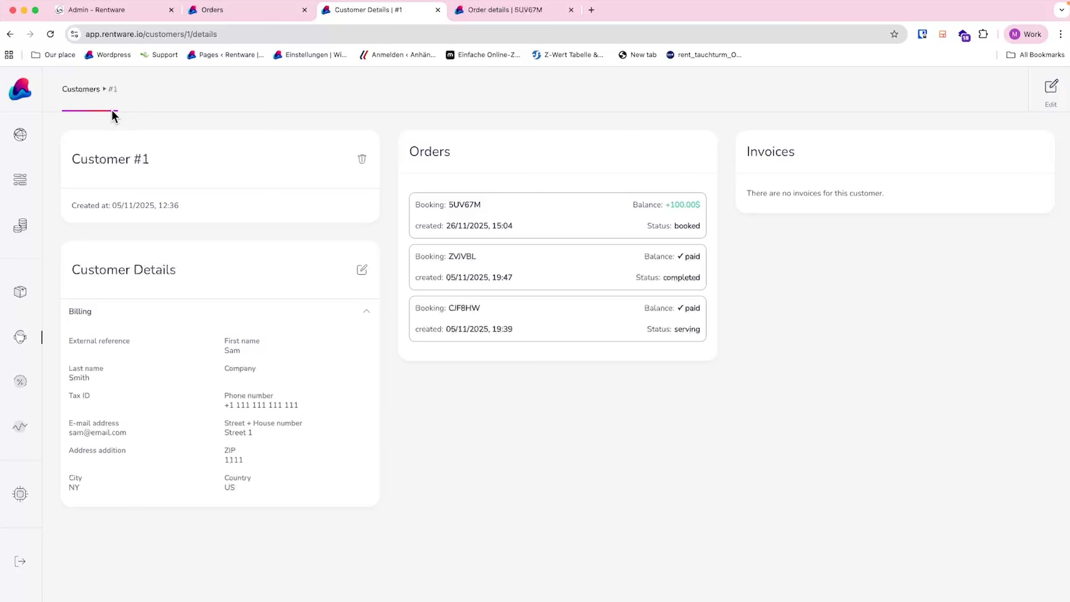
click(90, 106)
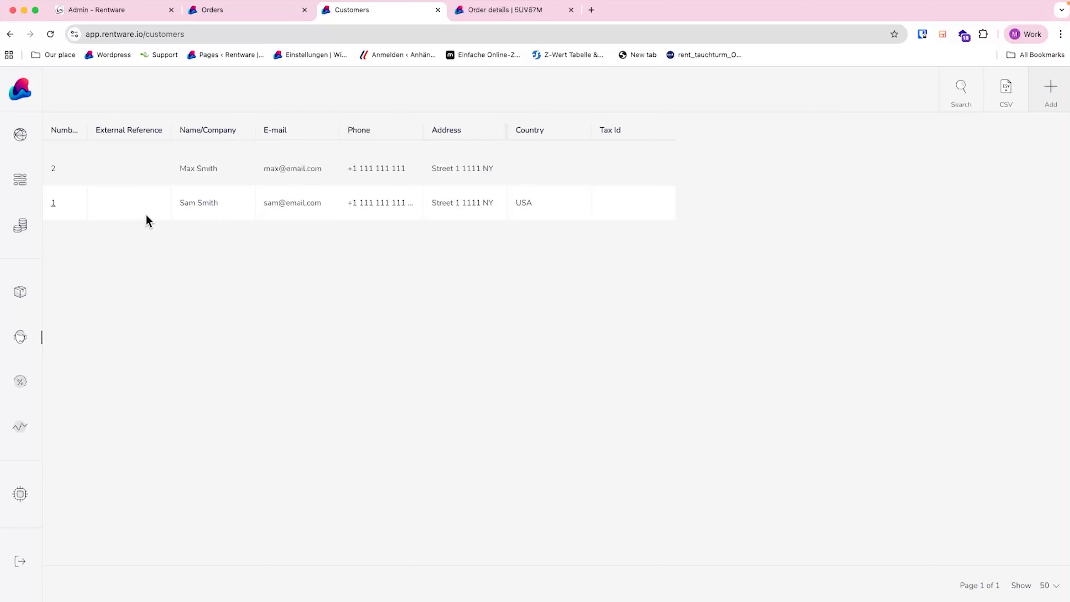
- Check the existing-customer selection in a new order form, leave without choosing anyone or creating the order, and return to the customer list
click(33, 232)
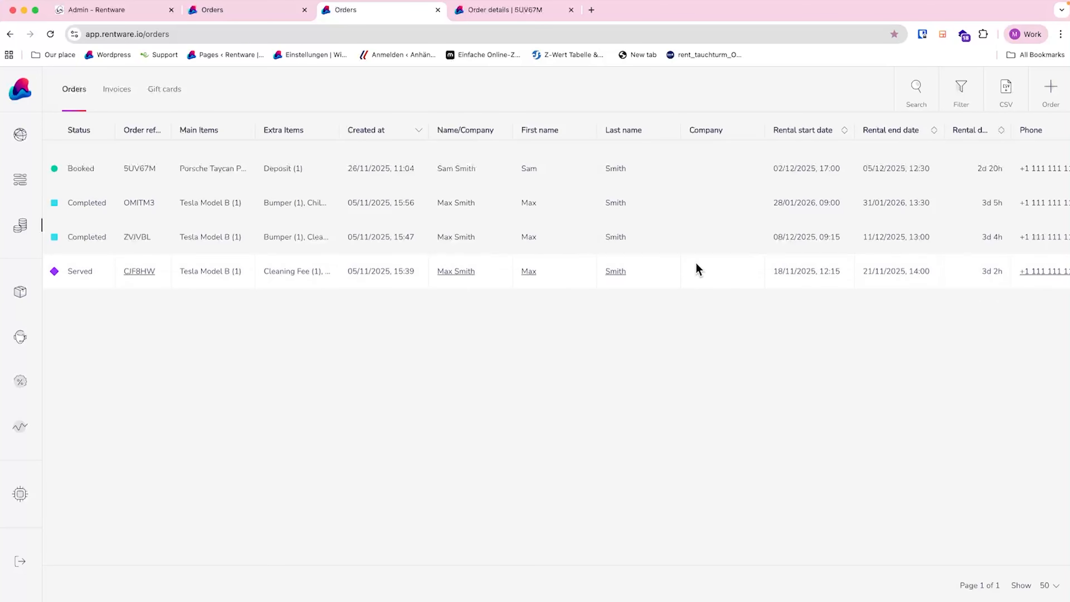
click(1051, 91)
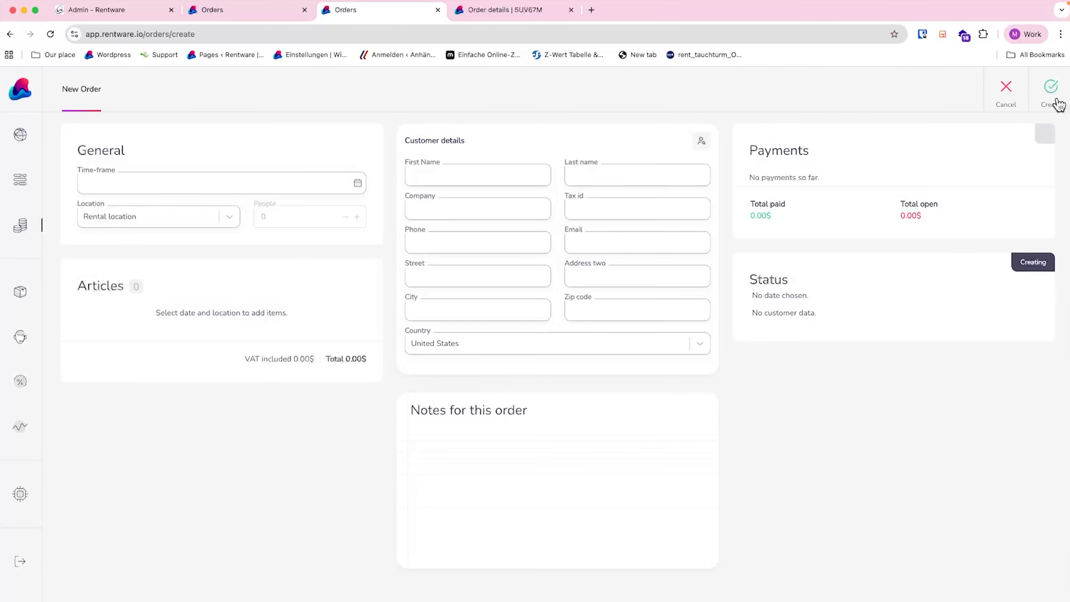
click(702, 141)
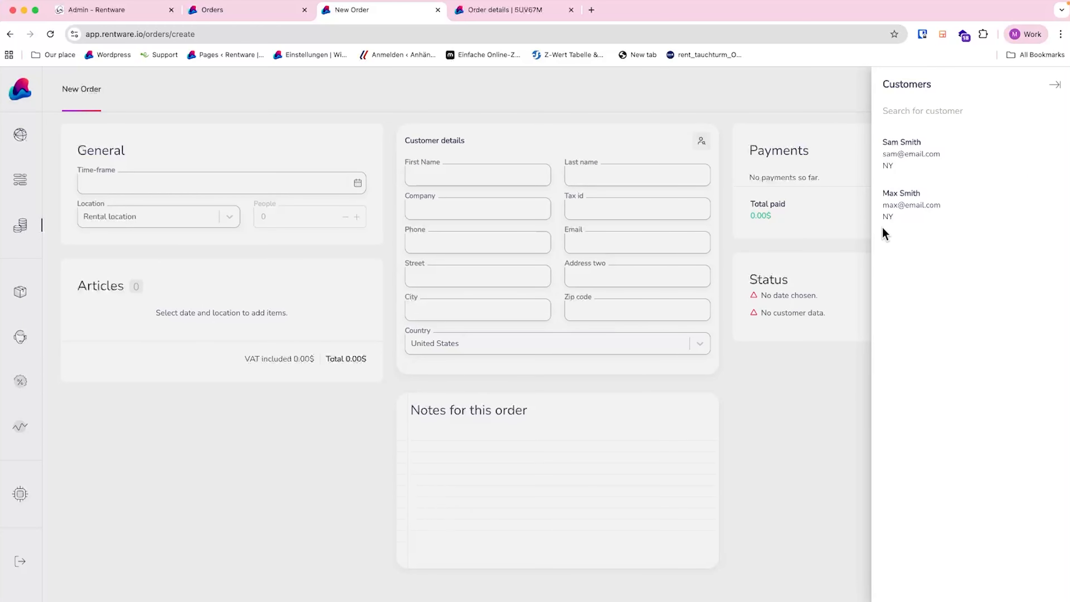
click(673, 295)
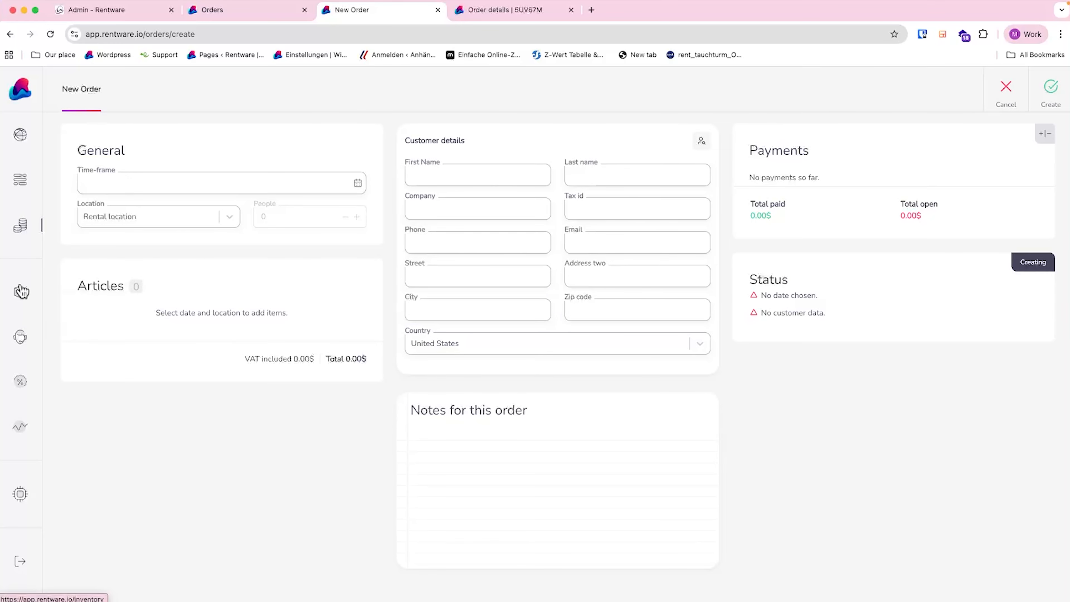
click(25, 236)
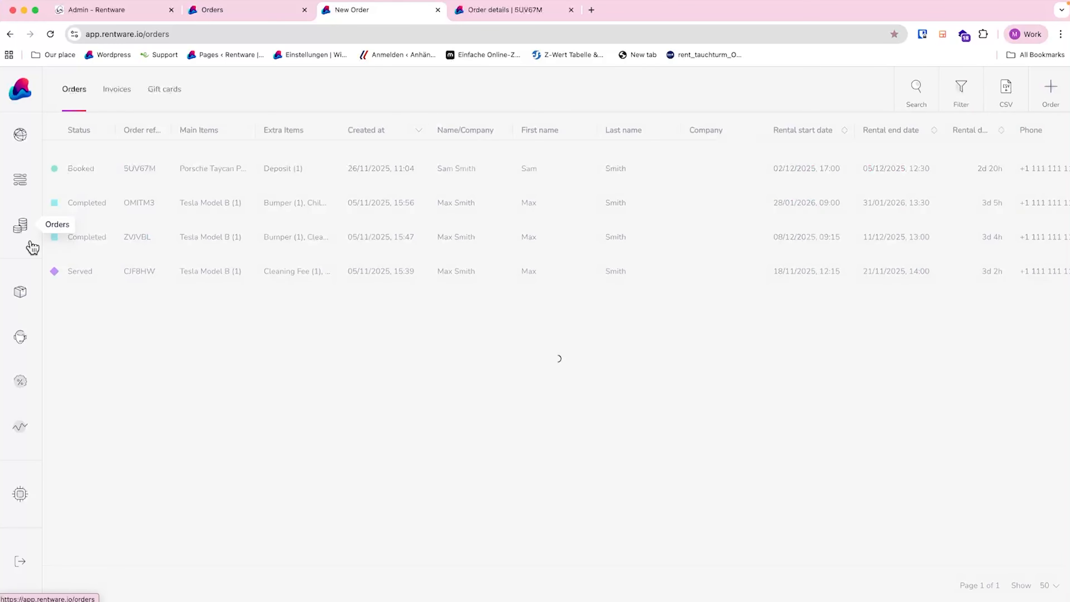
click(27, 340)
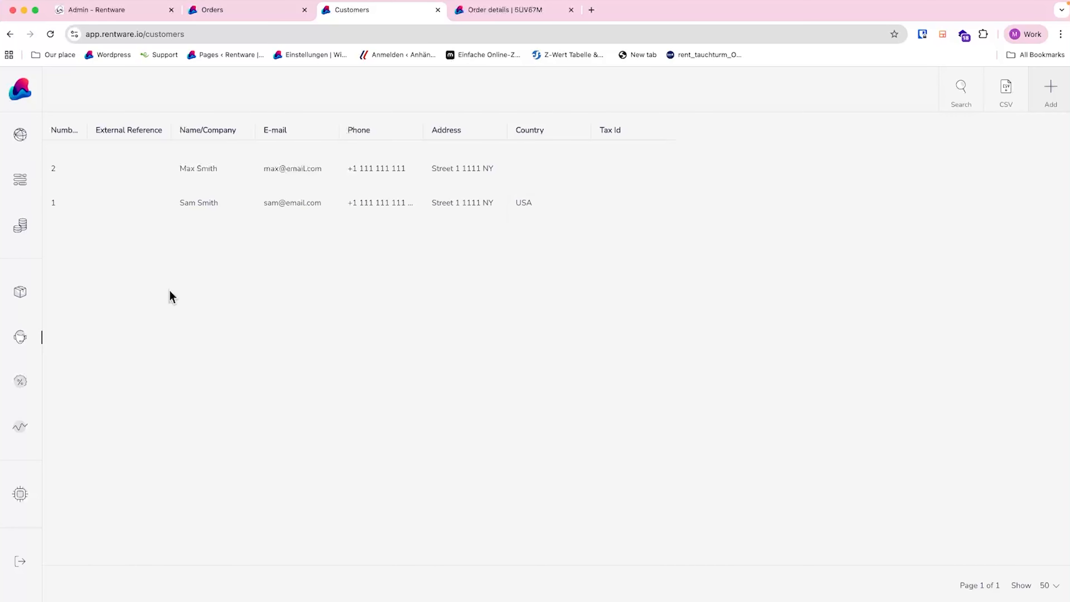
- Open a new voucher form in the discounts area and review its code field and amount unit options without choosing a unit
click(25, 393)
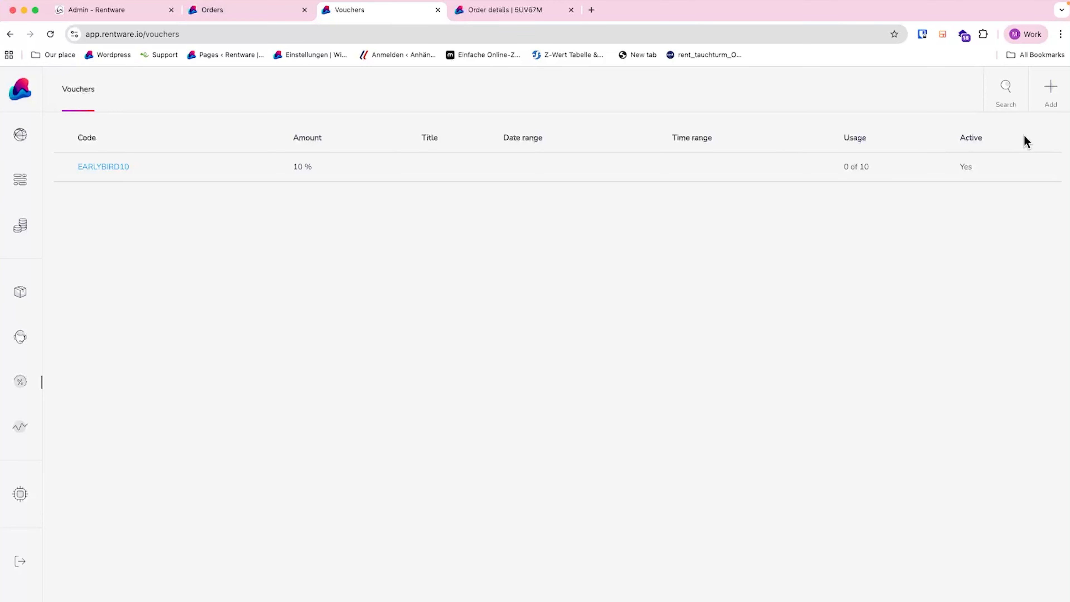
click(1052, 110)
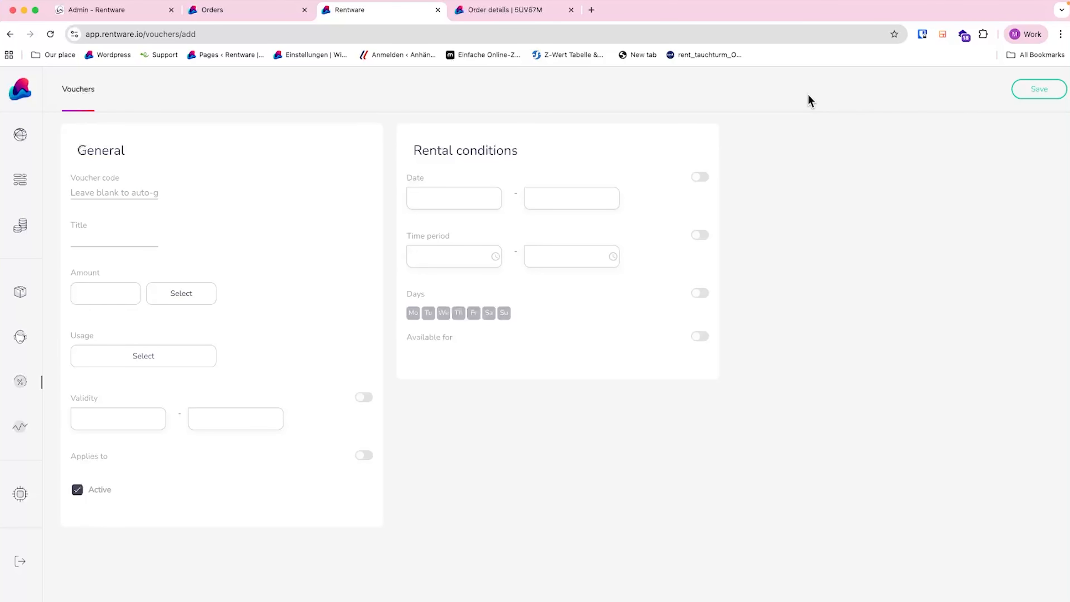
click(106, 192)
click(154, 183)
click(115, 291)
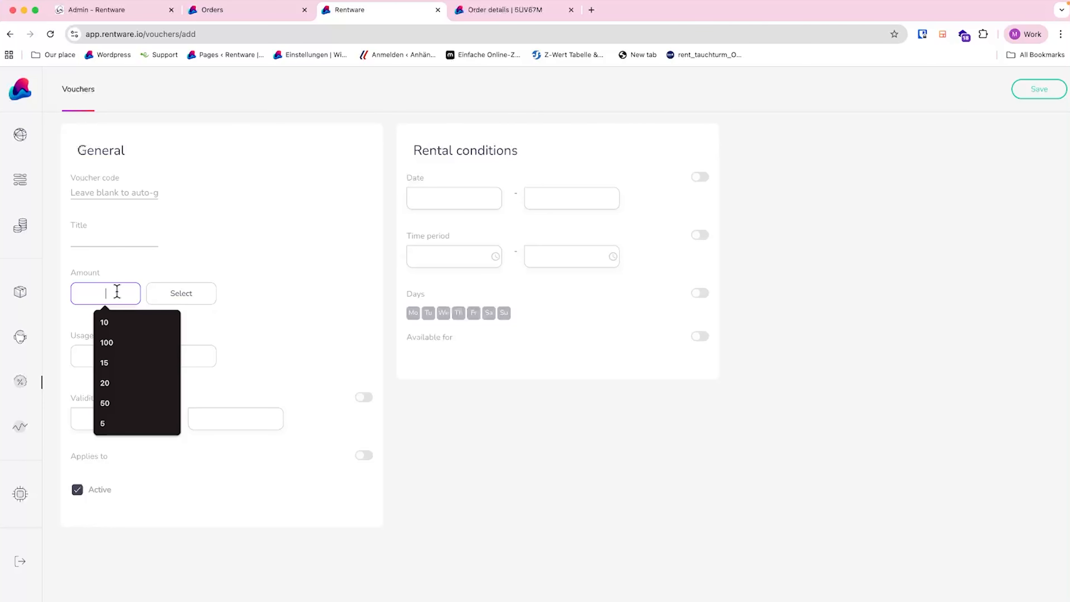
click(180, 294)
click(187, 303)
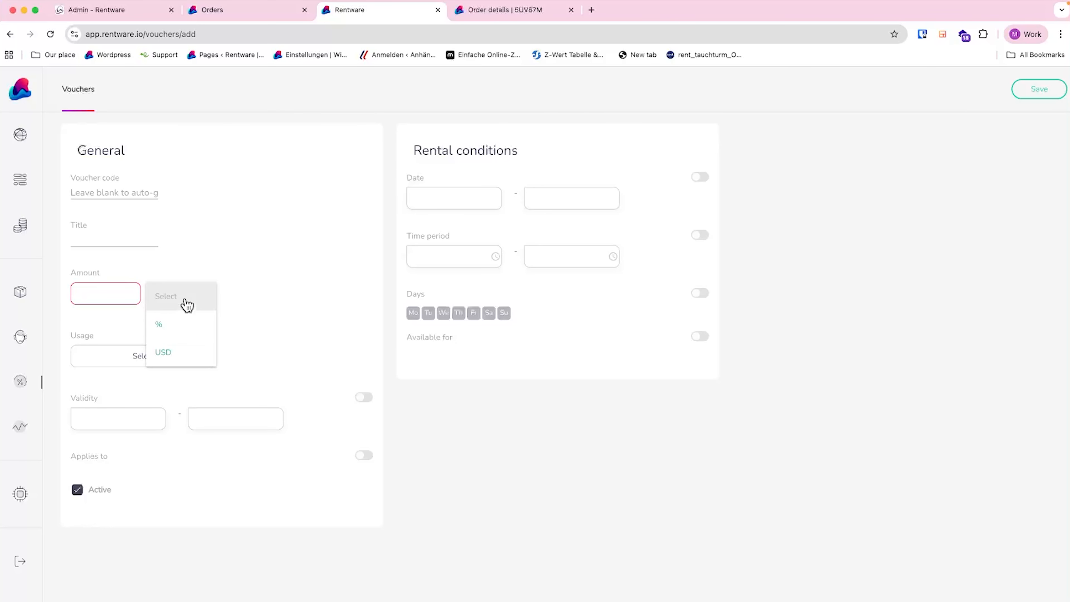
click(185, 259)
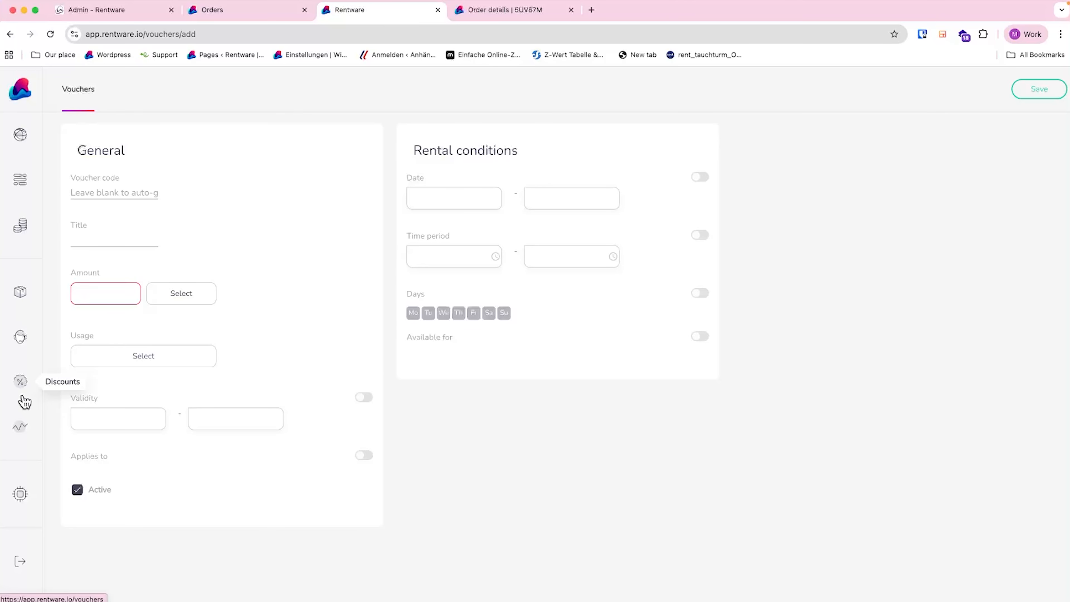
- Show the revenue and rental time per item metrics for the pick-up date range 01/12/2025 to 31/12/2025
click(22, 428)
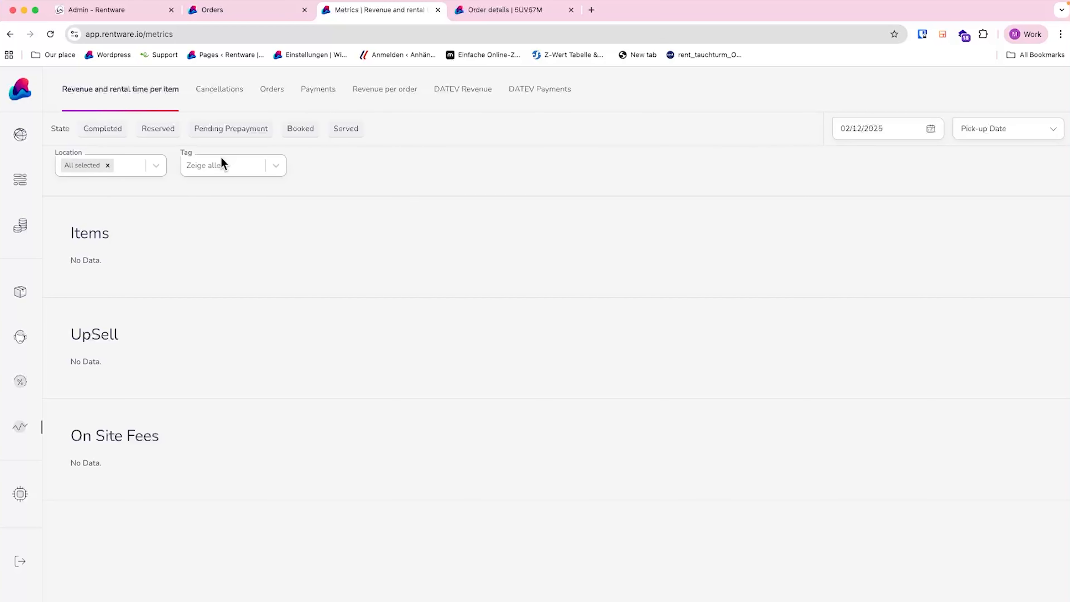
click(883, 134)
click(855, 215)
click(905, 311)
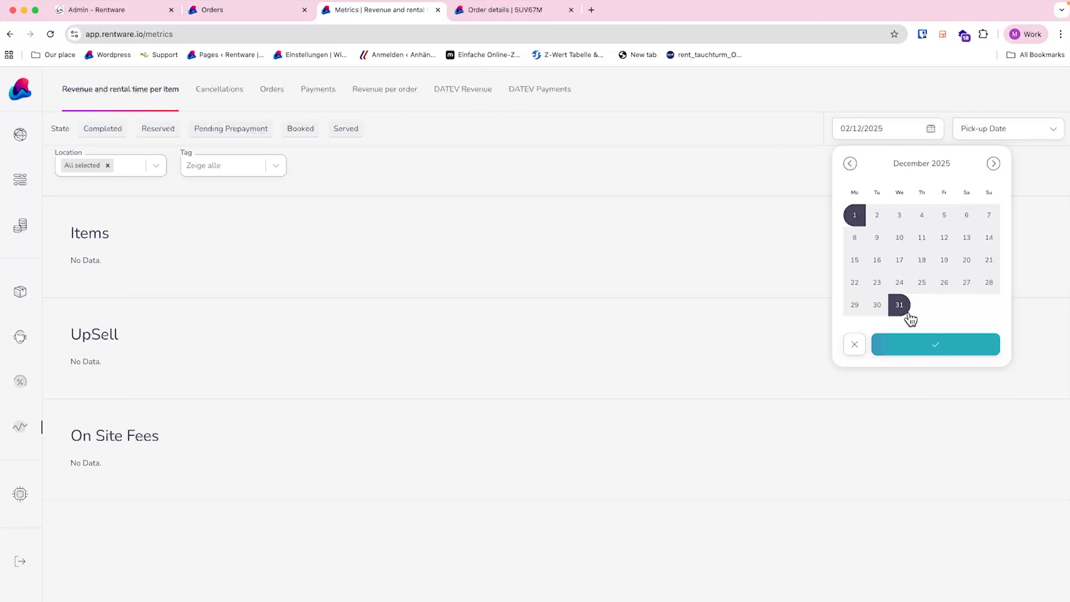
click(926, 345)
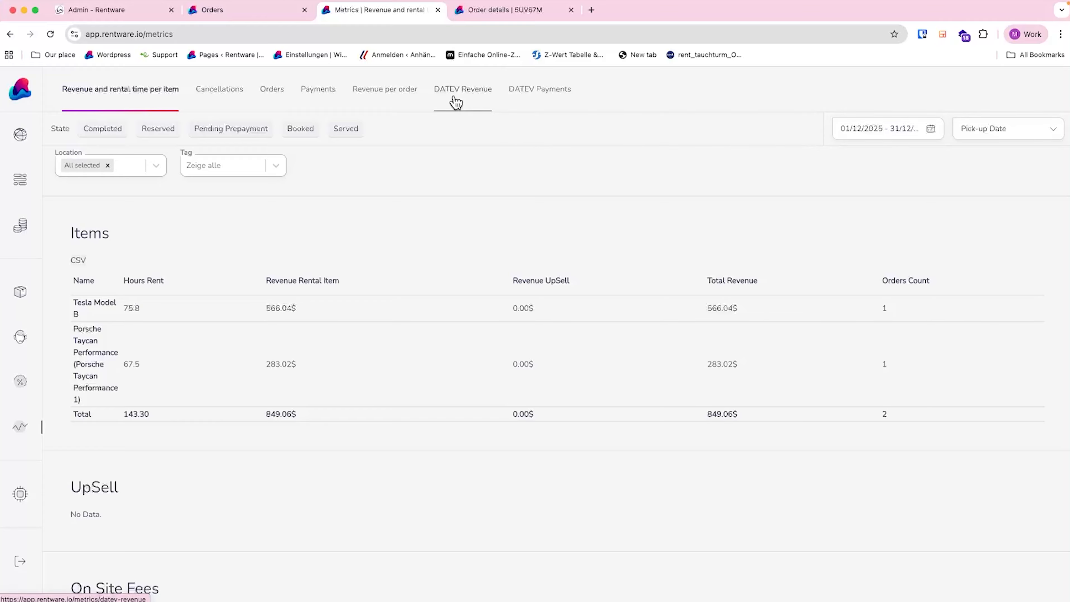
- Filter the DATEV Revenue report to the date range 01.11.2025 to 31.12.2025 and look through the resulting rows
click(476, 103)
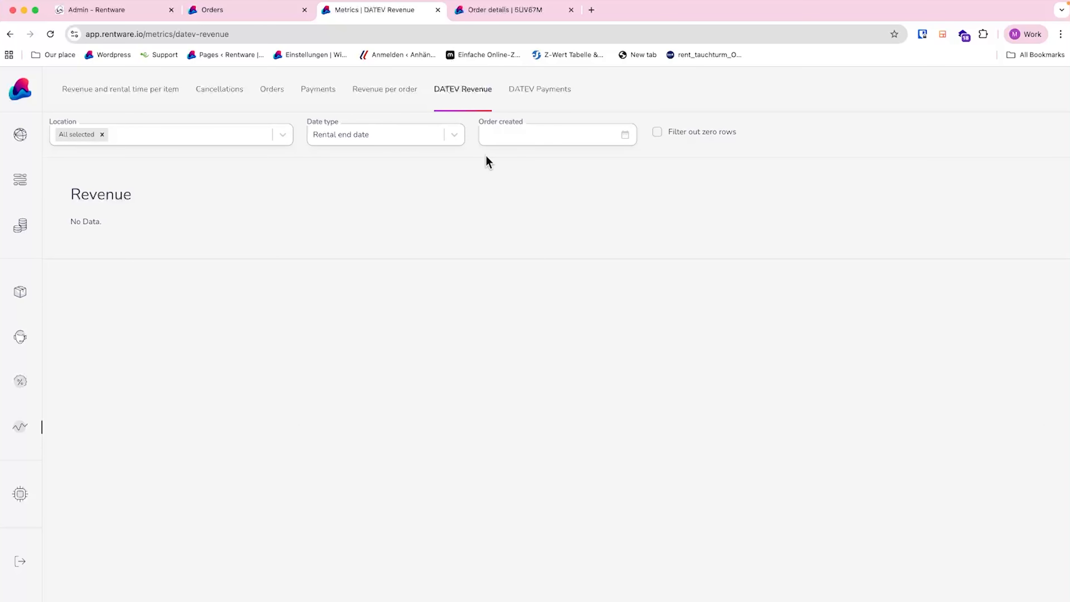
click(540, 139)
click(497, 170)
click(584, 211)
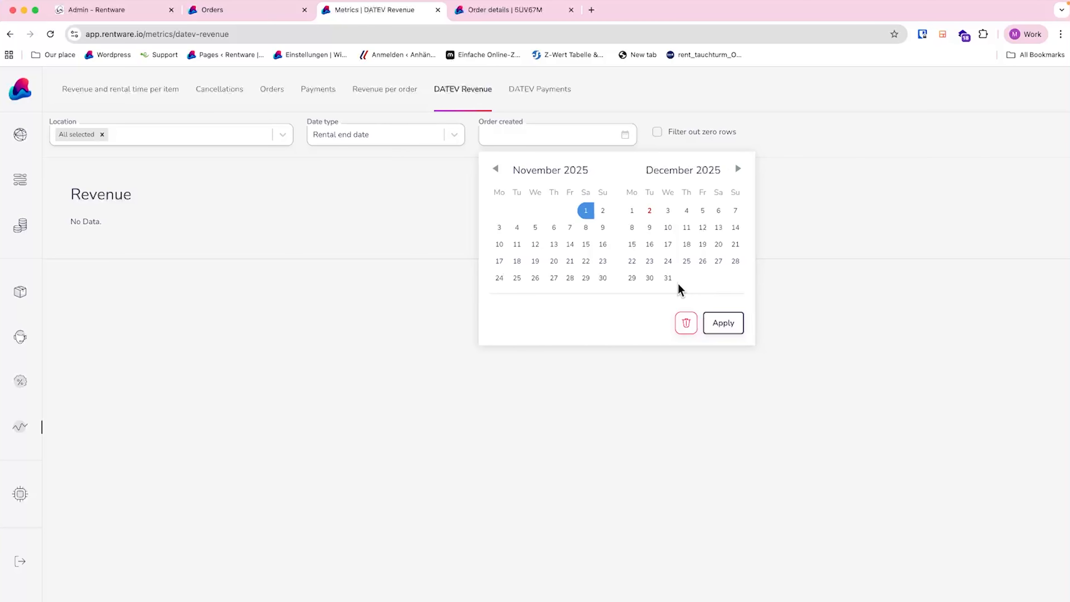
click(668, 278)
click(723, 322)
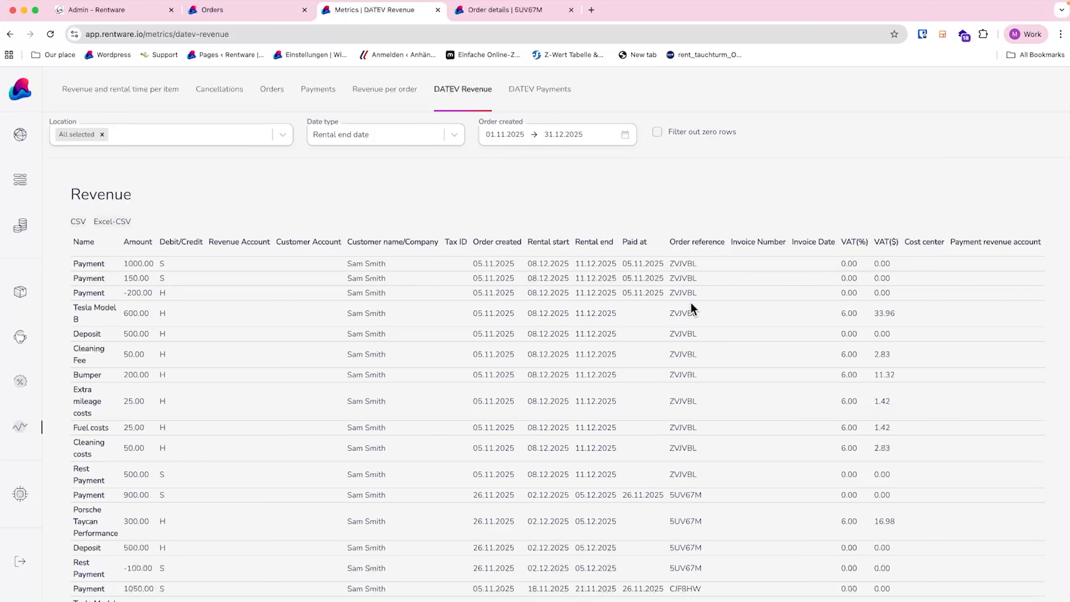
scroll(580, 450, down, 3)
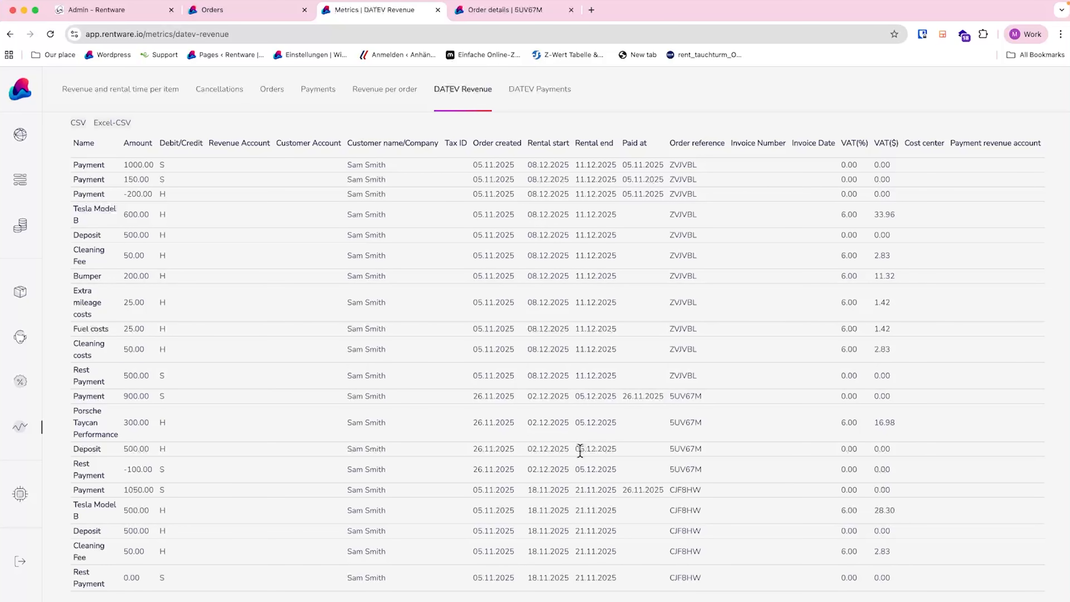
scroll(580, 450, up, 3)
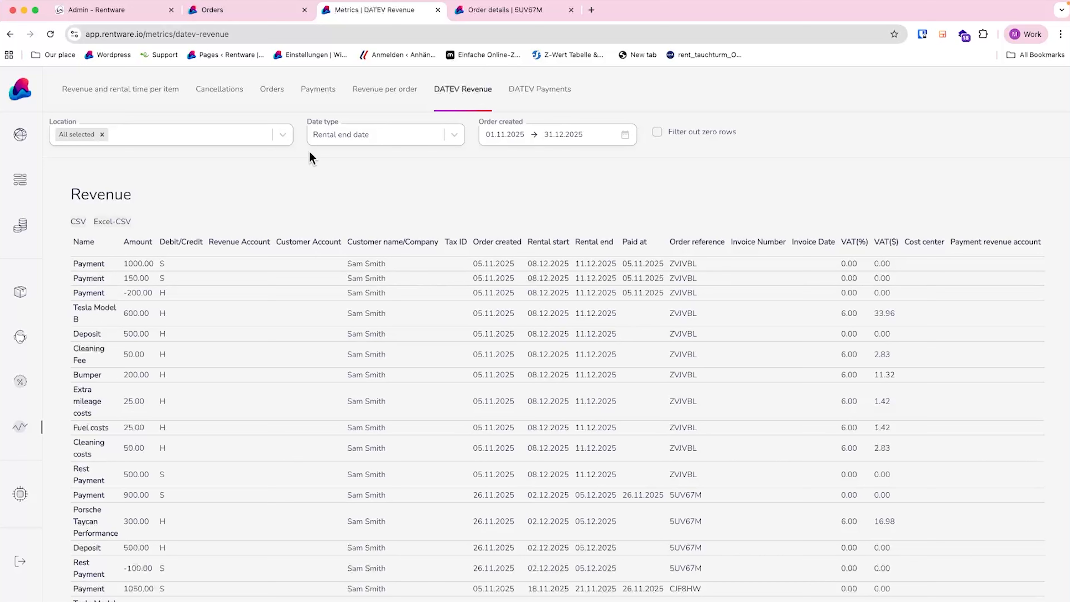
- Review the location and date type filter options of the DATEV Revenue report, keeping all locations and Rental end date
click(284, 138)
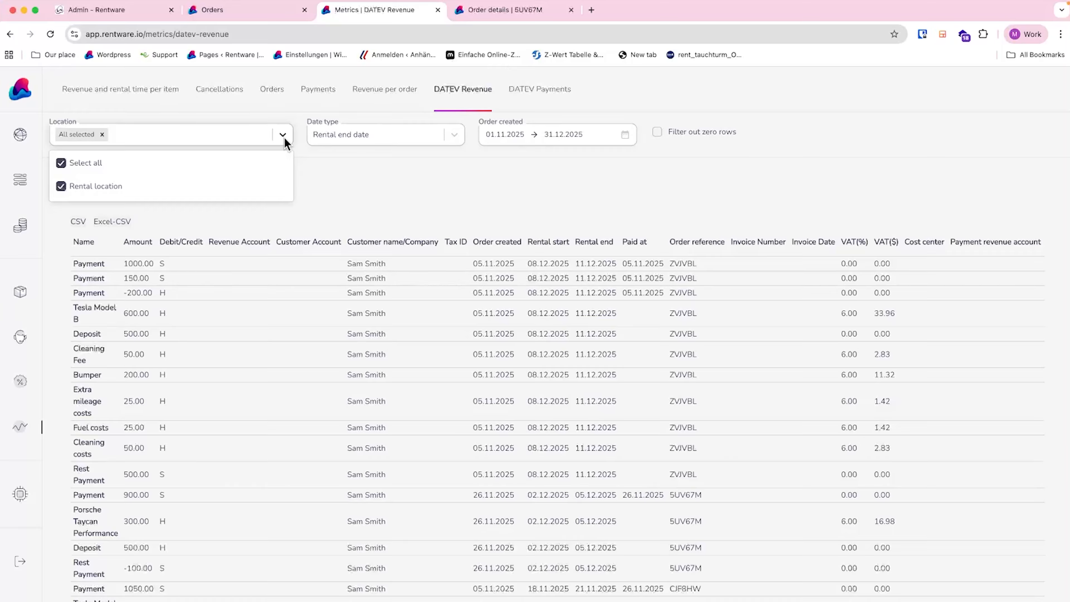
click(284, 138)
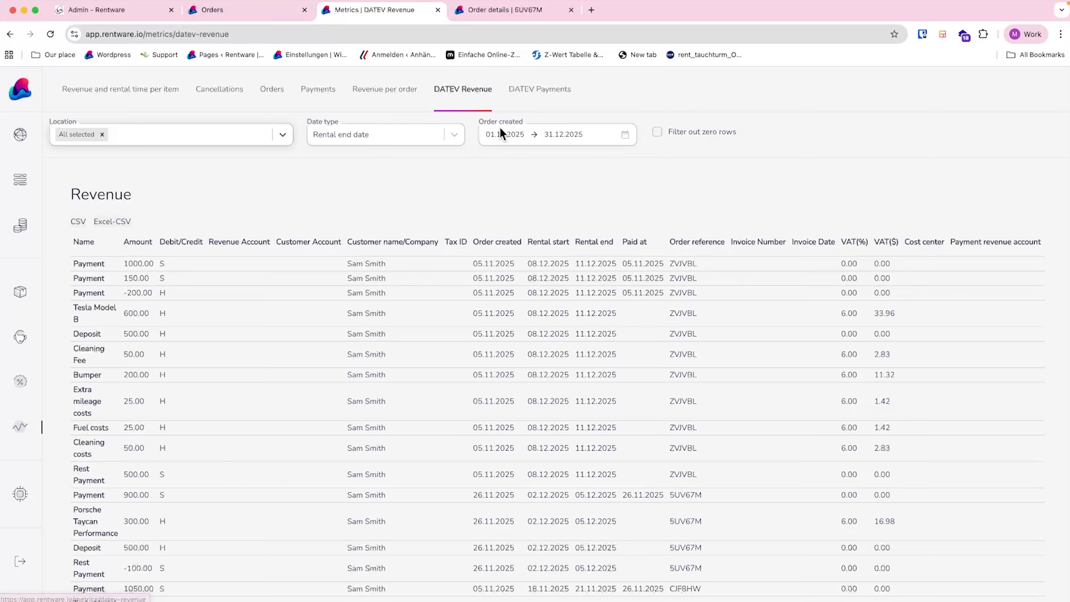
click(426, 141)
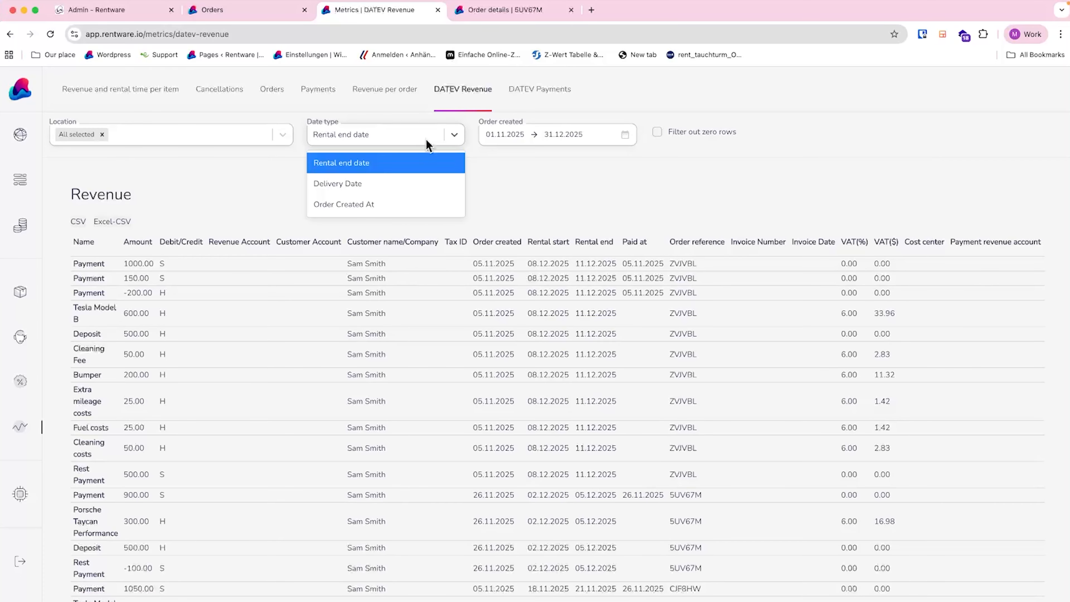
click(410, 172)
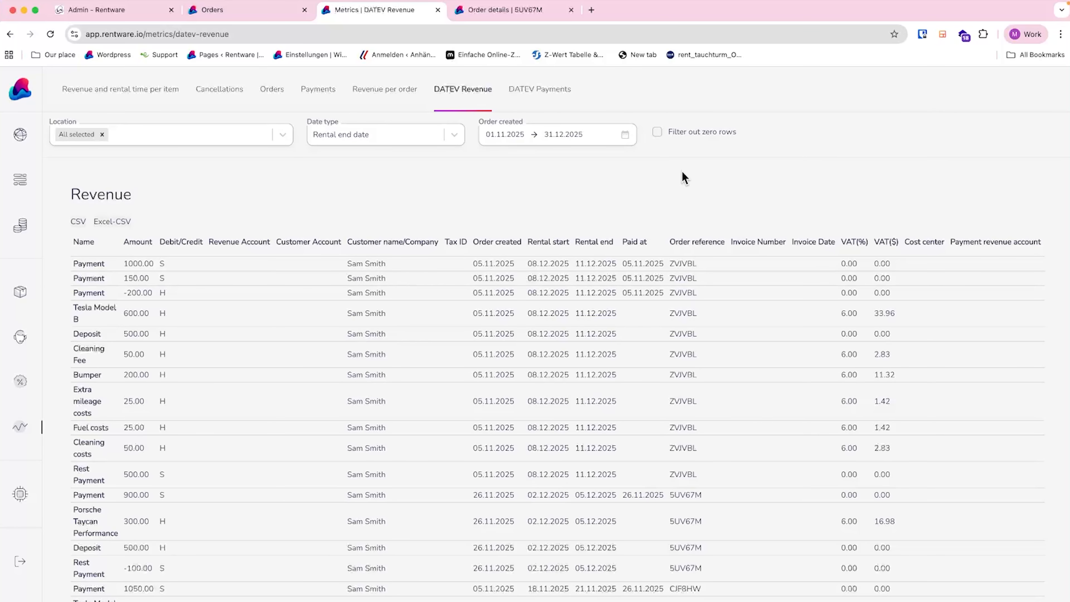
- Filter the DATEV Payments report to payments made from 01.11.2025 to 31.12.2025
click(552, 104)
click(240, 135)
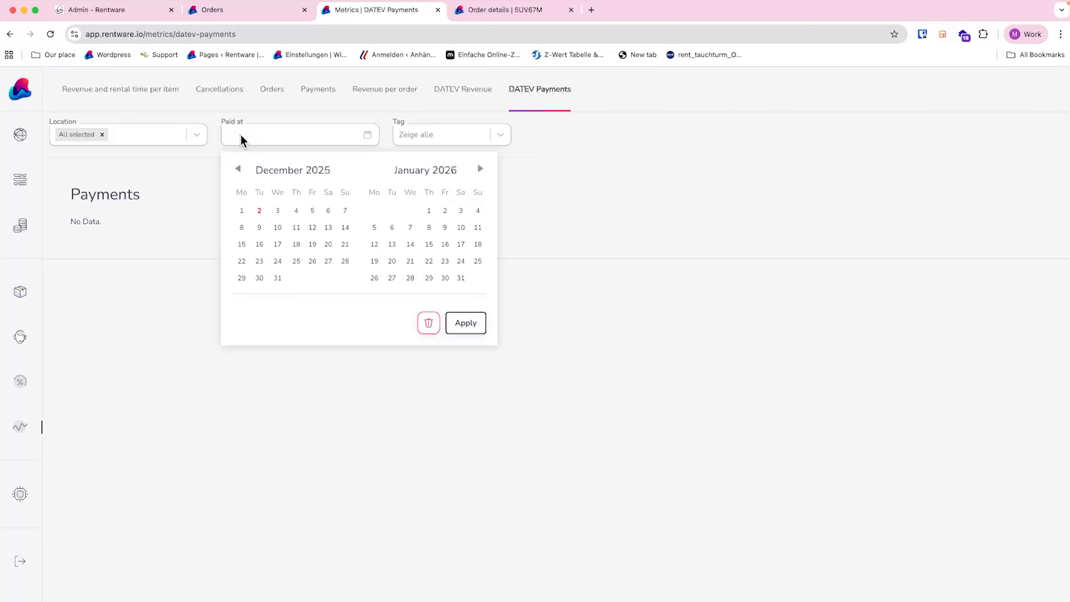
click(242, 211)
click(238, 168)
click(328, 211)
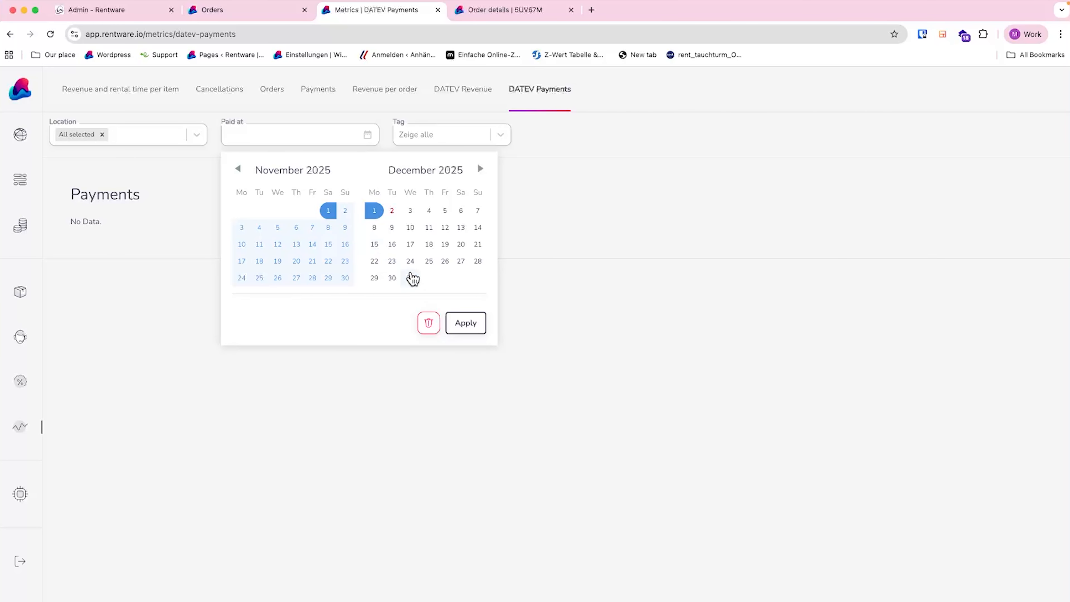
click(409, 277)
click(468, 325)
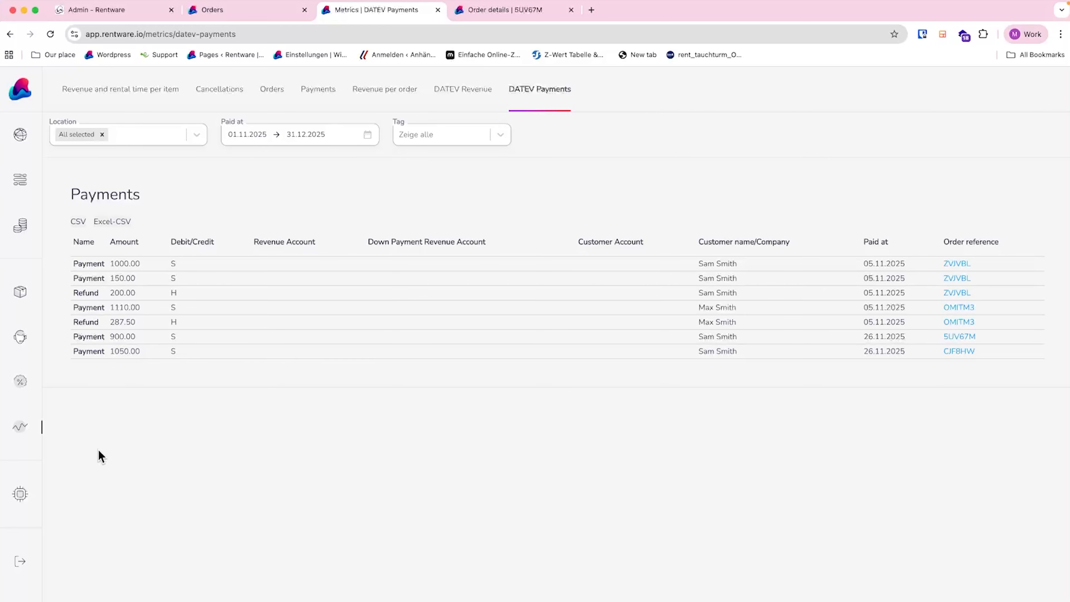
- Open the account settings and review the available display languages, leaving English selected
click(21, 494)
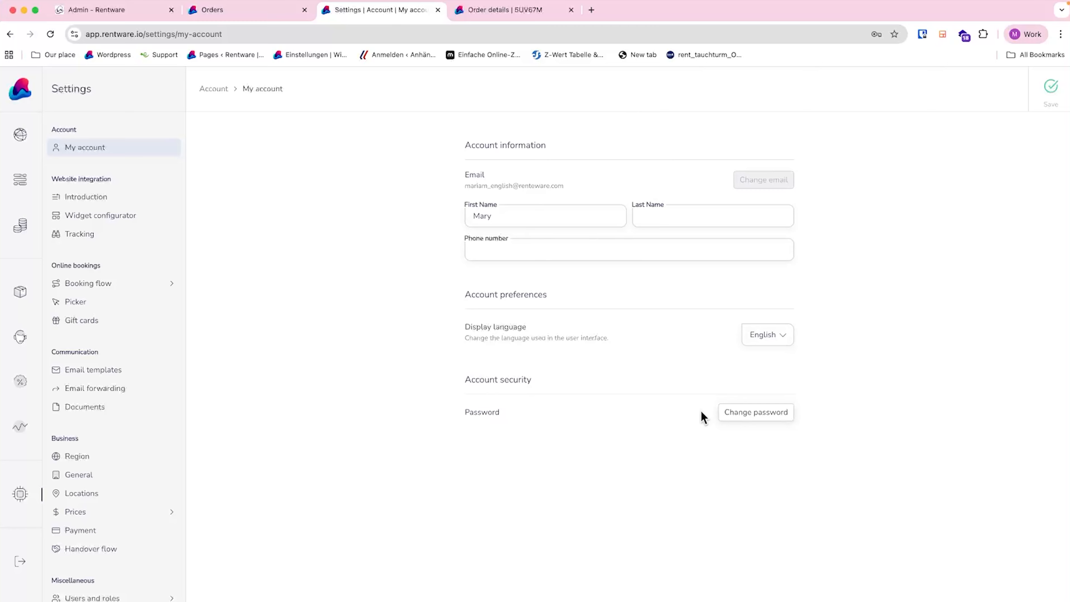
click(776, 343)
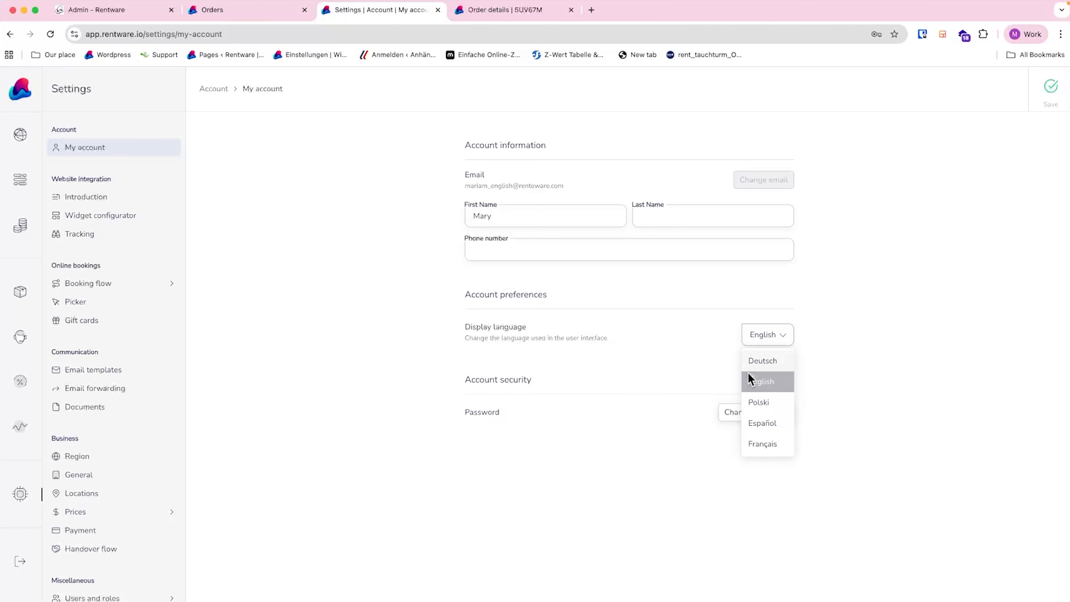
click(639, 327)
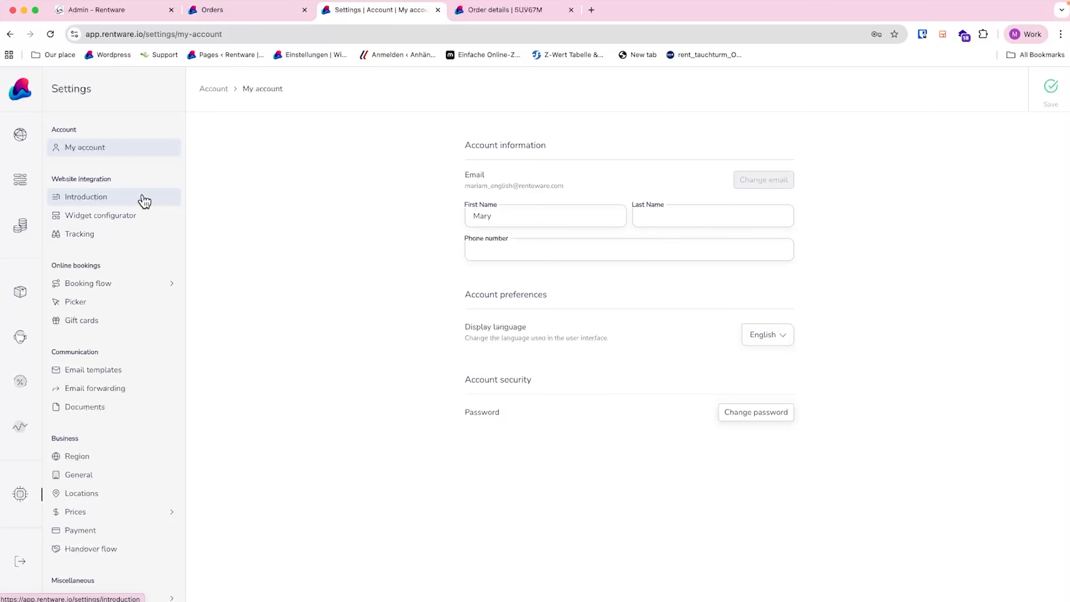
- Read through the website integration introduction on widget types down to the Order Widget section
click(94, 202)
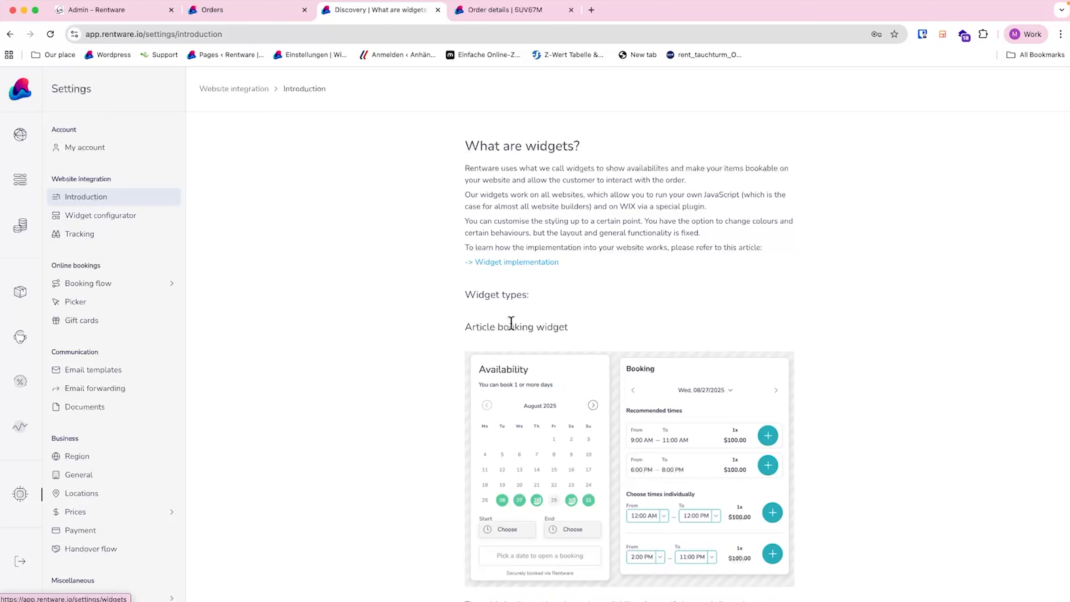
scroll(512, 429, down, 20)
scroll(512, 428, down, 5)
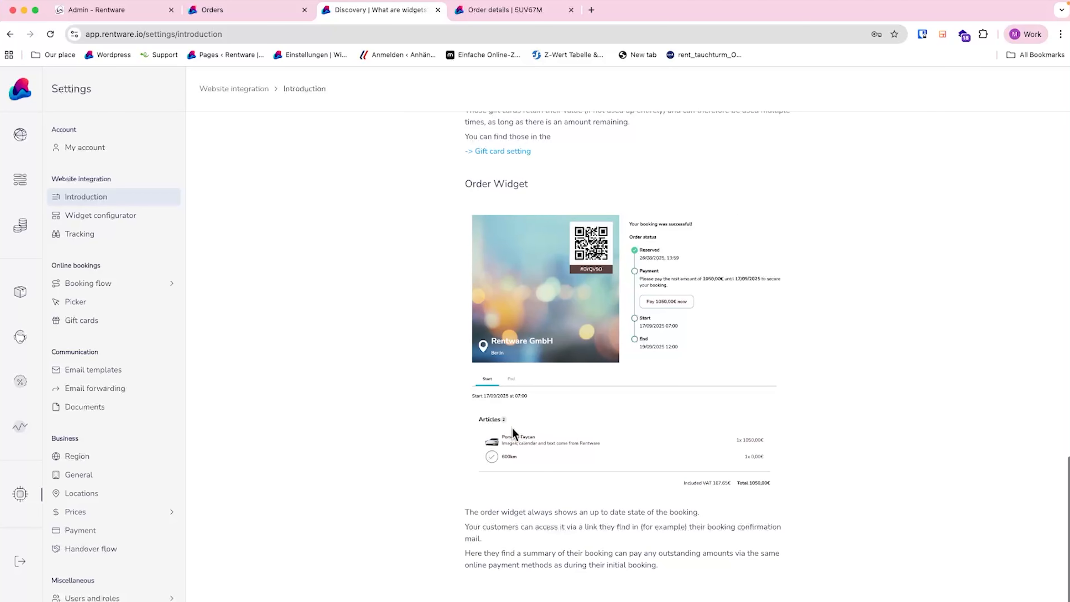
- Open the website widget configurator and choose the Group Search widget type for showing multiple articles
scroll(513, 429, up, 20)
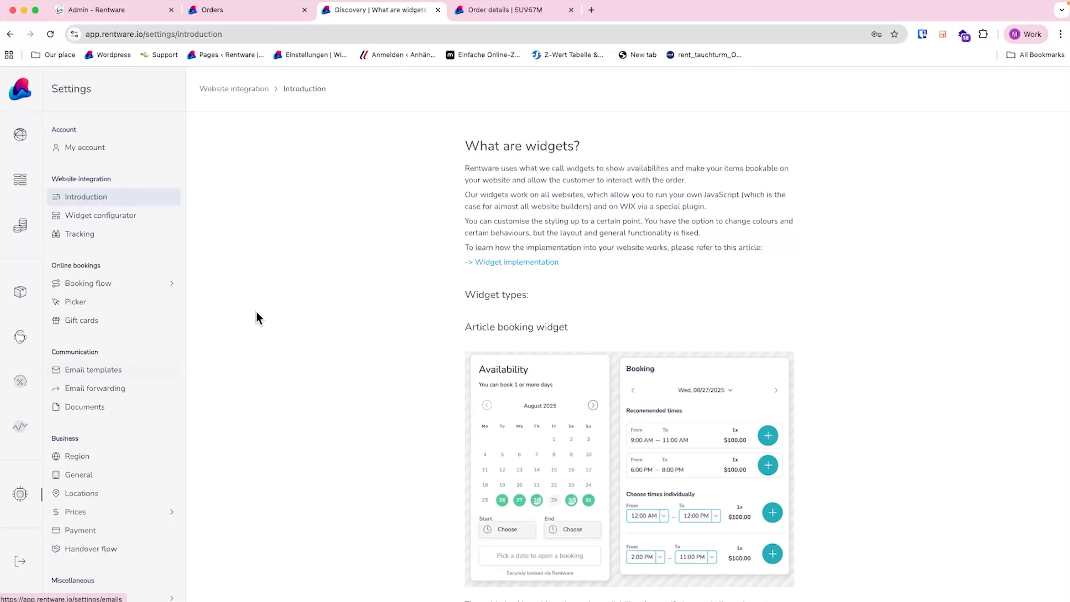
click(113, 224)
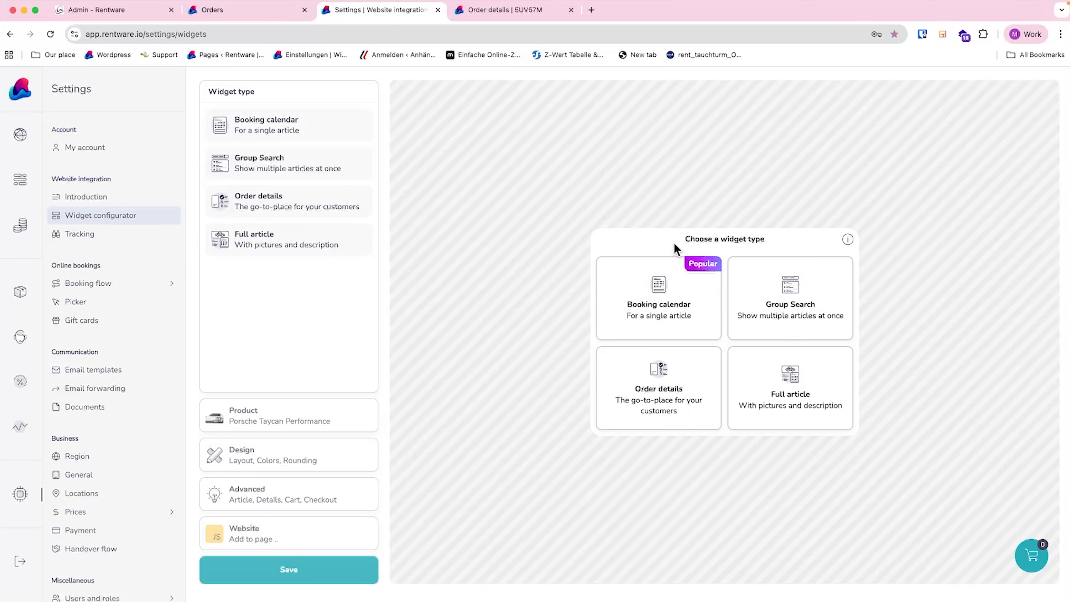
click(767, 309)
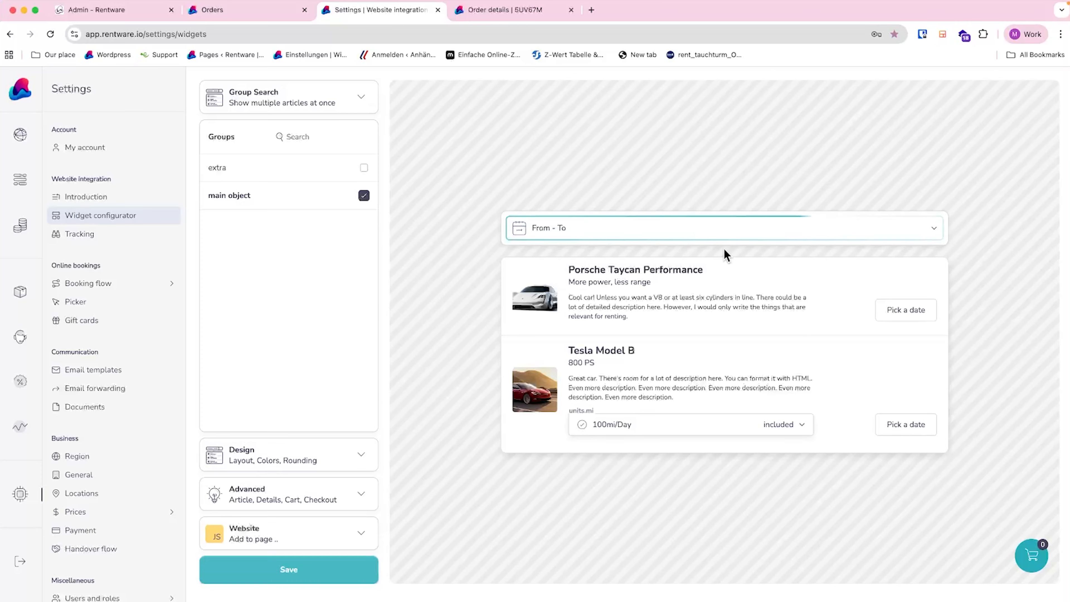
- In the Group Search preview, choose a rental period from 12/22 at 1:00 PM to 12/25, leaving the end time open
click(726, 235)
click(529, 387)
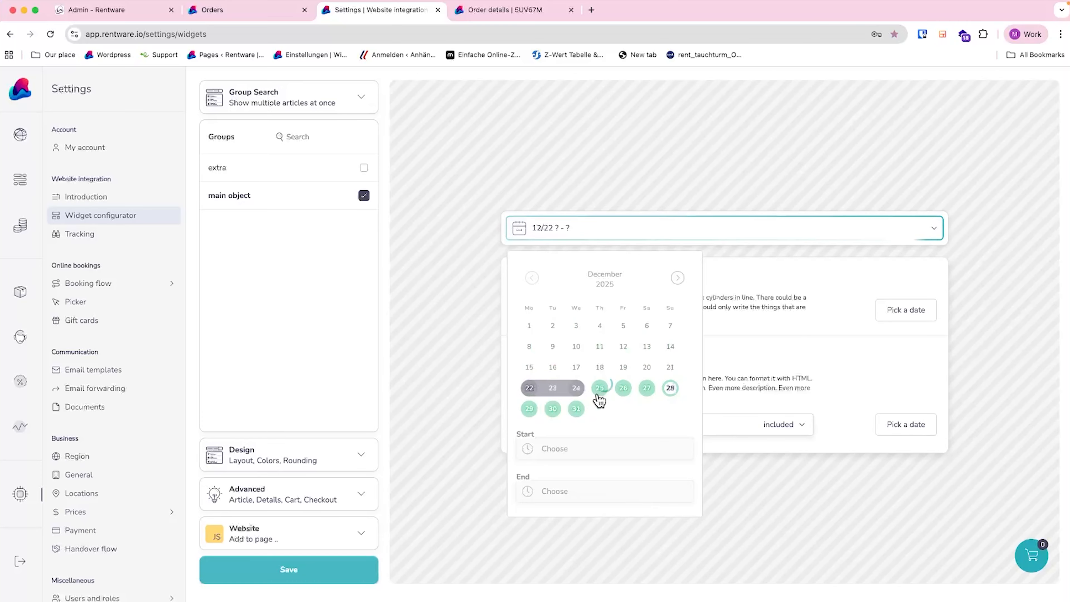
click(598, 394)
click(599, 451)
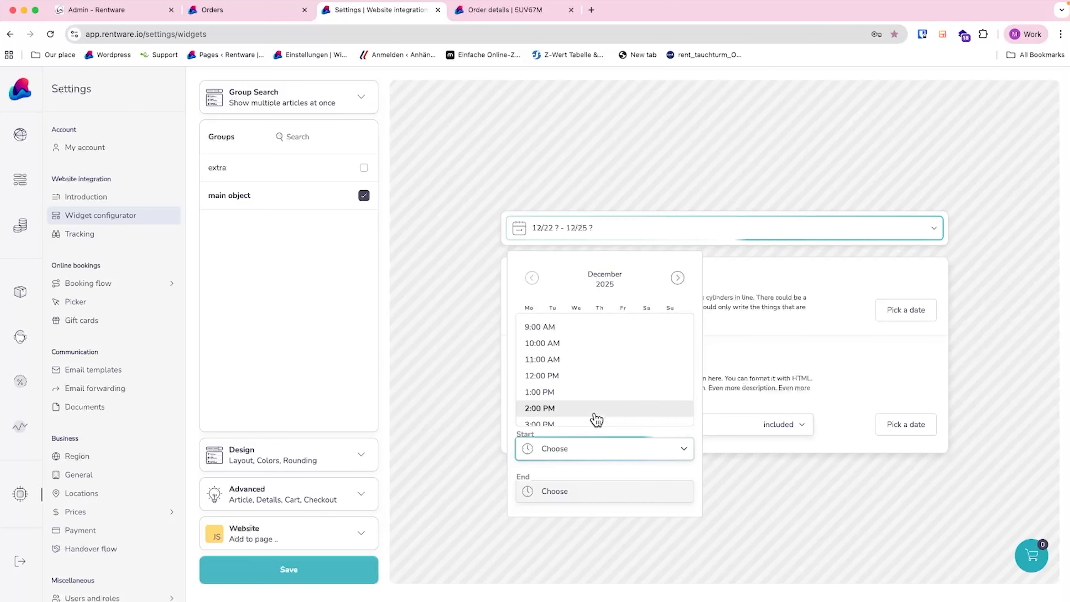
click(590, 391)
click(786, 360)
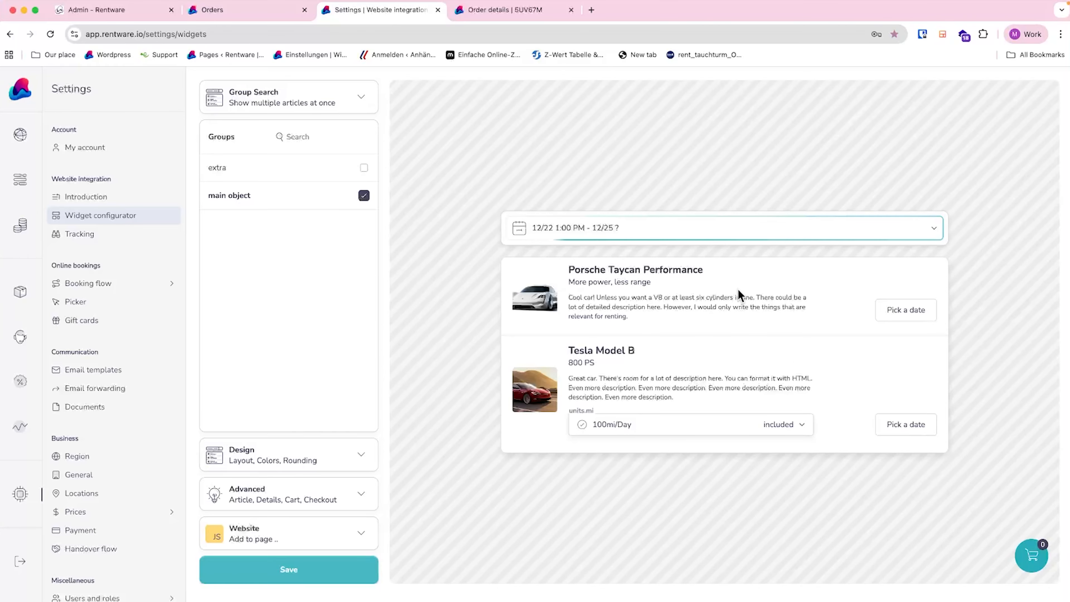
- Preview the single-article Booking calendar widget type and return to Group Search
click(330, 111)
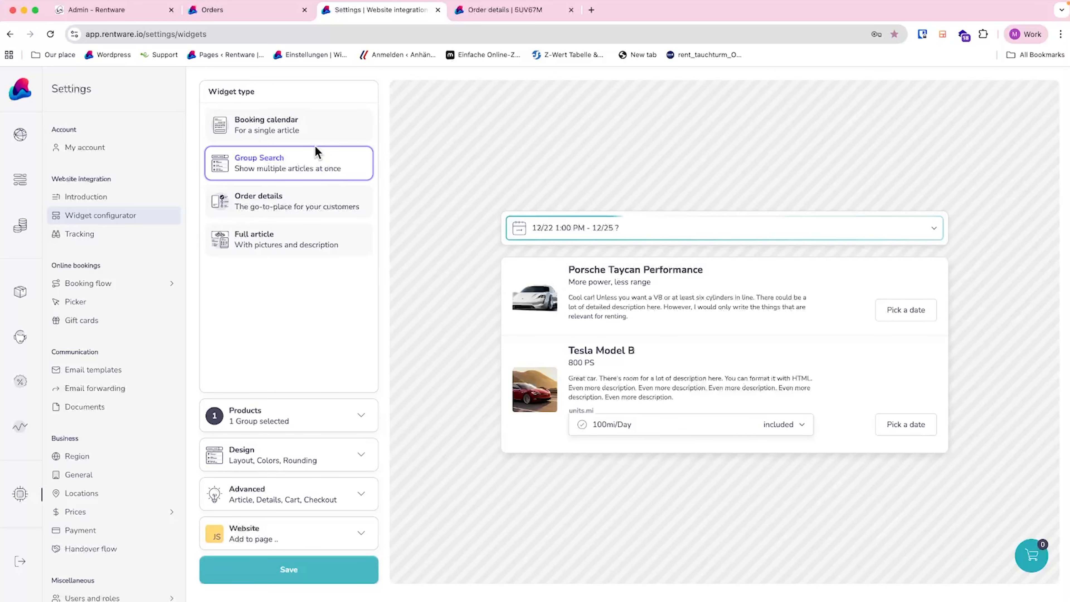
click(330, 136)
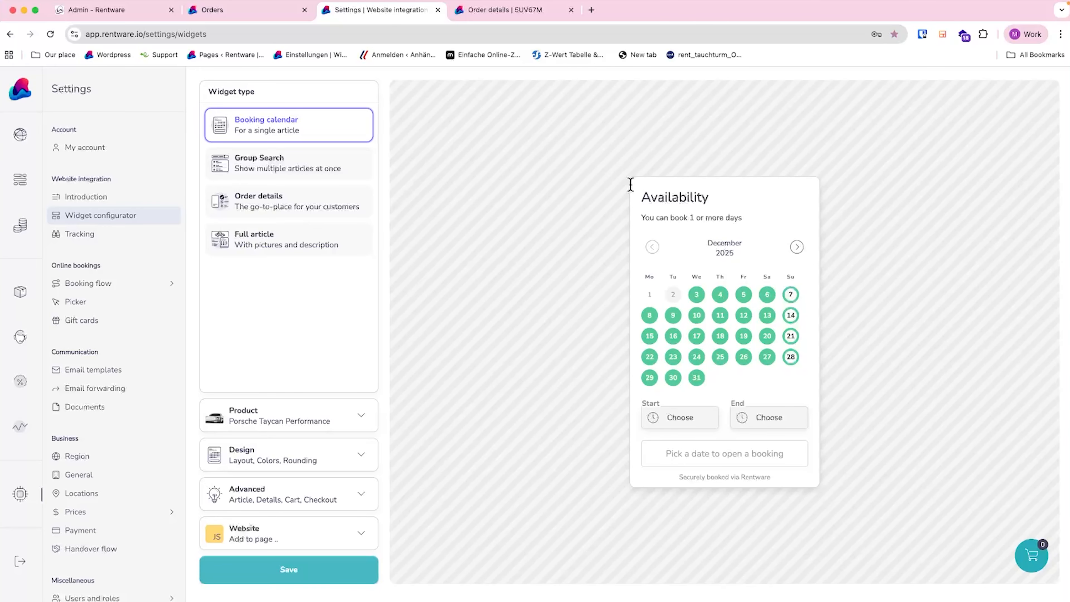
click(346, 173)
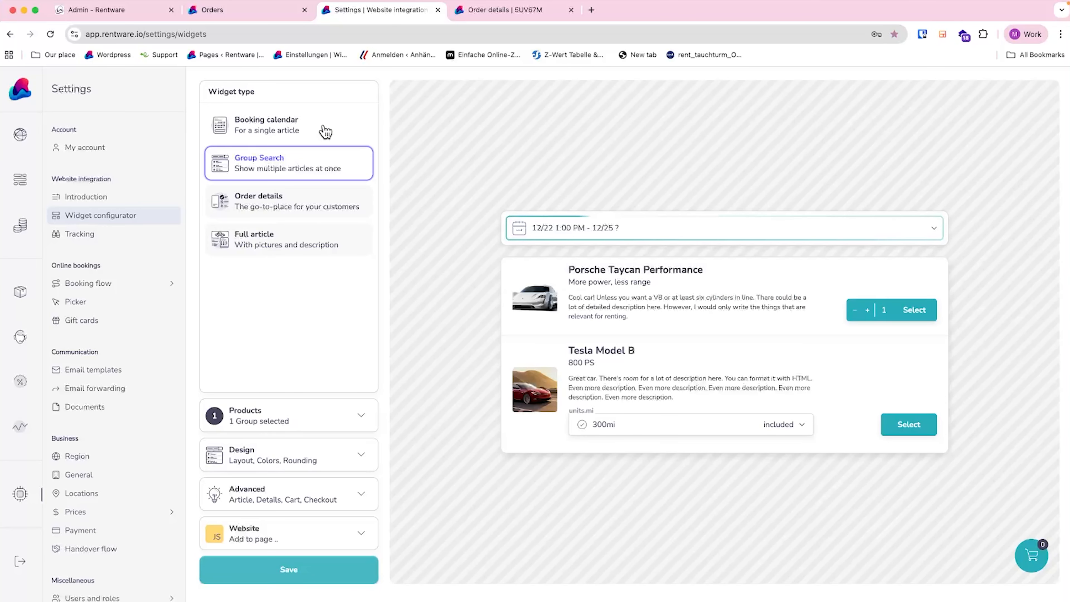
- Review the Group Search widget's design options, covering its layouts, styling and location parameters
click(312, 466)
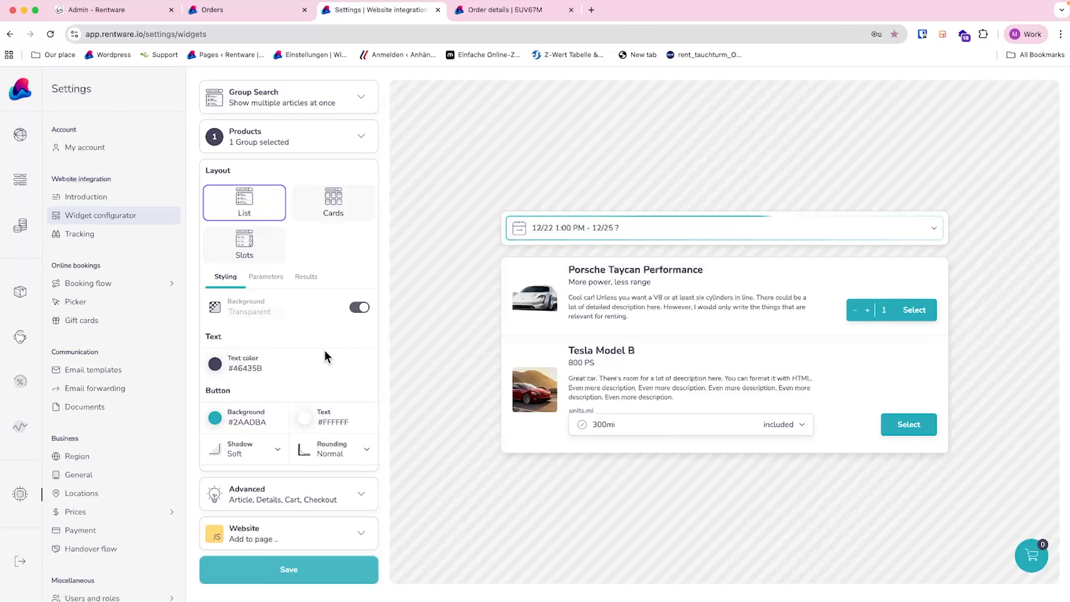
click(261, 280)
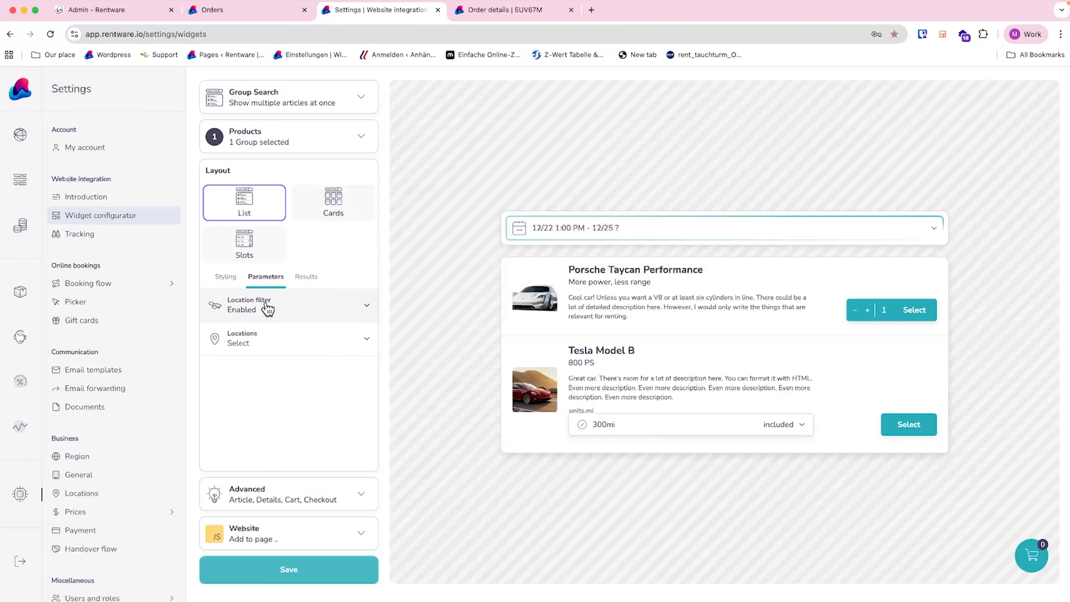
click(241, 282)
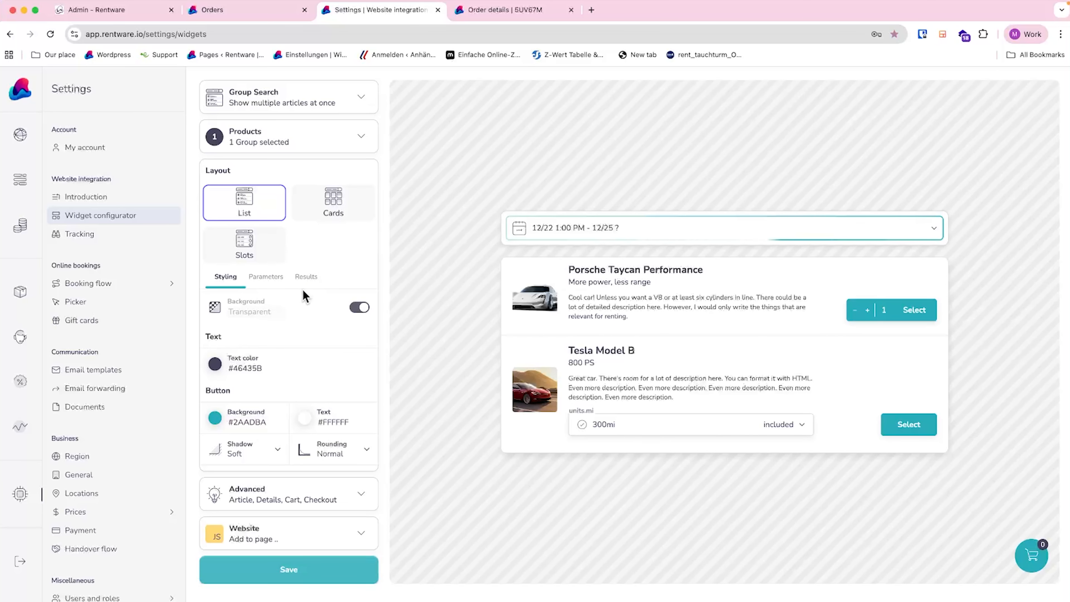
- Review the widget's advanced general and cart options, including cart expiry time, position, icon and button colors
click(307, 504)
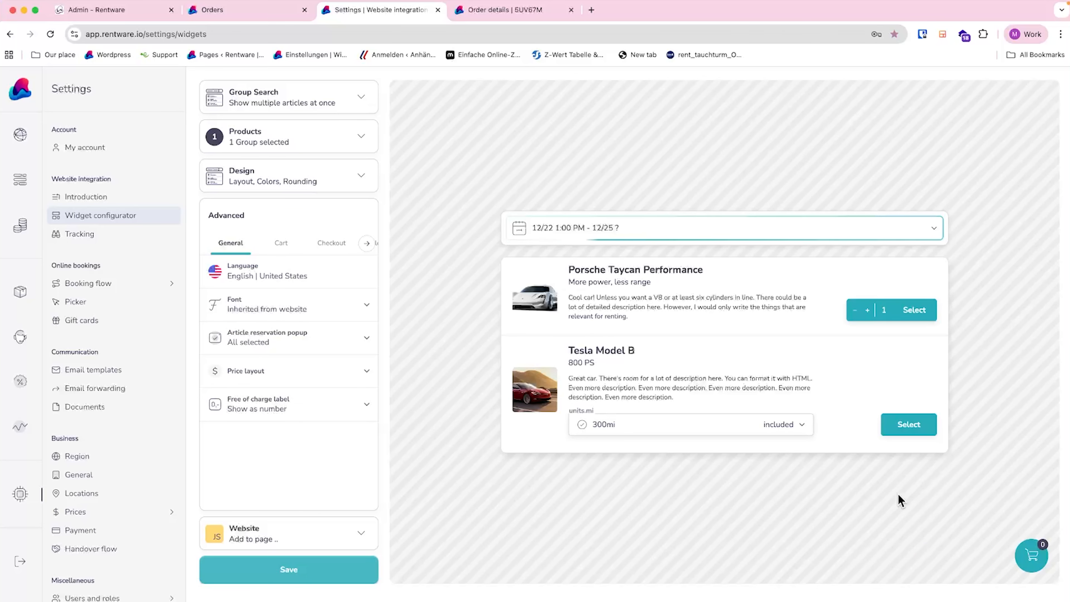
click(289, 249)
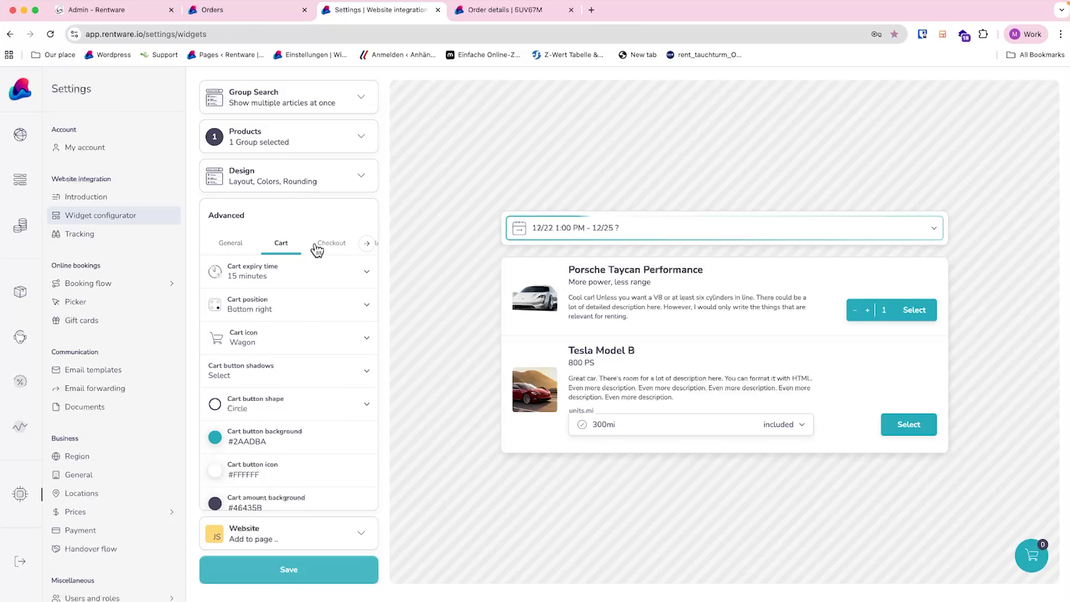
scroll(335, 419, down, 2)
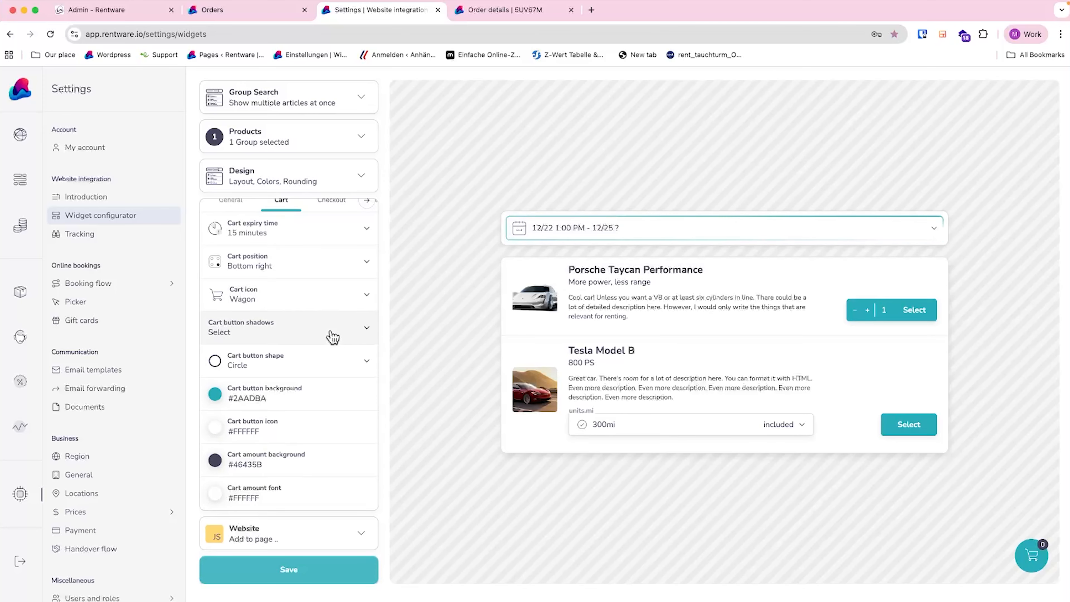
scroll(330, 335, up, 2)
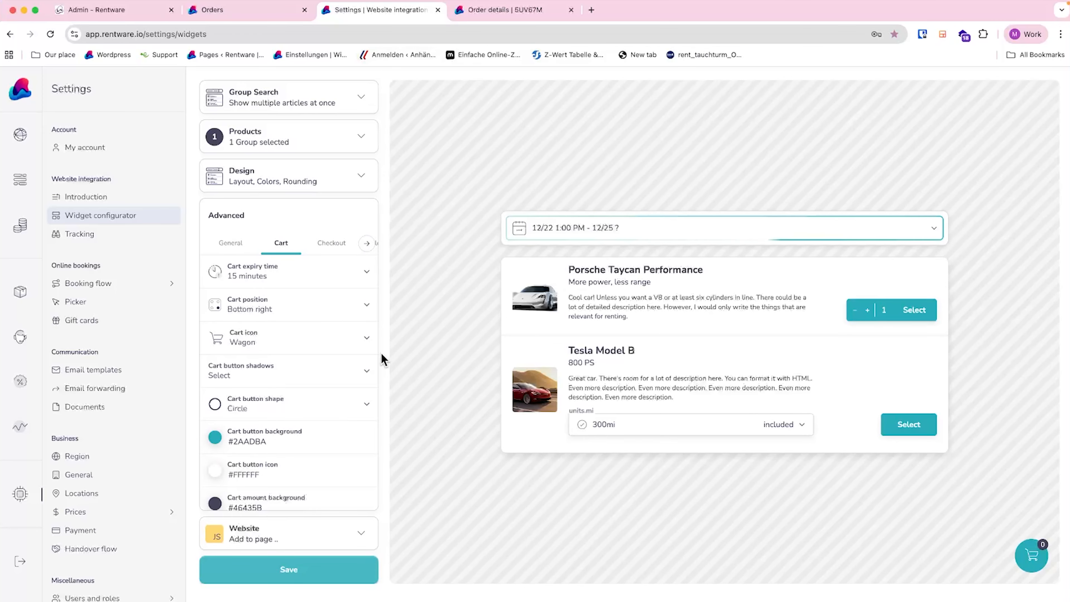
- Review the JavaScript embedding instructions and both code snippets for adding the widget to a website
click(328, 538)
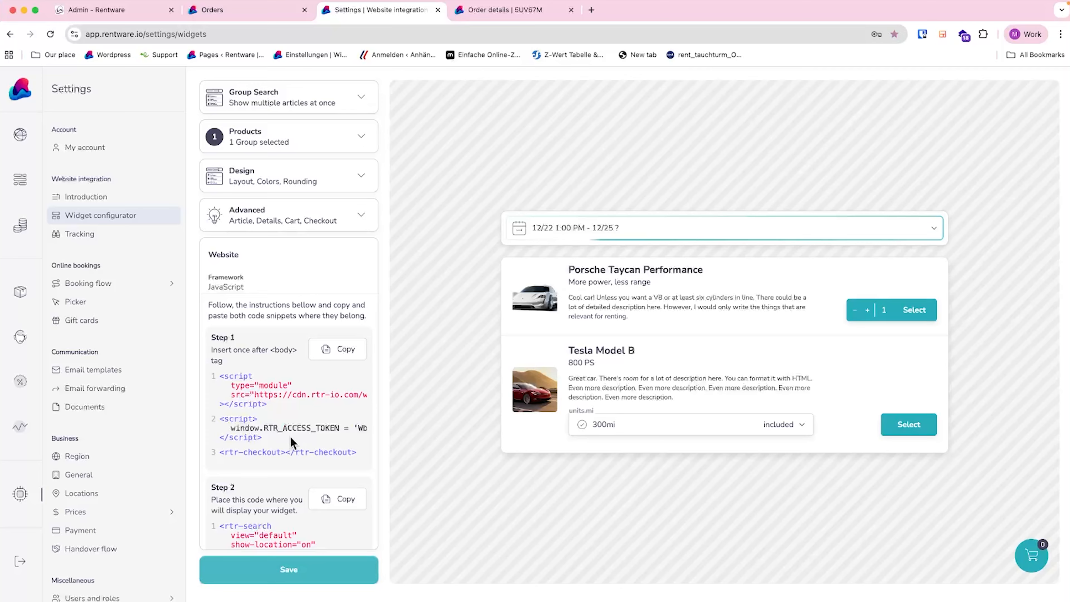
scroll(293, 438, down, 1)
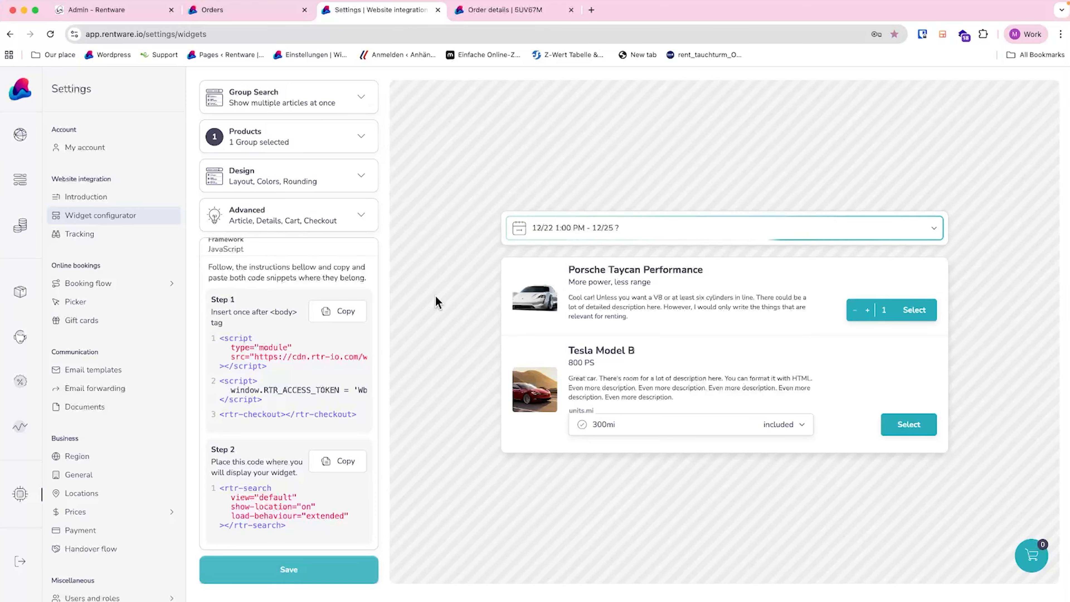
scroll(317, 270, up, 2)
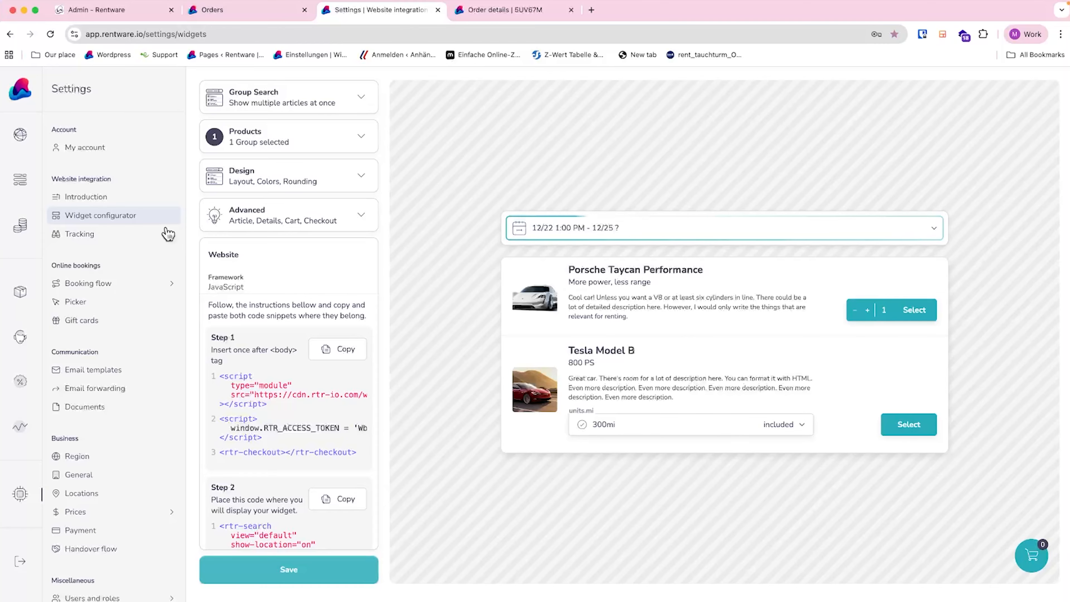
- Look over the conversion tracking settings and the checkout steps of the online booking flow
click(135, 241)
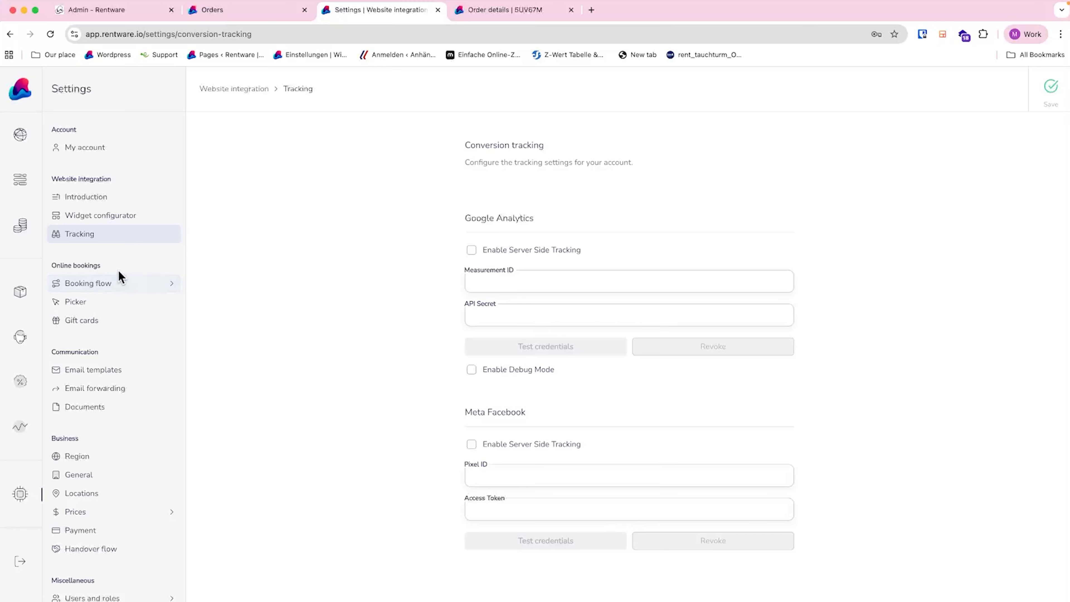
click(111, 289)
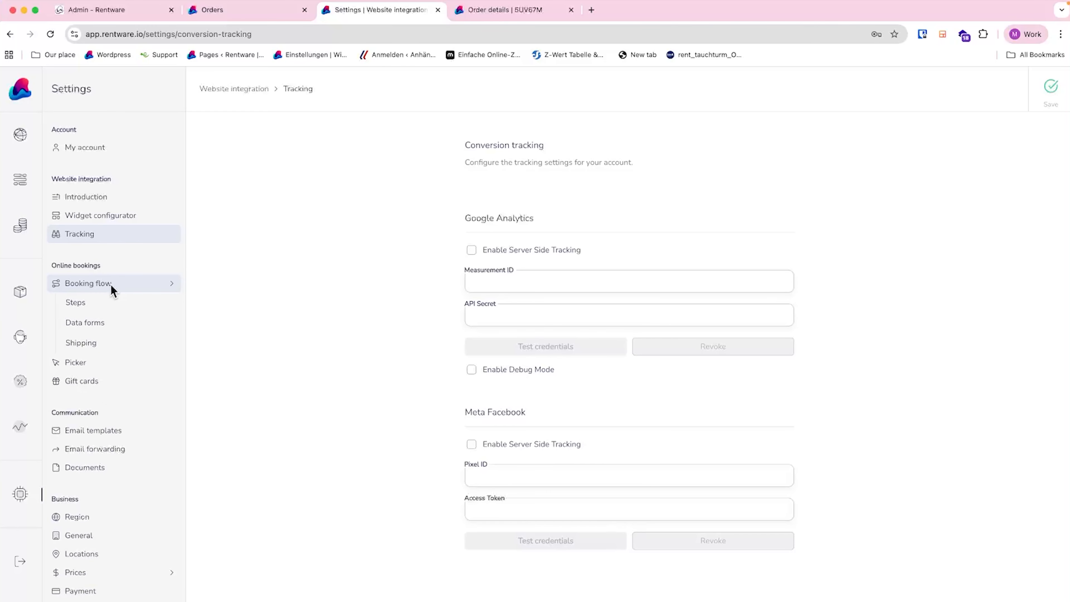
click(101, 305)
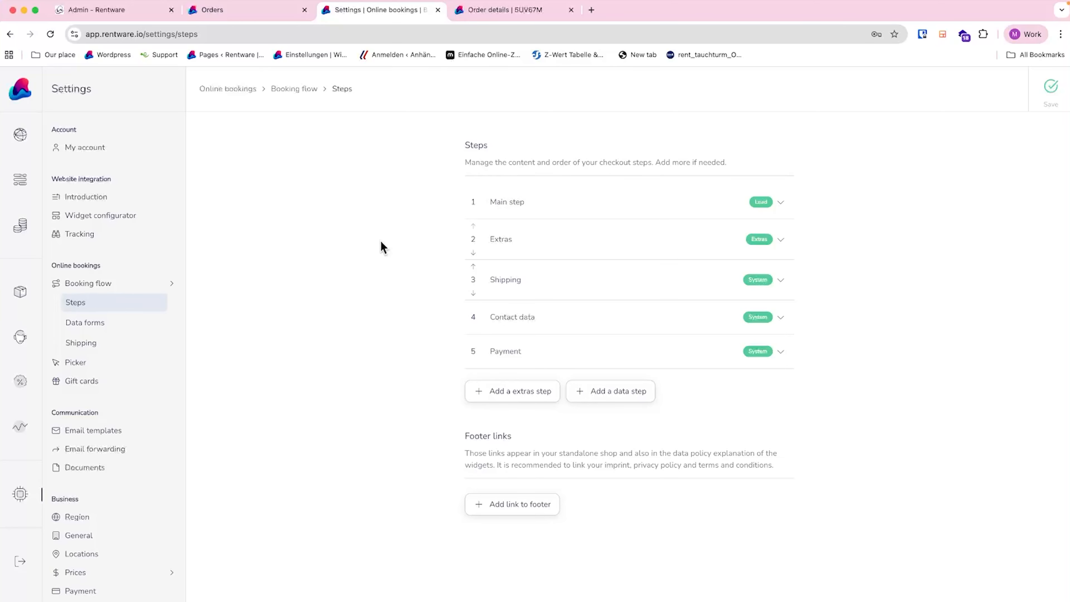
- Open the booking flow's data forms and check the field type options of the Driver's License Number form
click(99, 332)
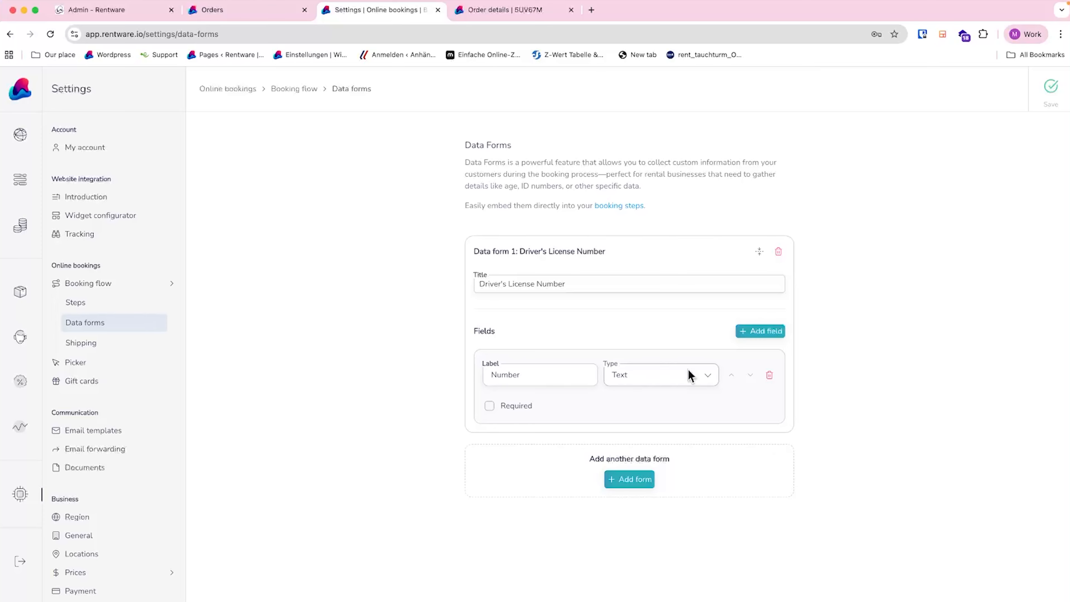
click(657, 383)
click(658, 382)
- Add a data step to the booking flow's checkout steps and assign it the Driver's License Number data form
click(124, 304)
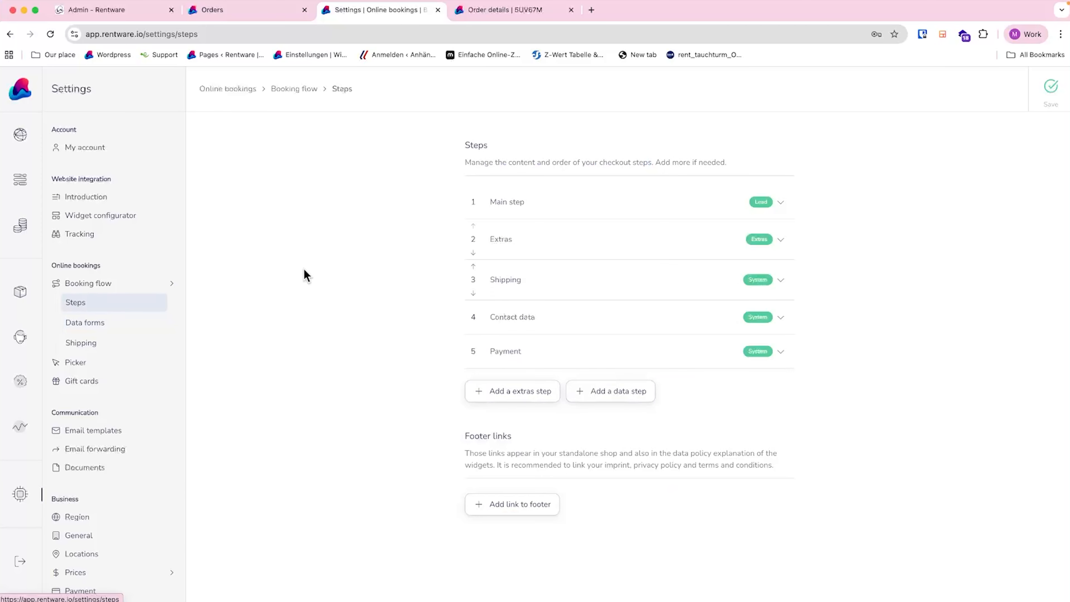
click(612, 397)
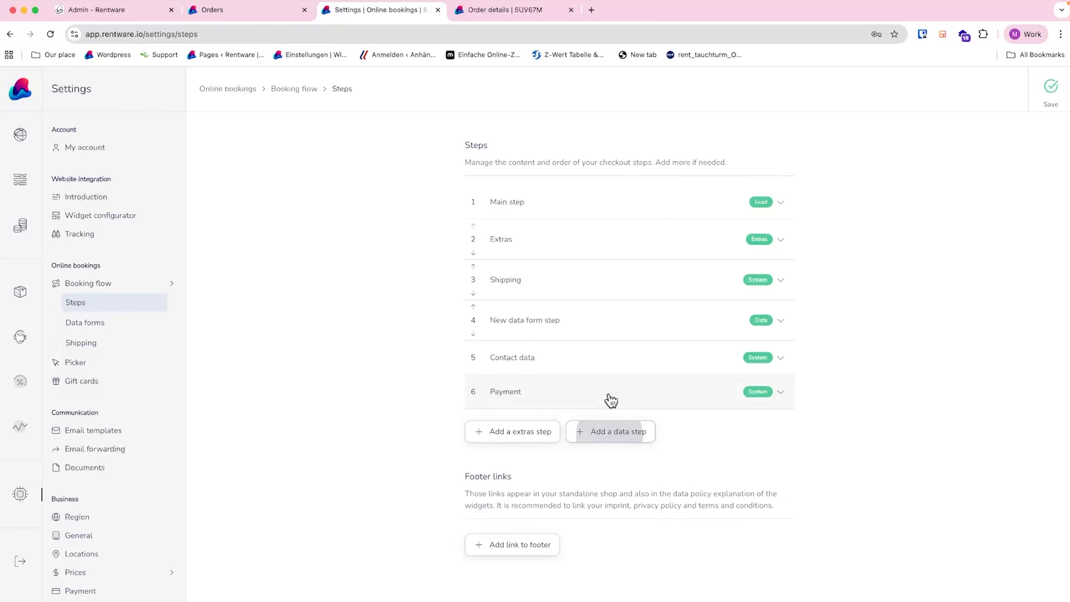
click(532, 325)
click(574, 430)
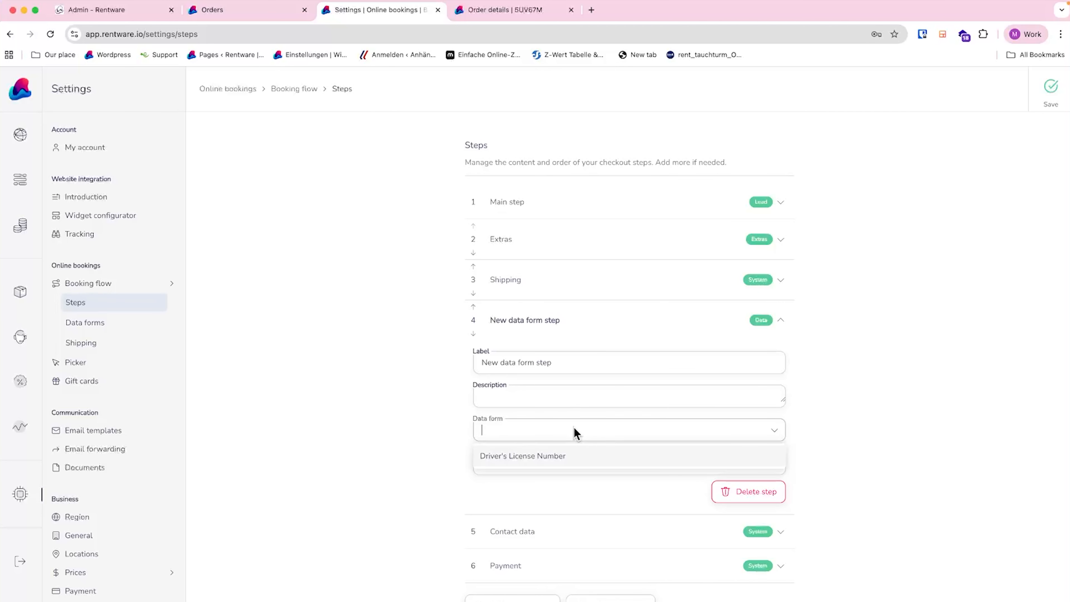
click(562, 460)
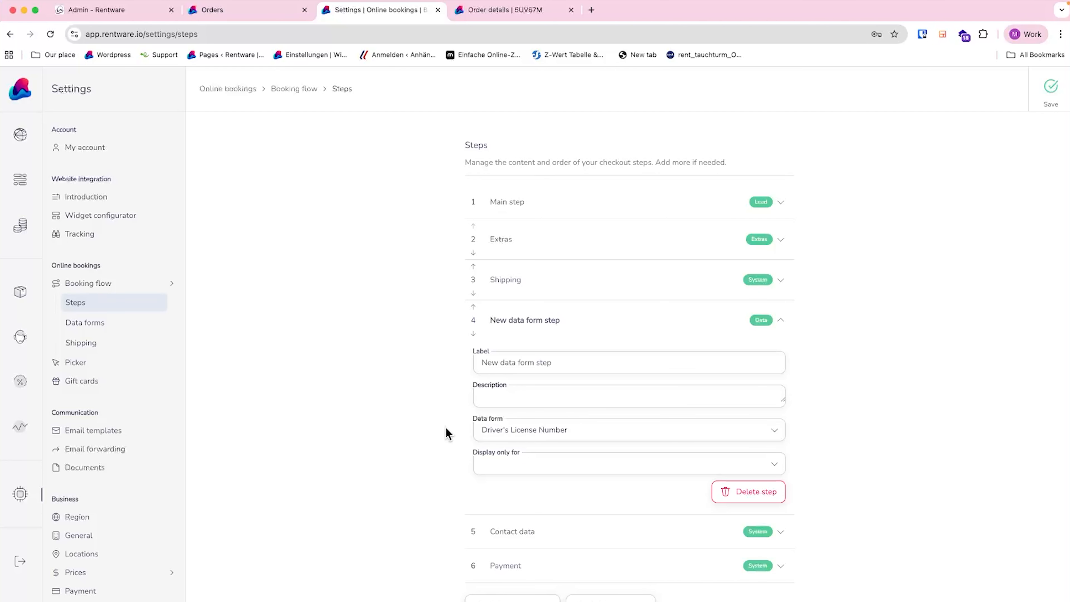
- Review the invoice and shipping address field requirements of the Contact data step, and reopen the new data form step
click(562, 531)
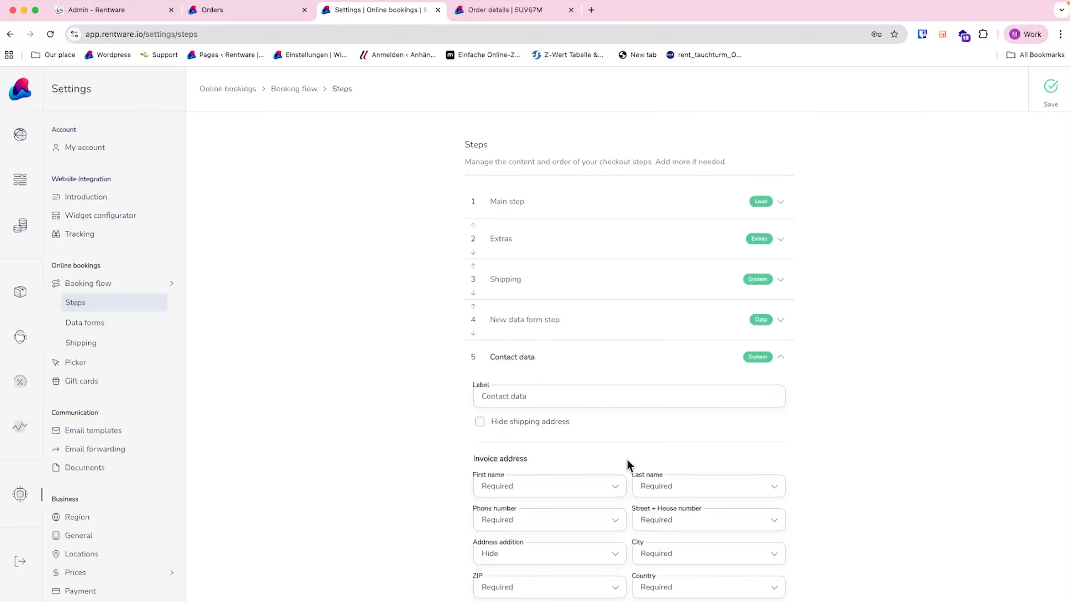
scroll(628, 465, down, 5)
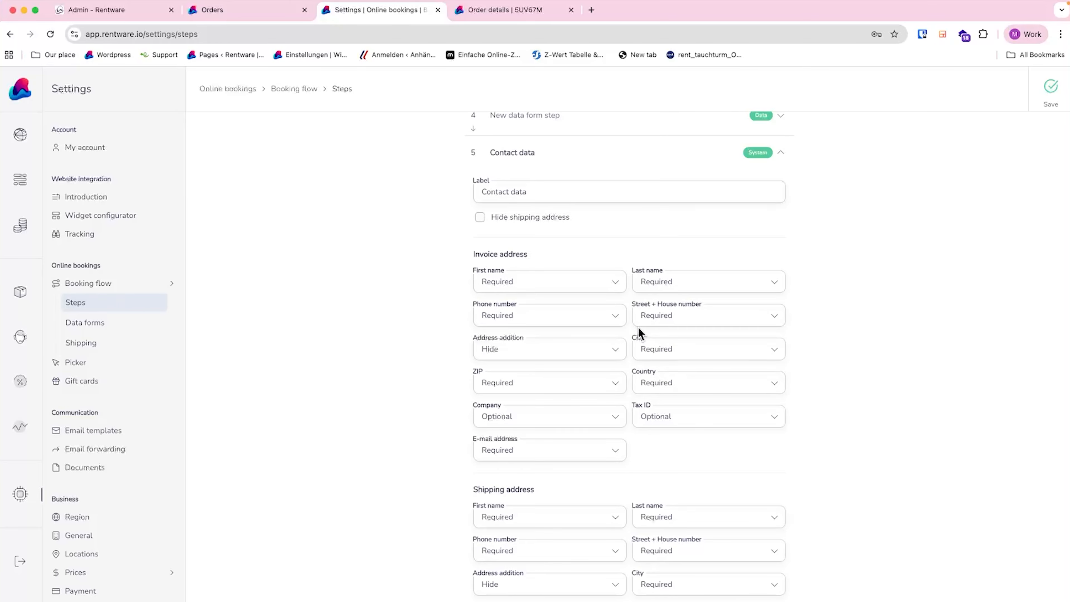
scroll(639, 331, down, 3)
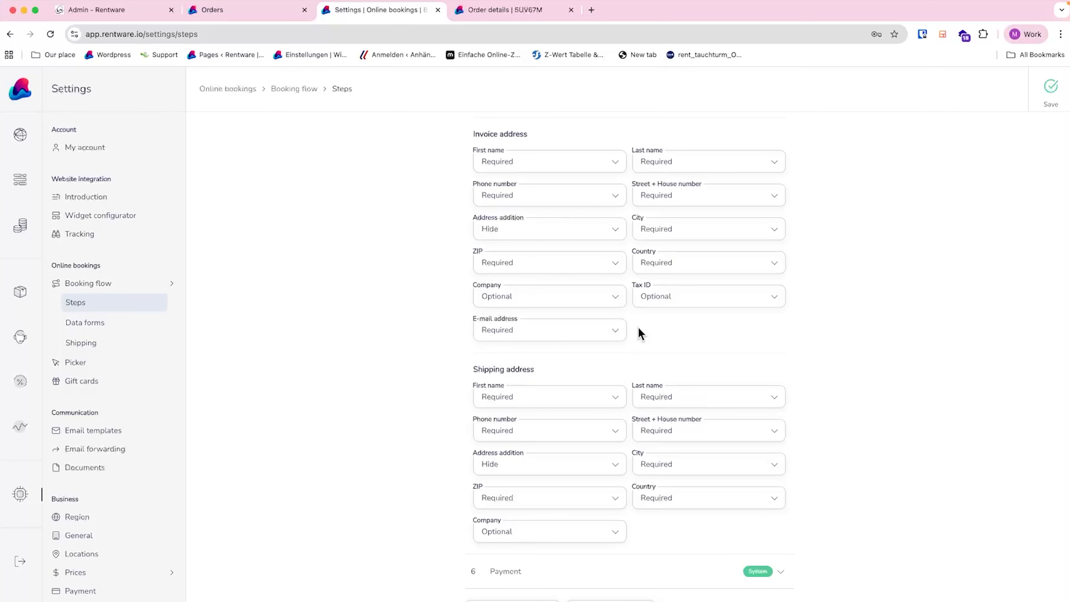
scroll(638, 328, up, 4)
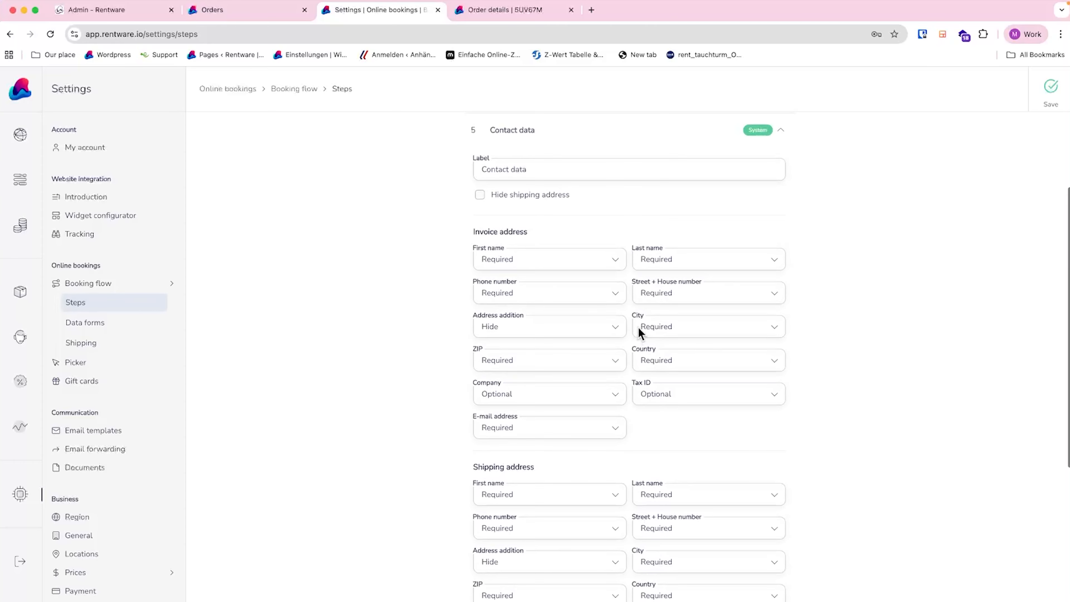
click(665, 218)
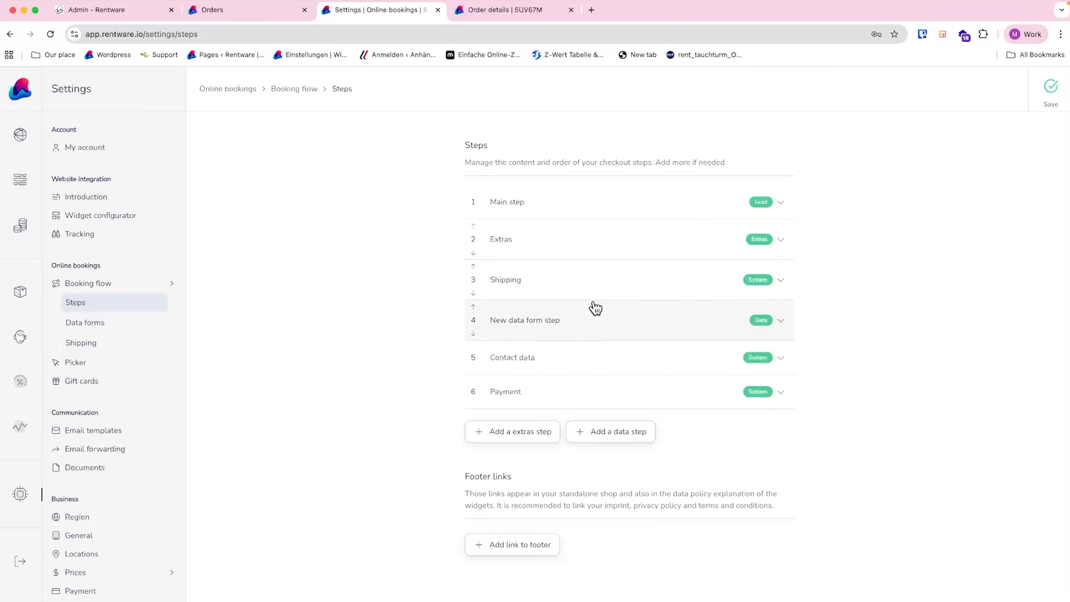
click(546, 328)
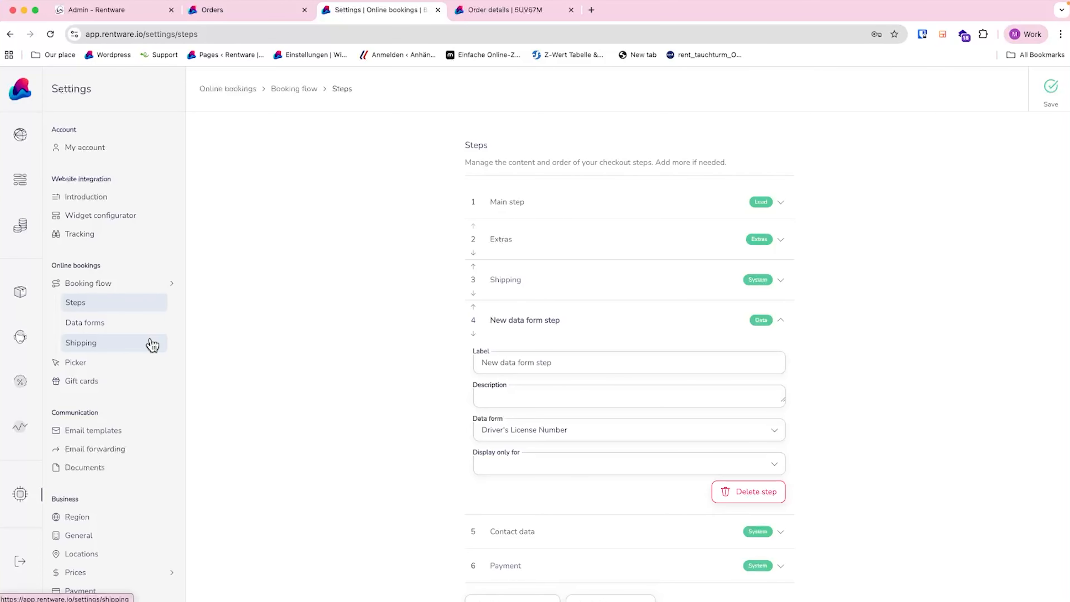
- Open the booking flow's shipping settings, discarding the unsaved step changes, and review the shipping and pick-up options
click(152, 345)
click(638, 106)
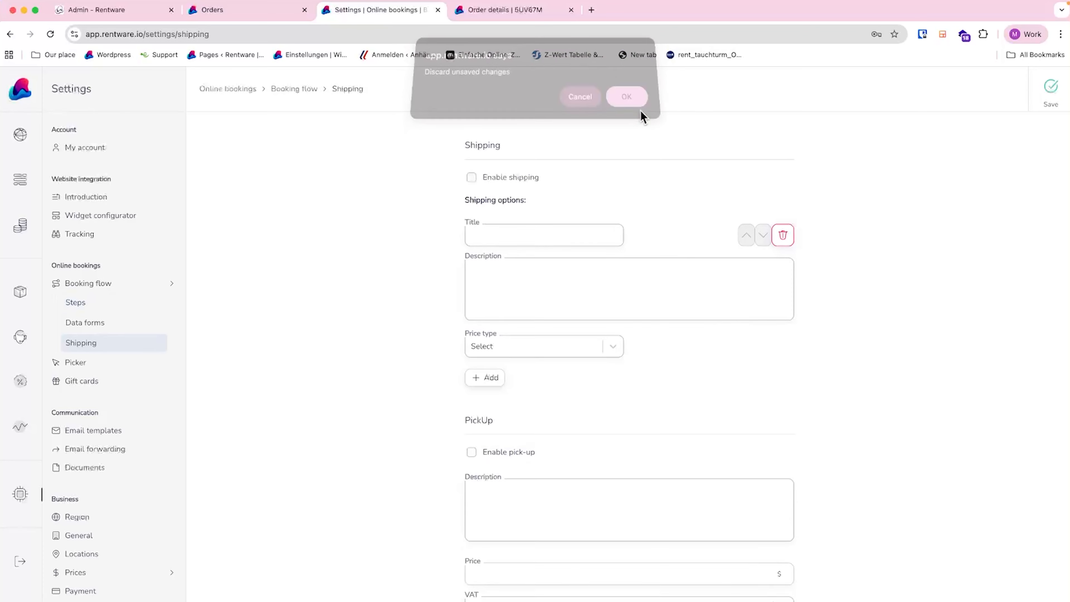
scroll(662, 380, down, 4)
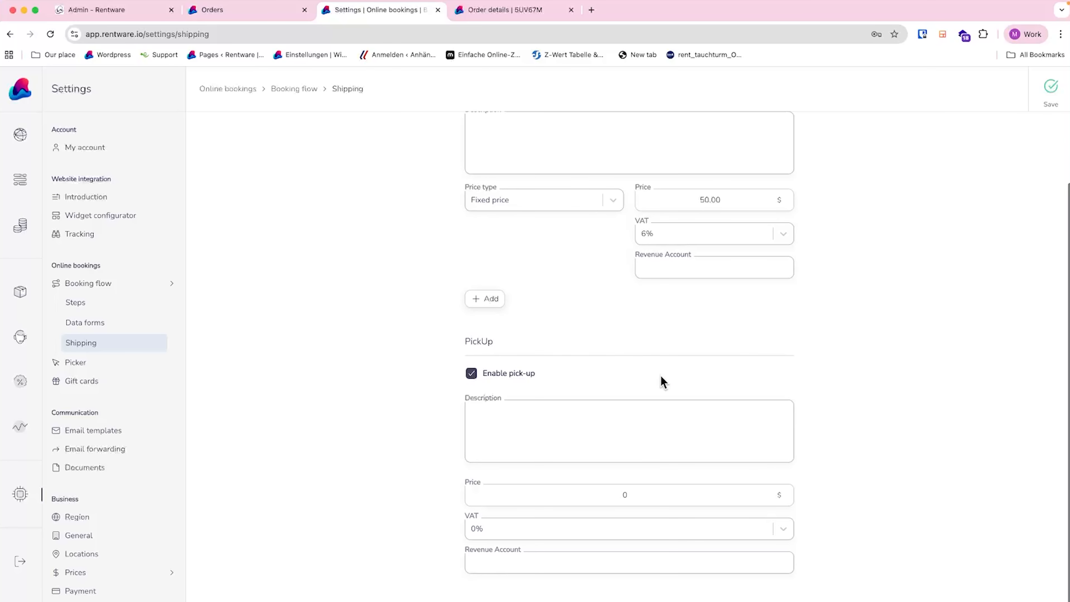
- Review the shipping and pick-up settings, including the price types available for the shipping option
scroll(661, 377, up, 4)
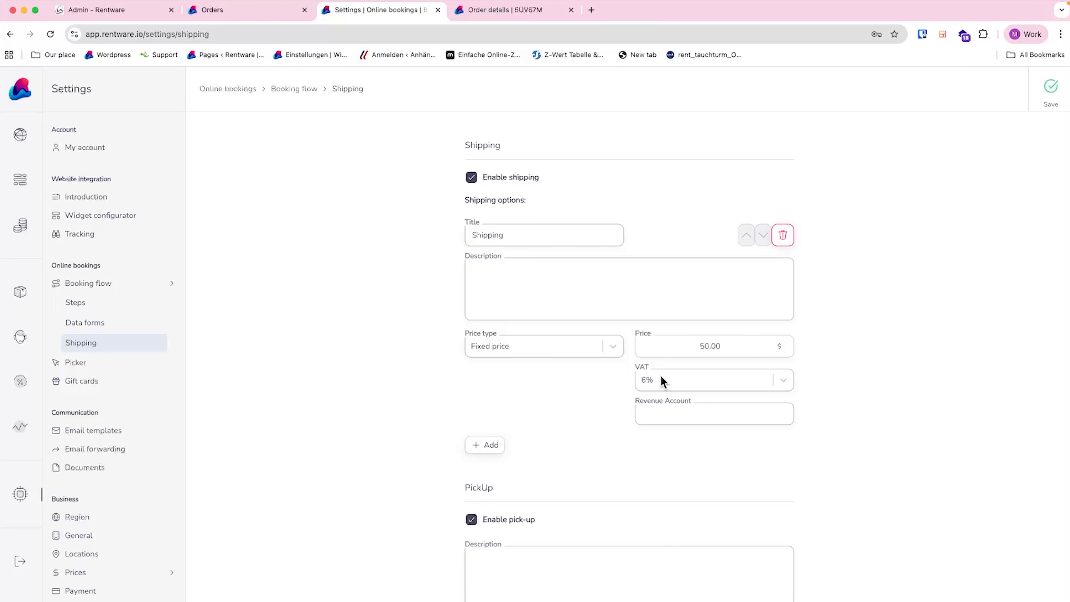
scroll(662, 444, down, 4)
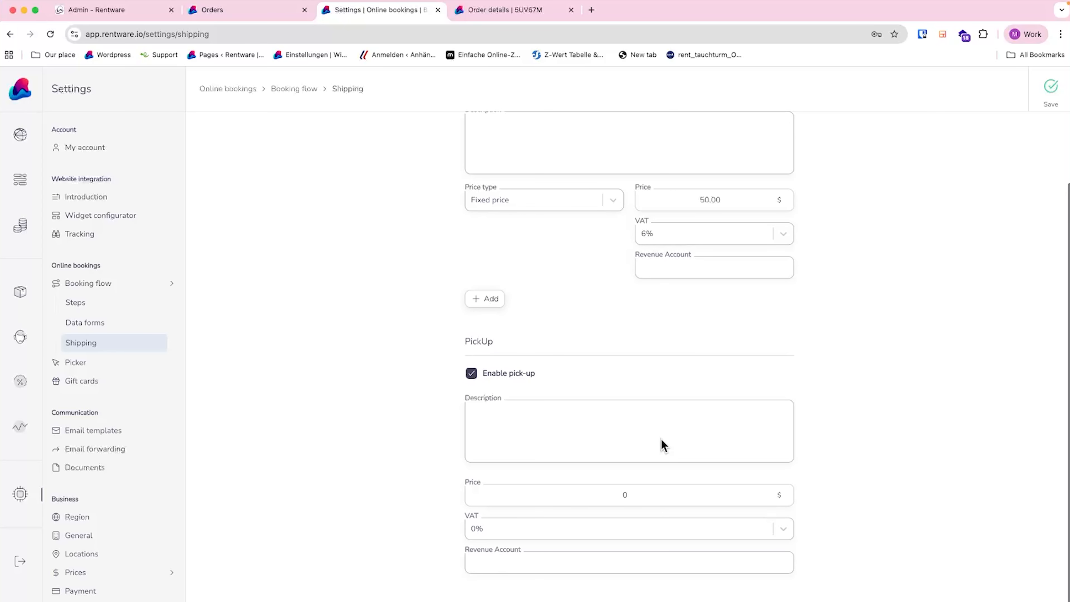
scroll(661, 439, up, 3)
click(600, 314)
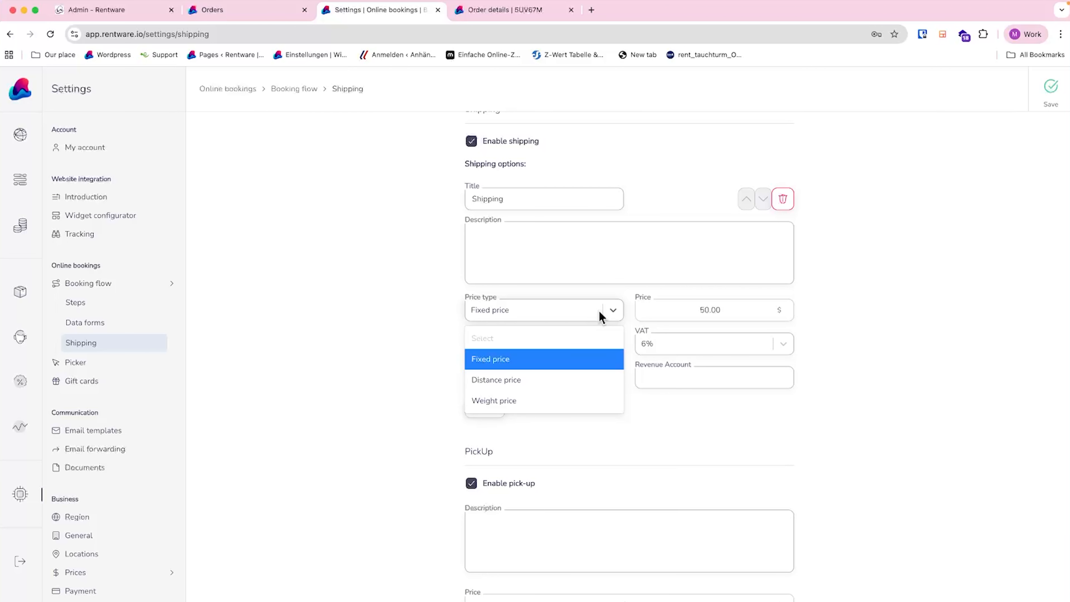
click(600, 315)
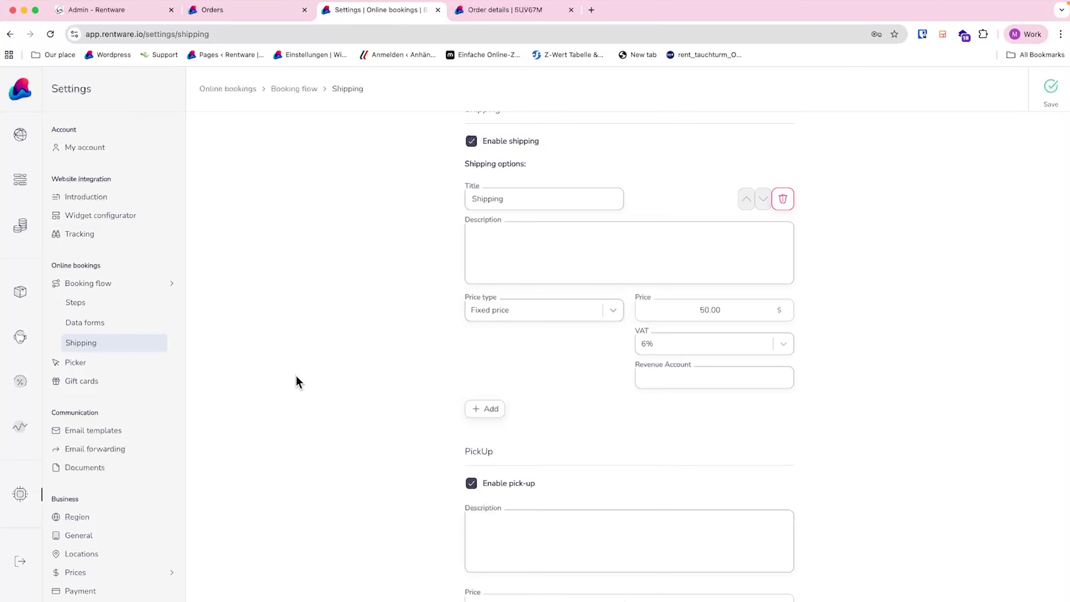
scroll(367, 470, down, 1)
scroll(367, 471, down, 2)
scroll(373, 454, up, 4)
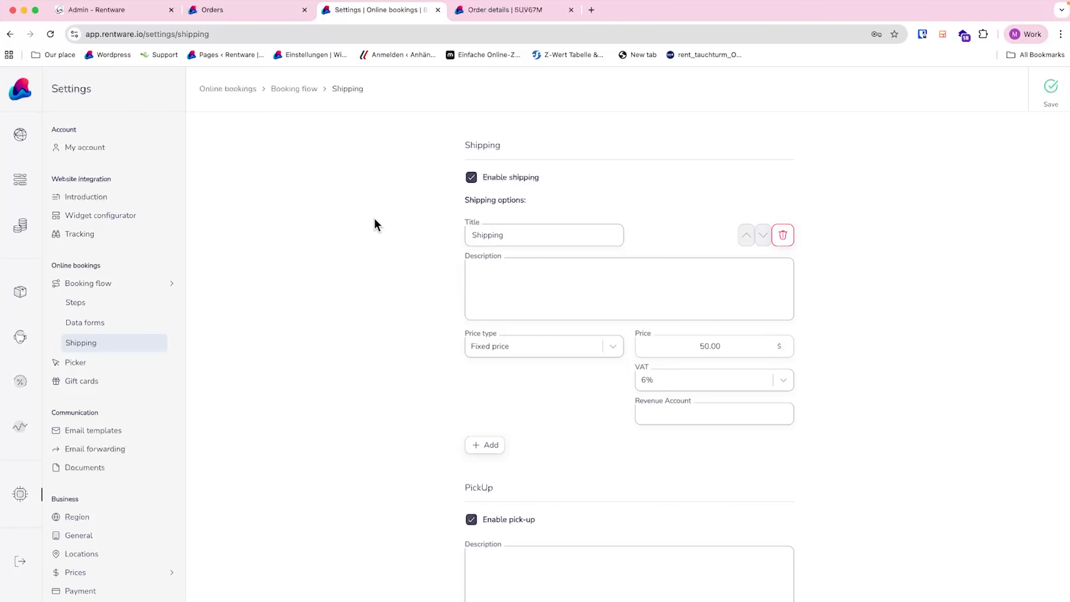
- Open the Picker settings and review the time picker, date picker and search filter options
click(92, 365)
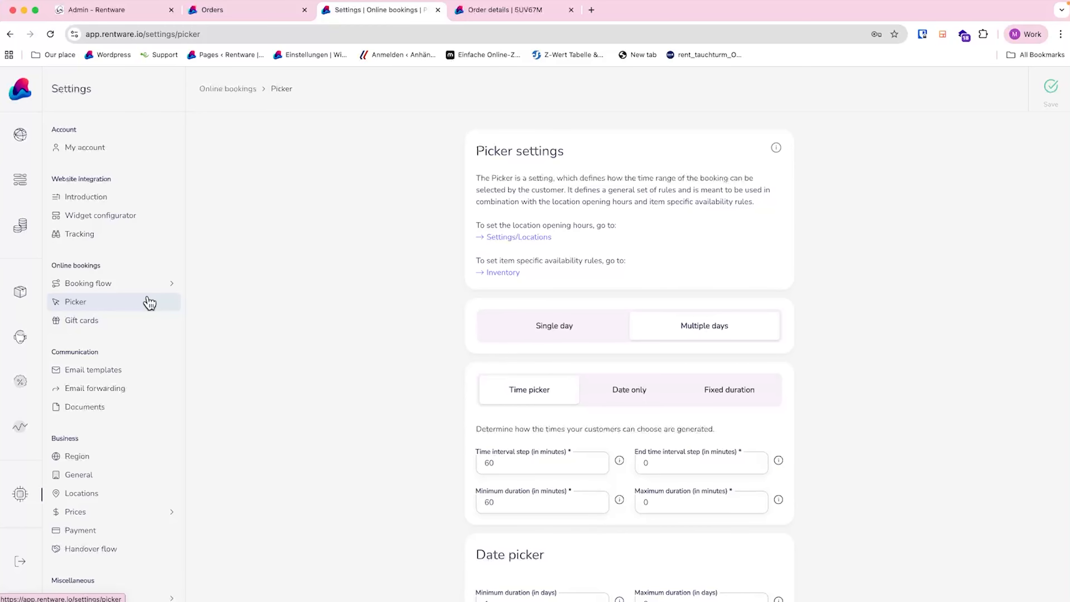
scroll(323, 401, down, 3)
scroll(323, 400, up, 2)
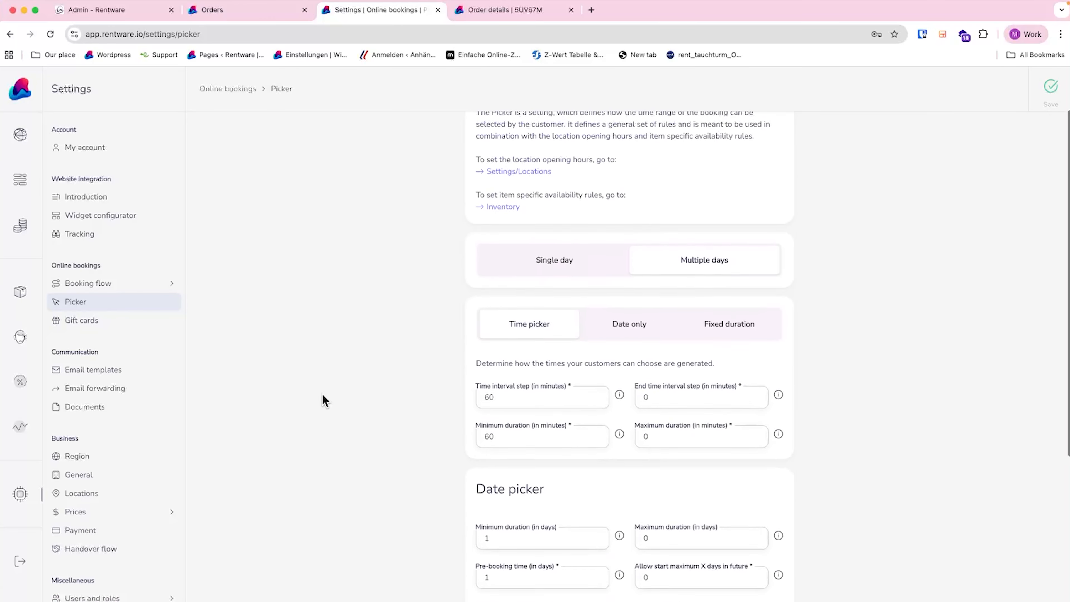
scroll(324, 401, up, 1)
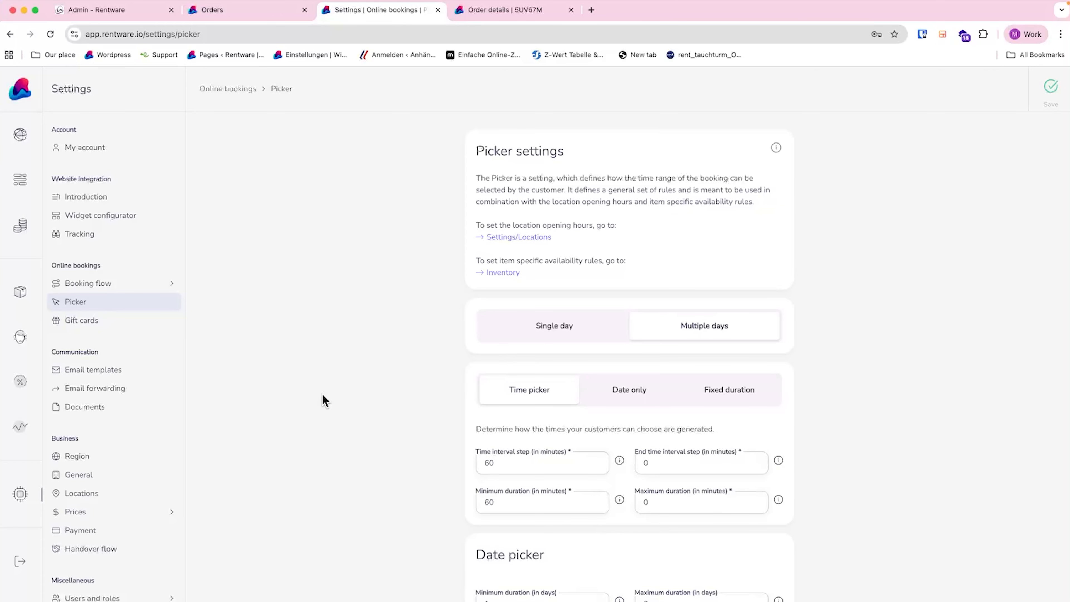
scroll(355, 460, down, 2)
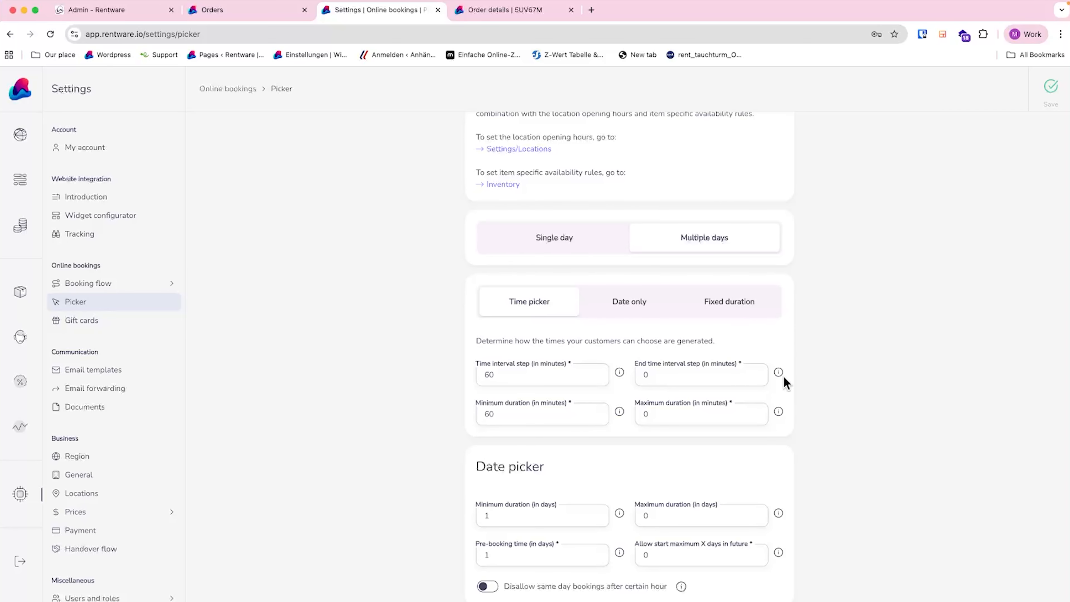
scroll(784, 377, down, 3)
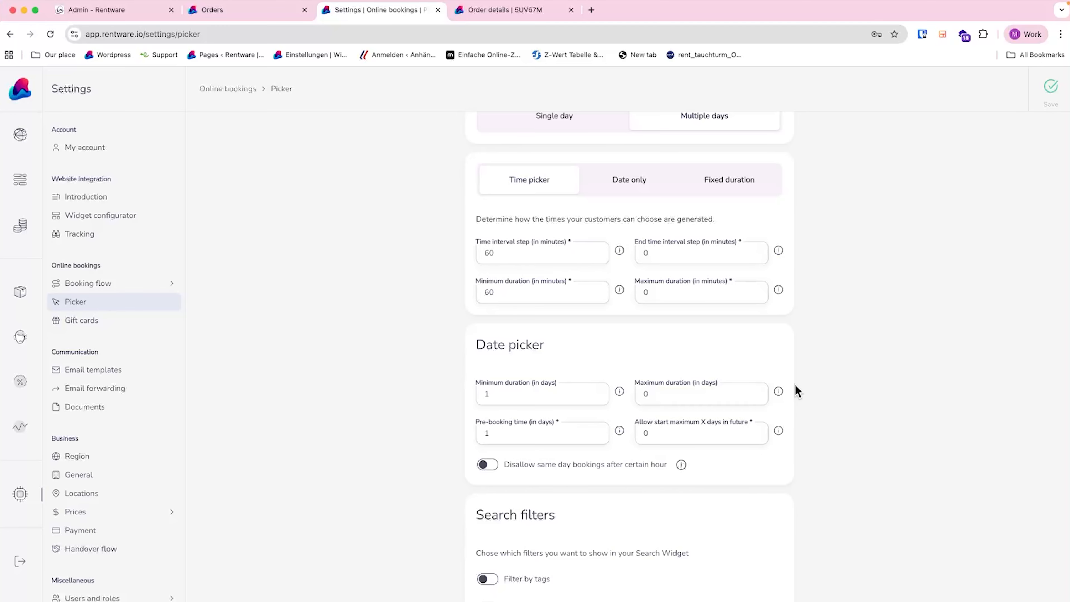
scroll(796, 390, down, 2)
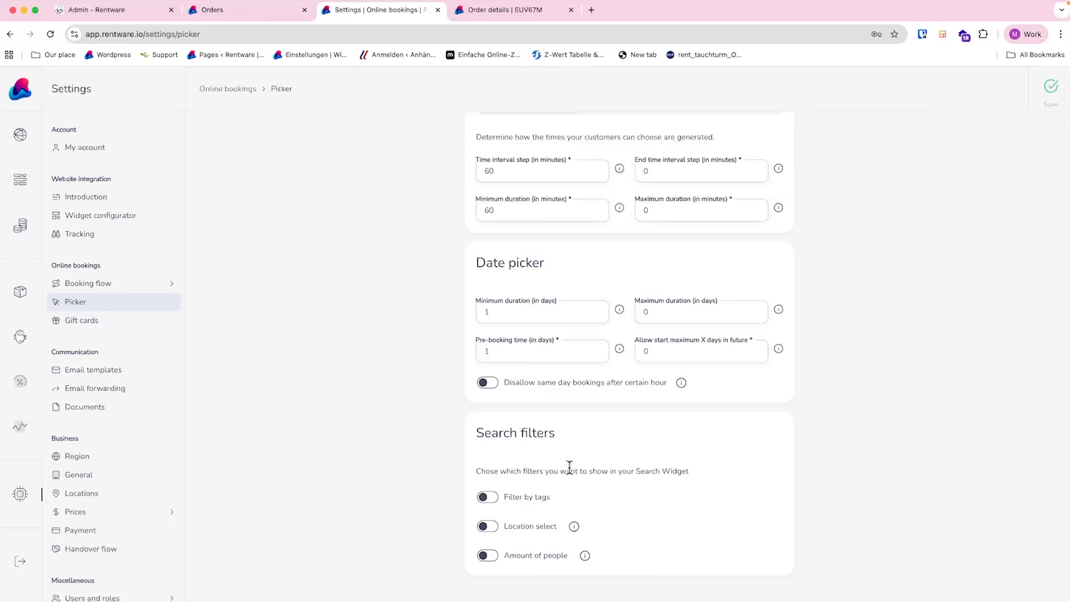
- Open the gift card settings and review the configuration fields, PDF design and code snippet
click(129, 329)
scroll(335, 258, up, 4)
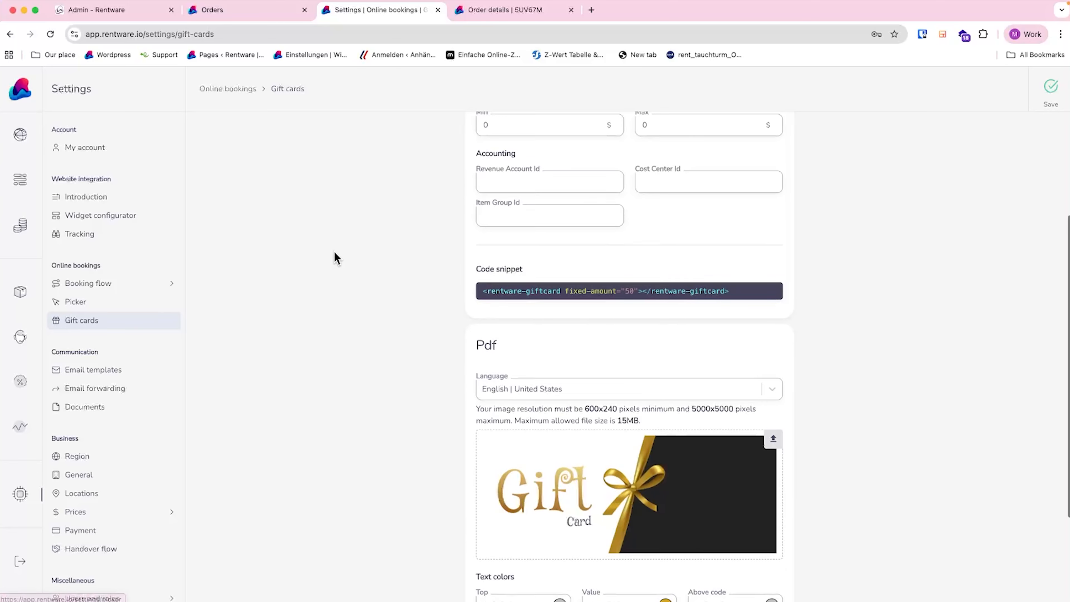
scroll(335, 259, up, 3)
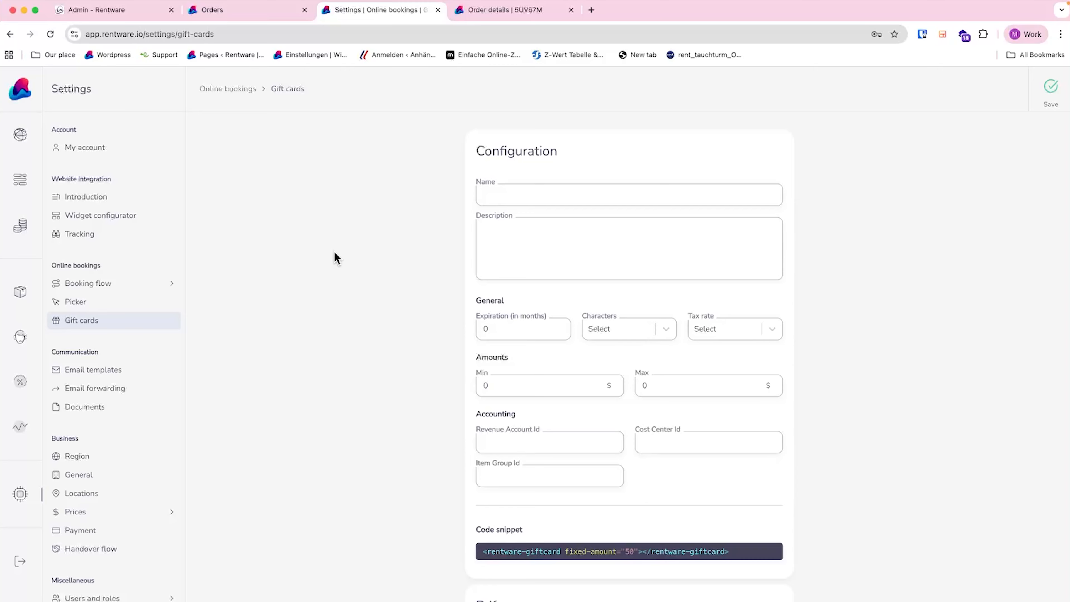
triple_click(490, 553)
click(760, 553)
scroll(741, 562, down, 1)
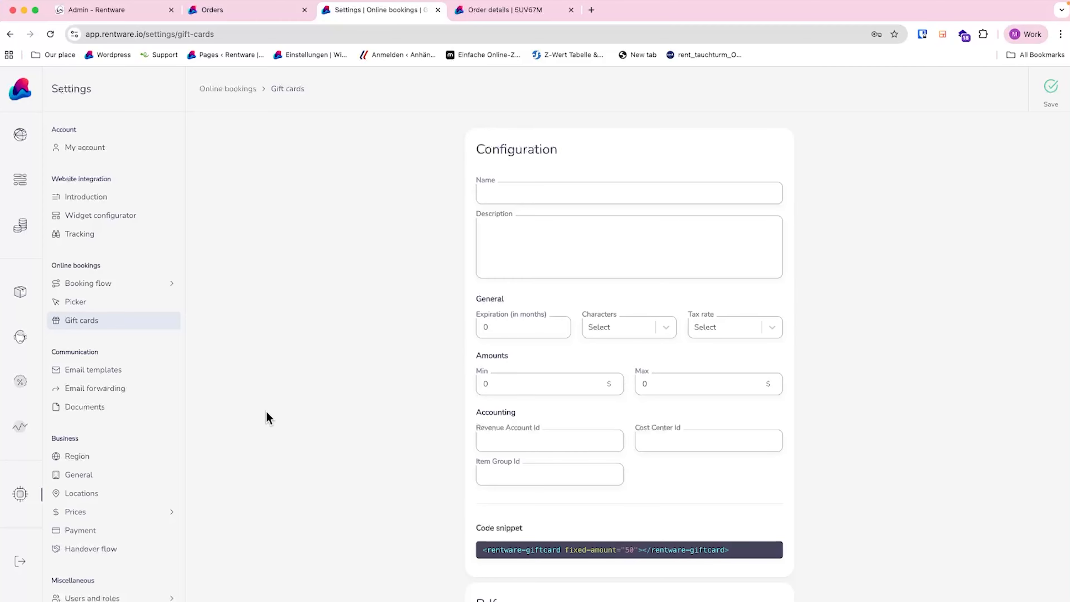
- Open the email templates and review the Confirmation E-mail's banner, attachment and sending options
scroll(147, 426, down, 3)
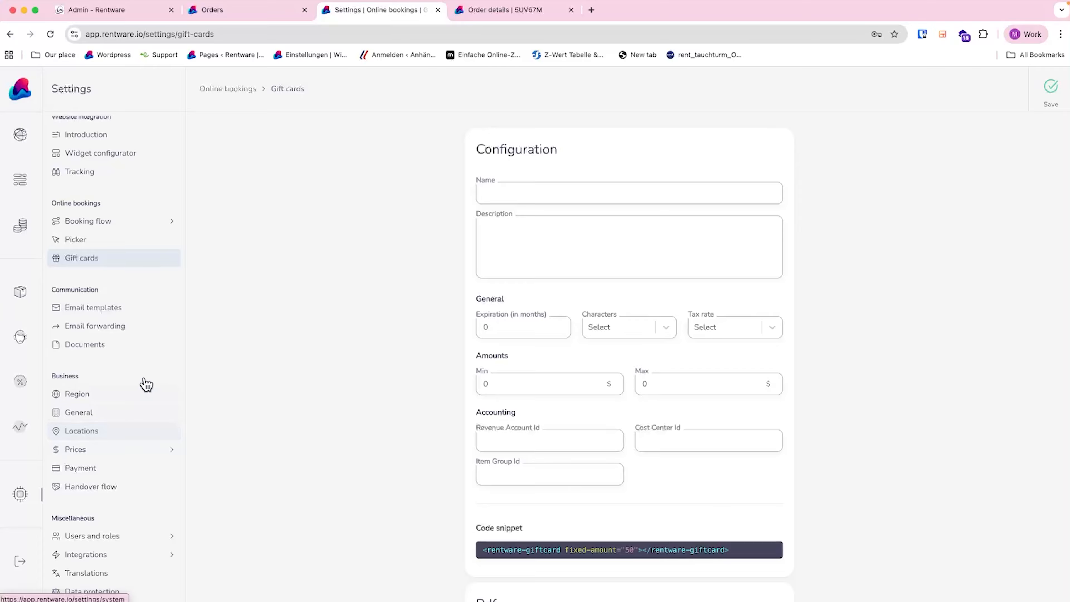
click(133, 308)
scroll(368, 463, down, 2)
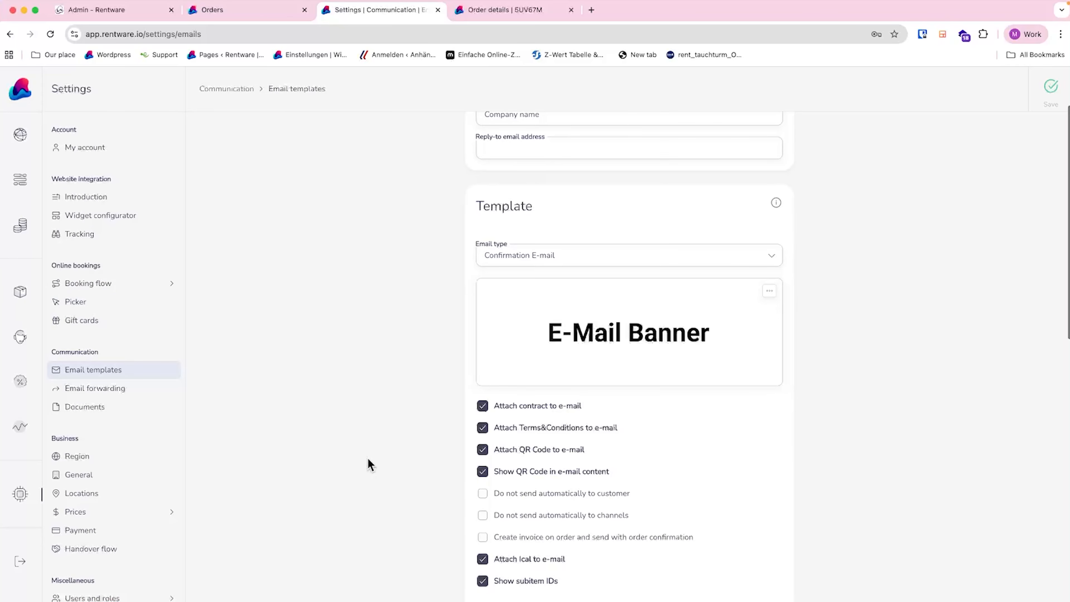
scroll(368, 464, down, 5)
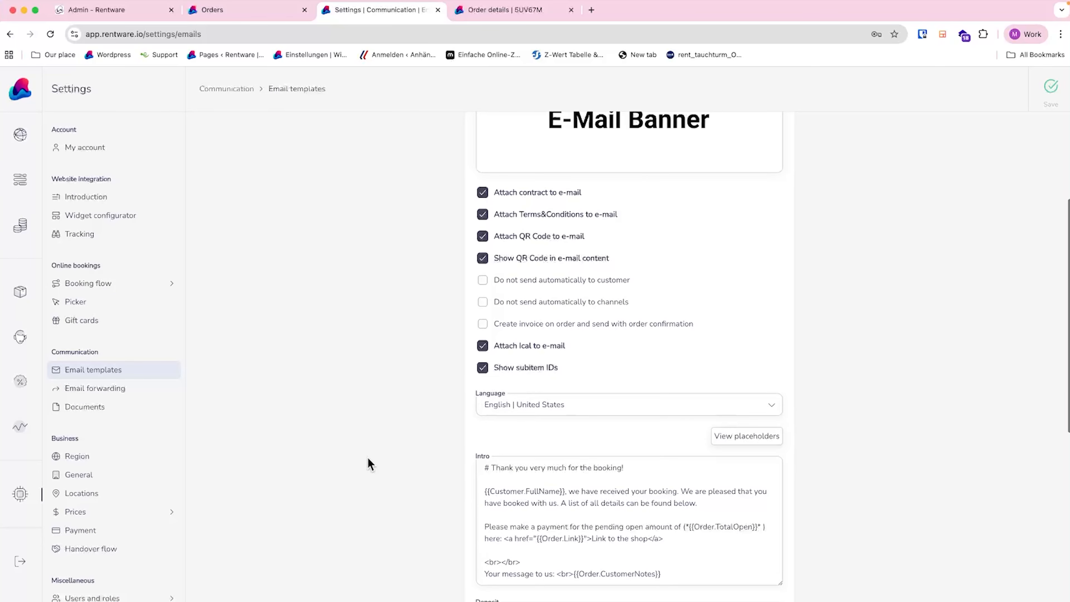
scroll(368, 464, up, 4)
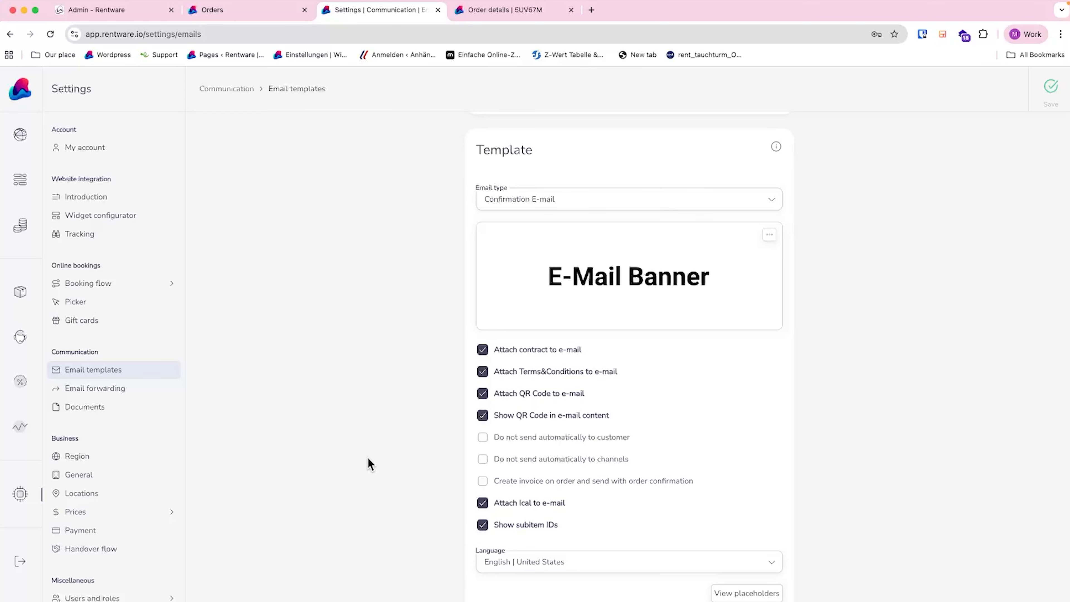
scroll(368, 463, down, 3)
scroll(368, 464, up, 3)
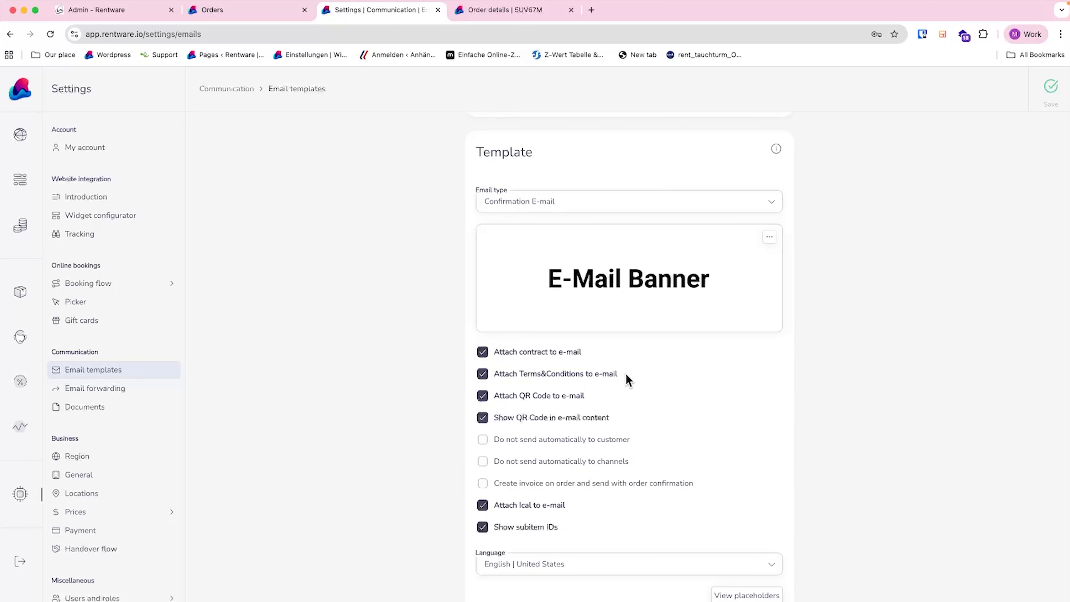
- Examine the Confirmation E-mail's text sections, from the intro and deposit to the location and address
scroll(572, 519, down, 5)
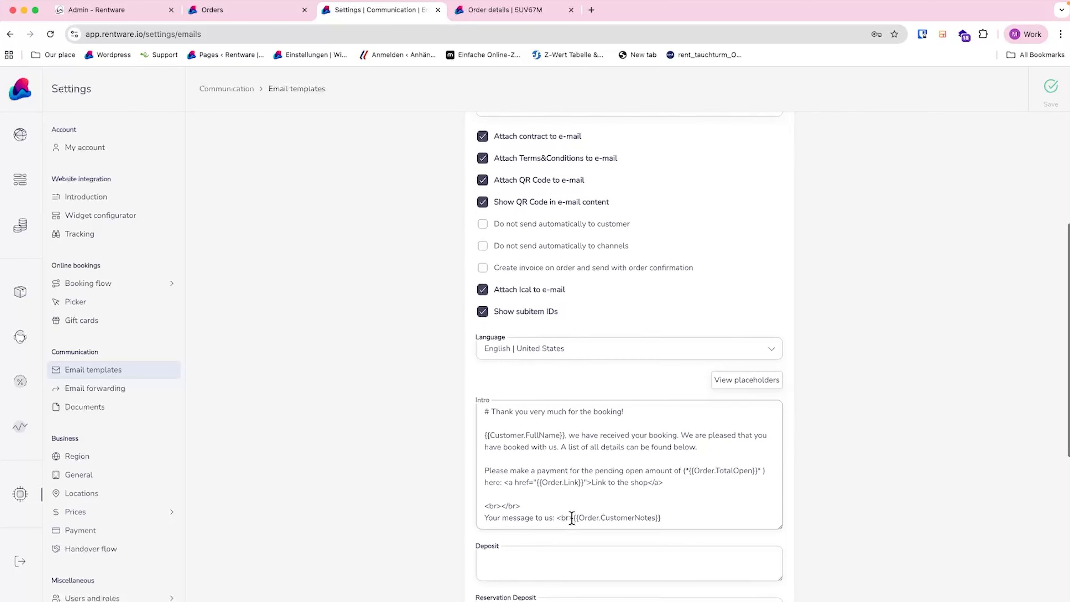
scroll(572, 519, down, 3)
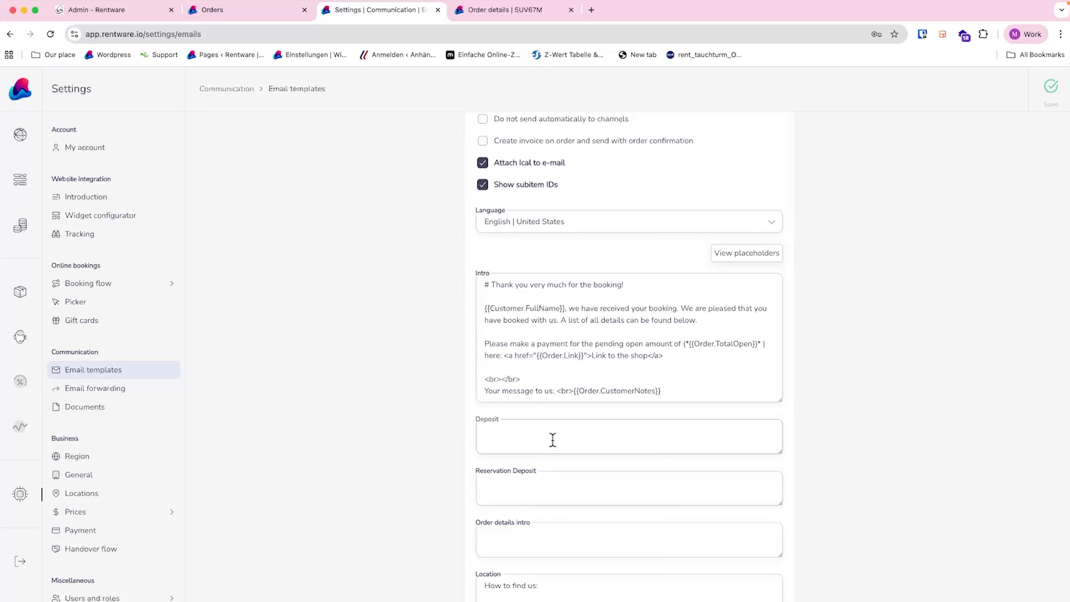
scroll(552, 440, down, 4)
scroll(552, 440, up, 3)
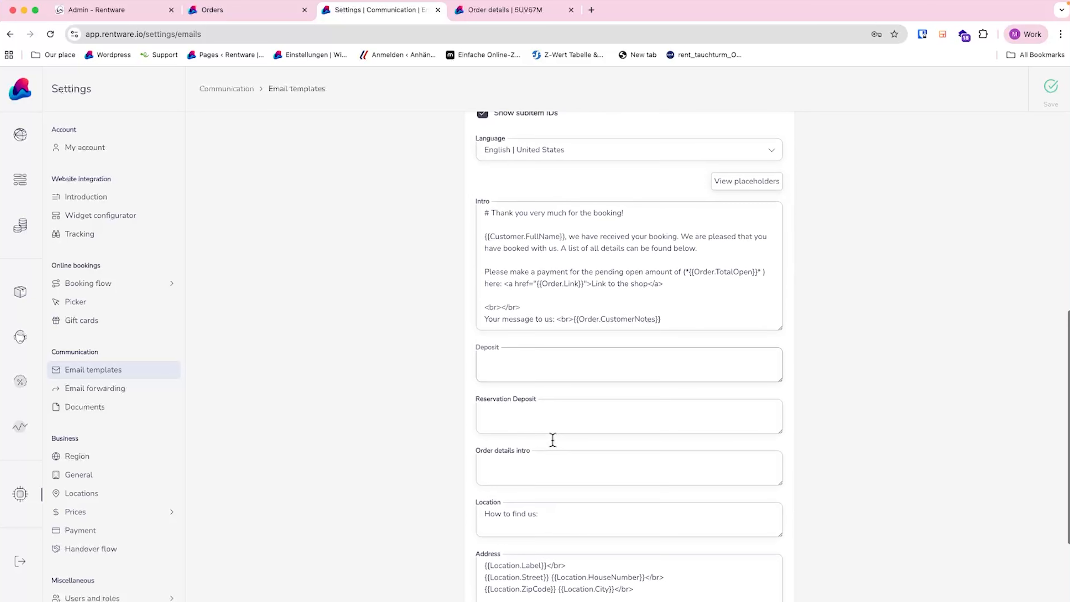
- View the list of available placeholders and highlight the customer notes and full name placeholders in the intro text
drag(574, 363, 715, 372)
scroll(715, 371, up, 3)
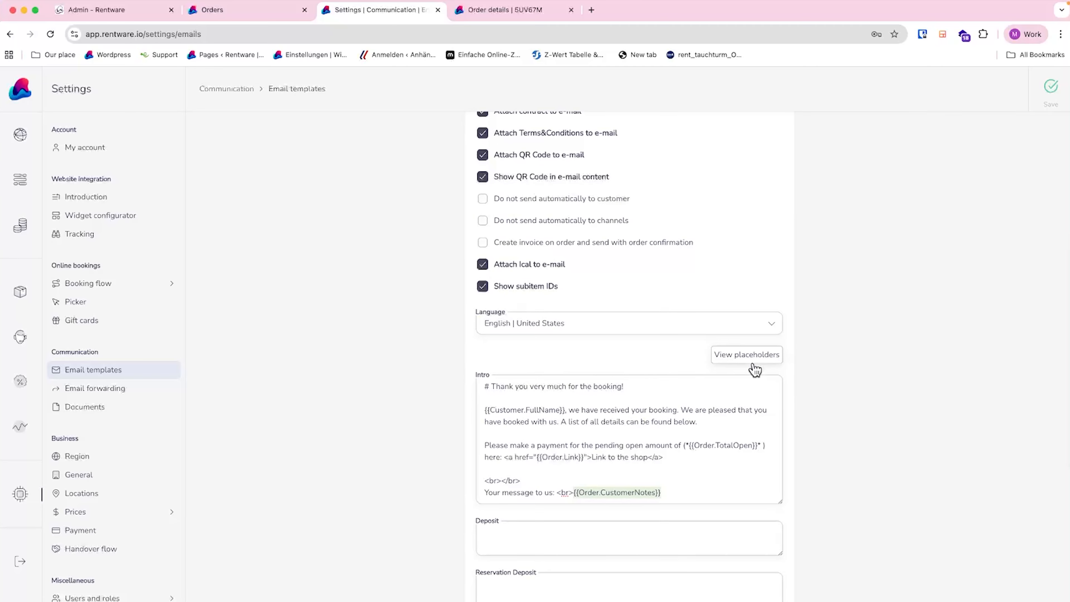
click(752, 356)
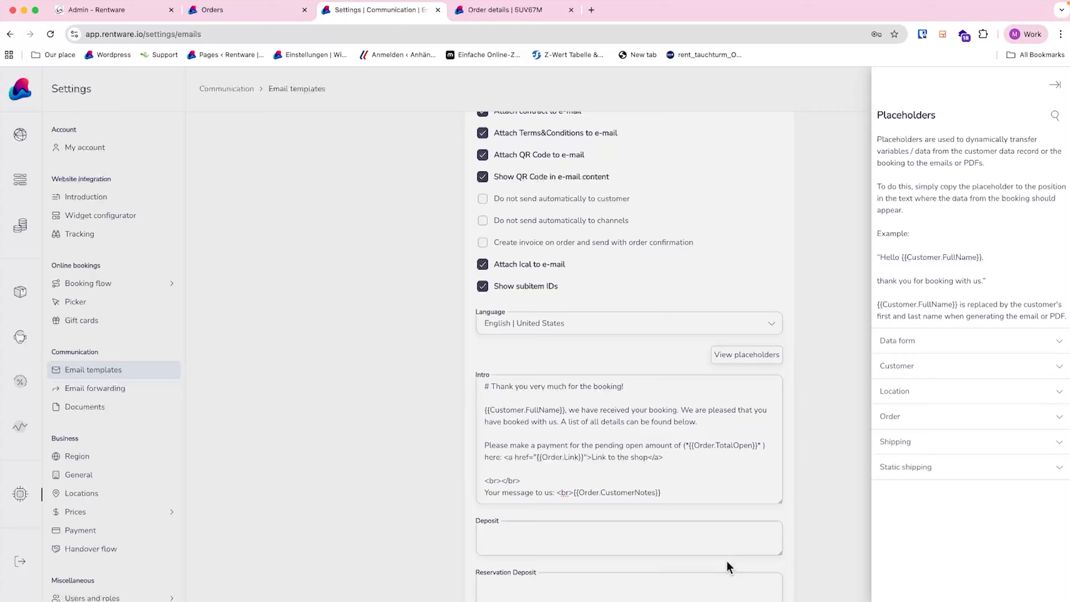
click(716, 494)
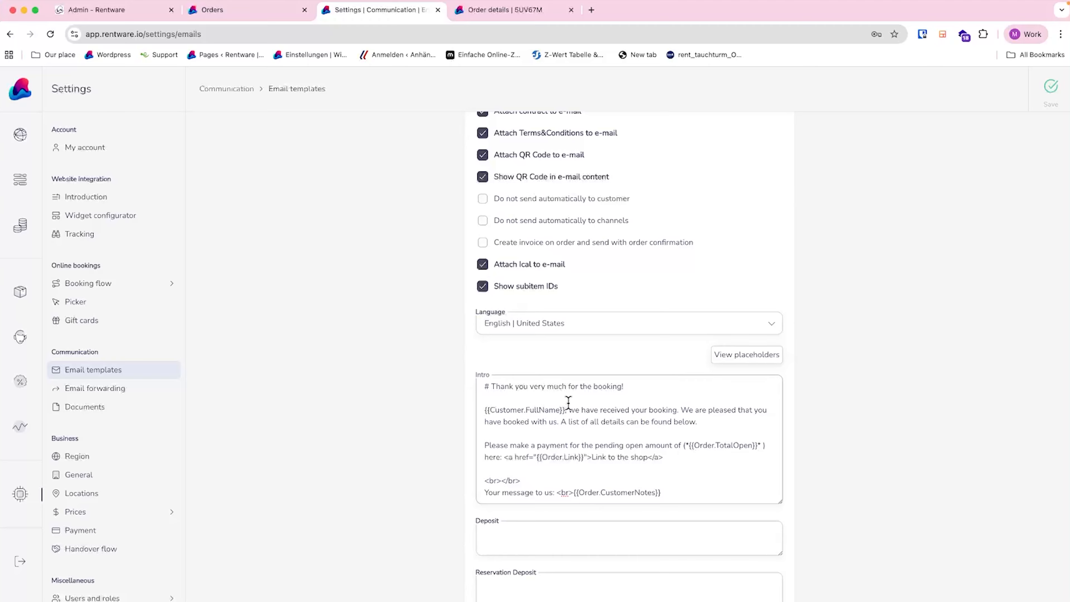
drag(566, 410, 455, 417)
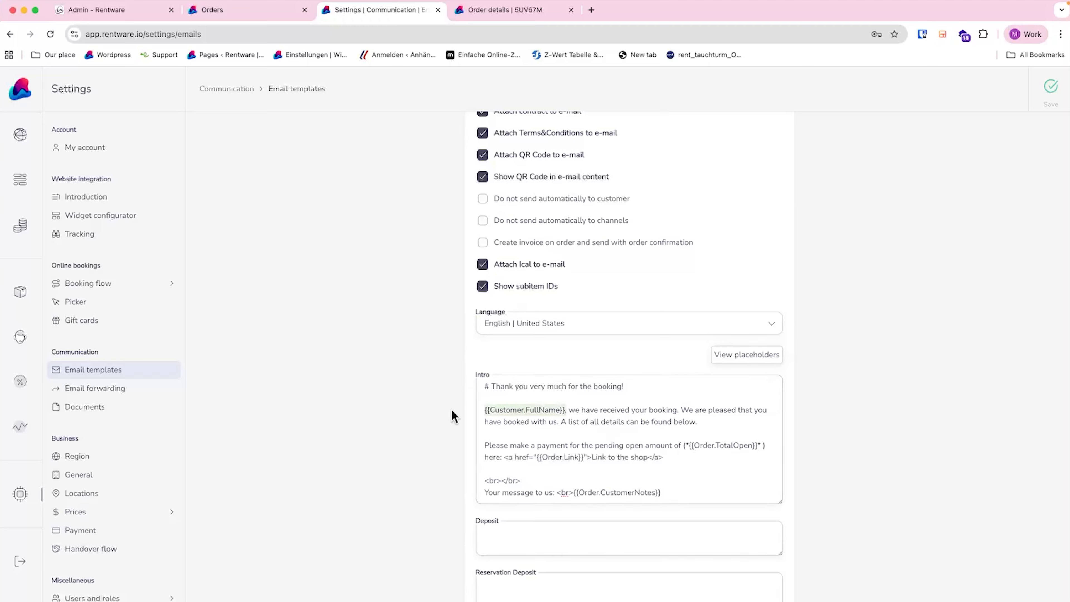
click(586, 411)
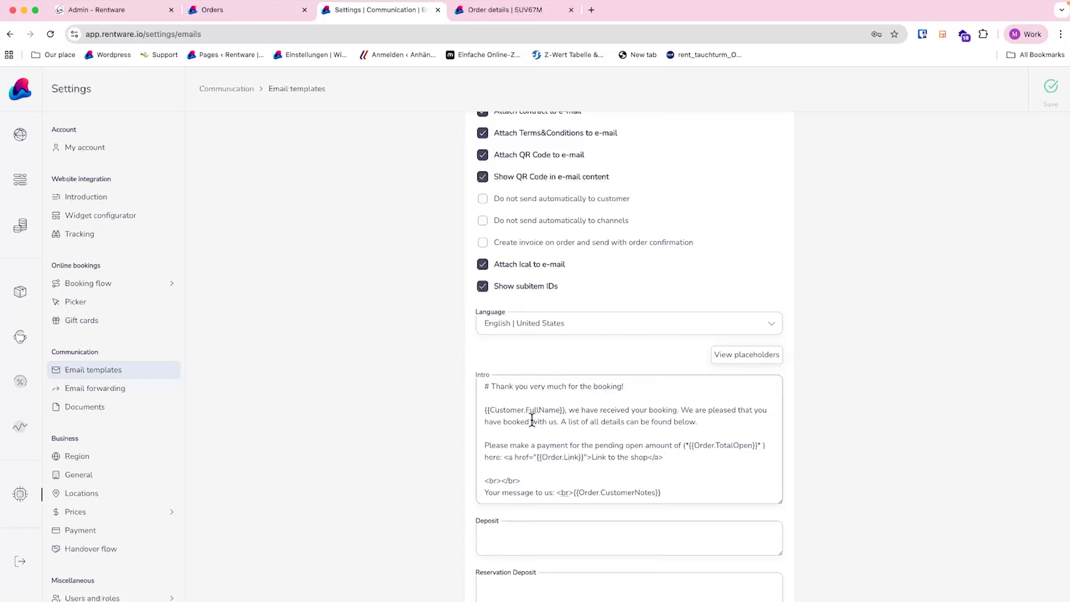
drag(486, 386, 615, 515)
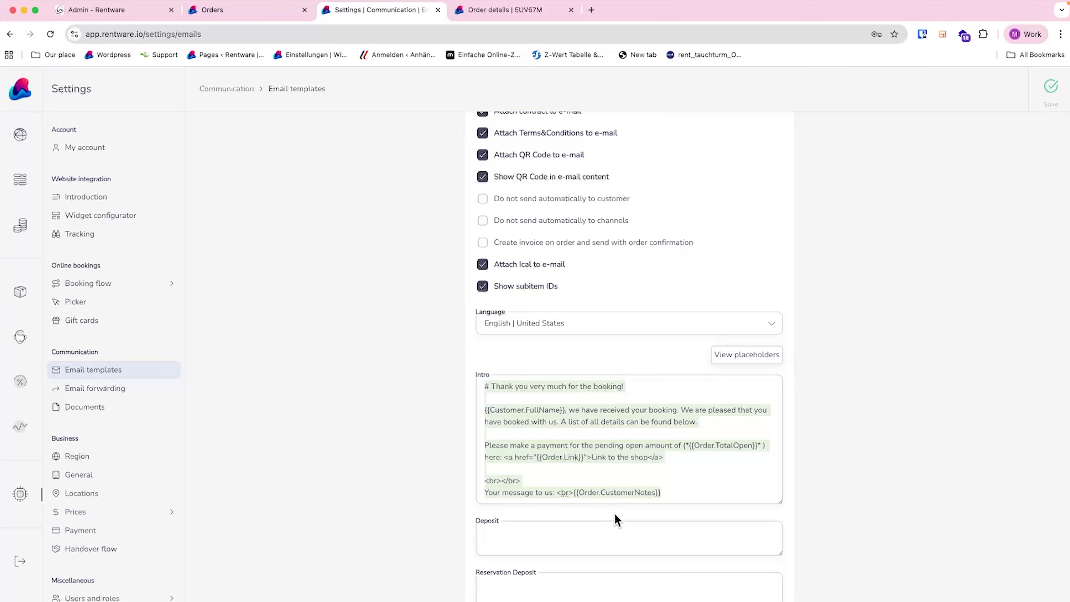
- Review the full list of email types available for the templates, from confirmation to offer, keeping the Confirmation E-mail selected
scroll(617, 485, up, 3)
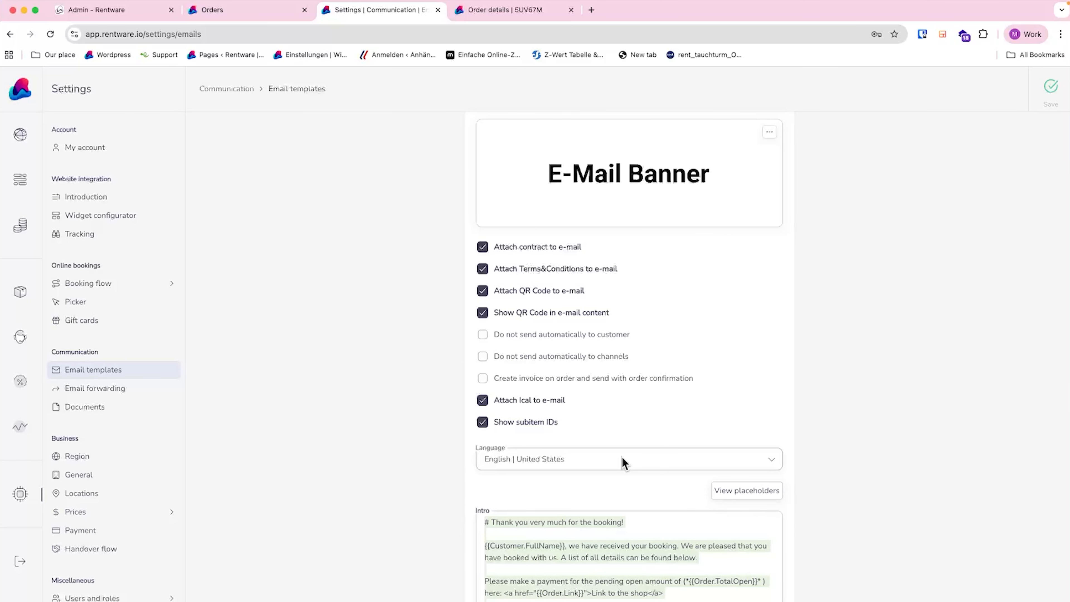
scroll(592, 387, up, 4)
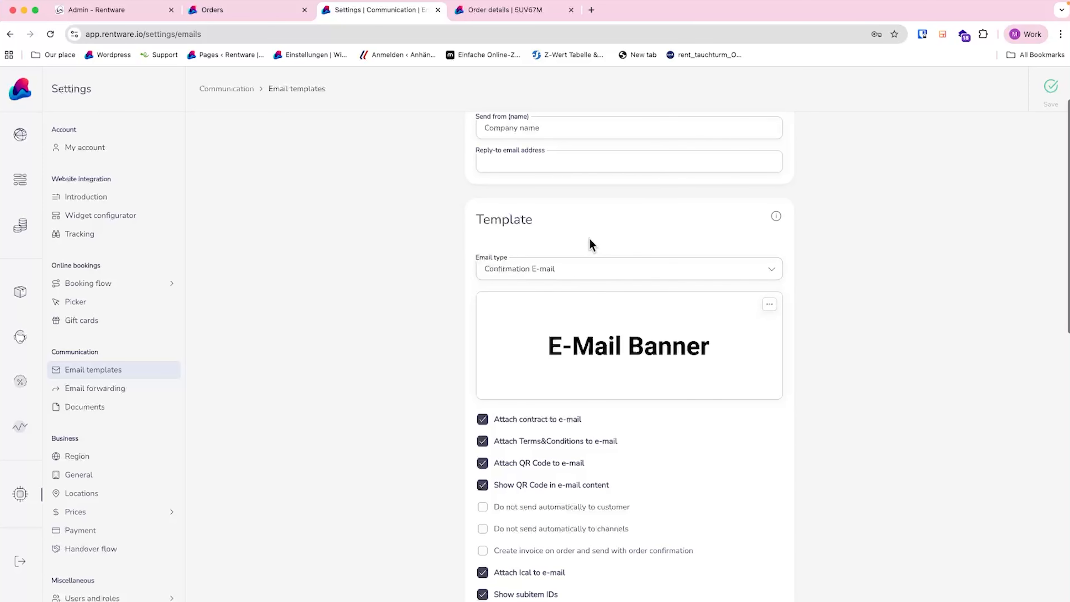
click(595, 276)
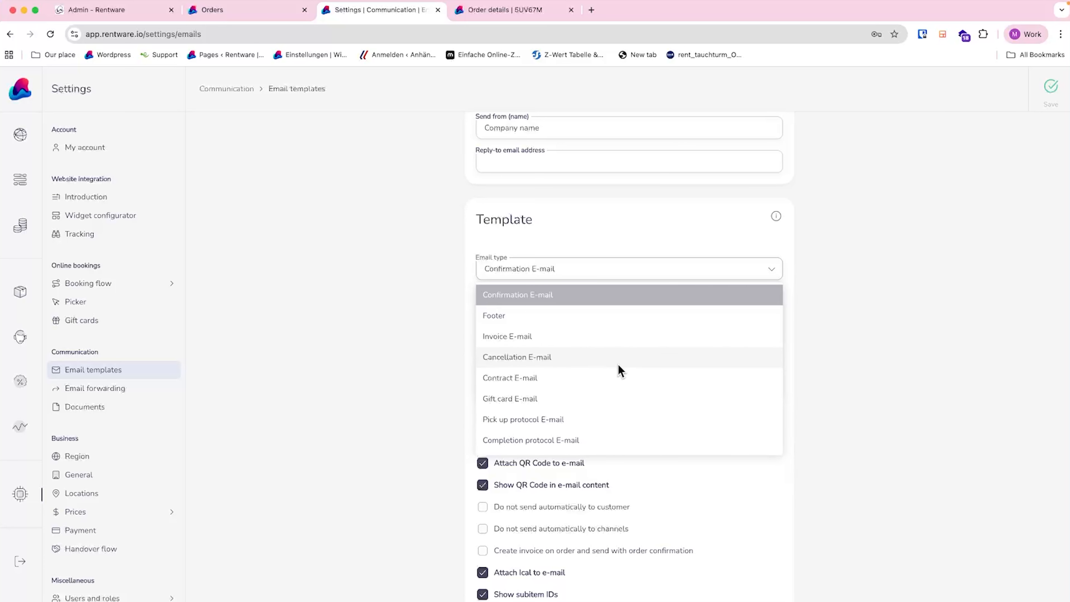
scroll(602, 408, down, 2)
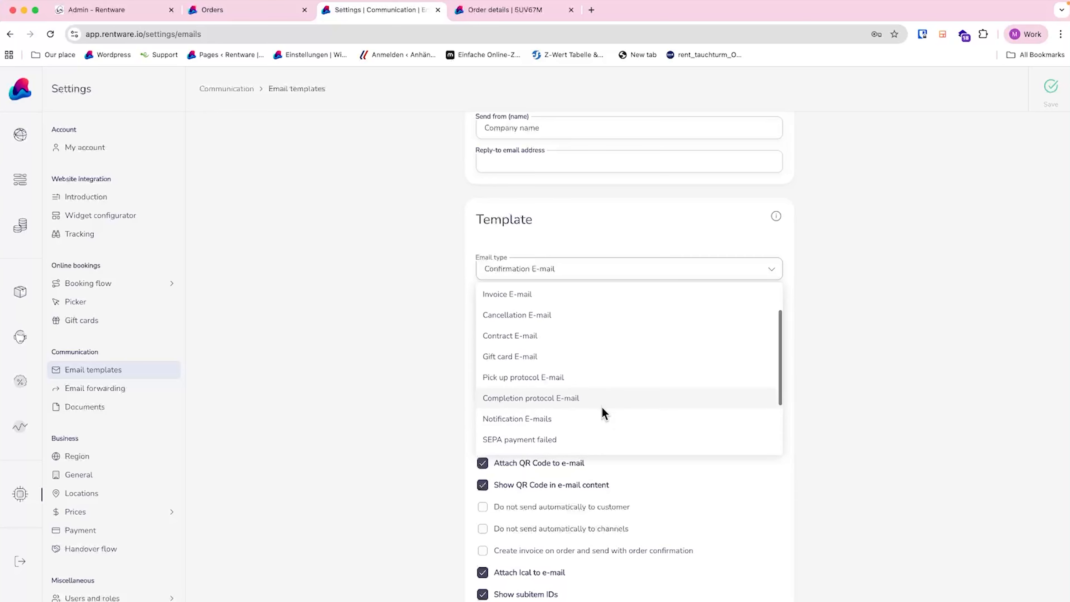
scroll(602, 407, down, 3)
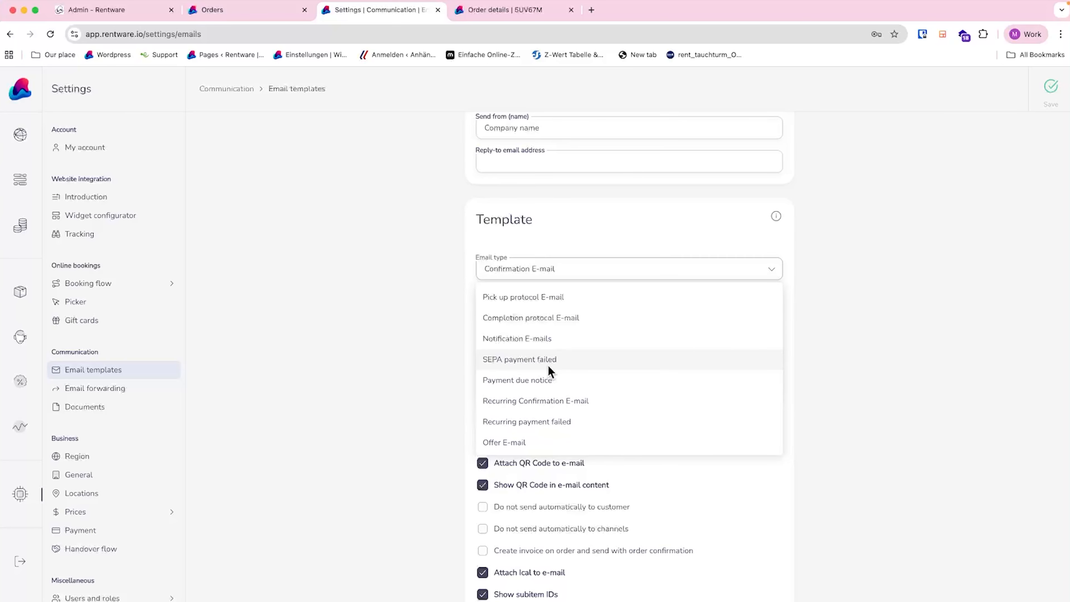
scroll(547, 364, up, 5)
click(405, 341)
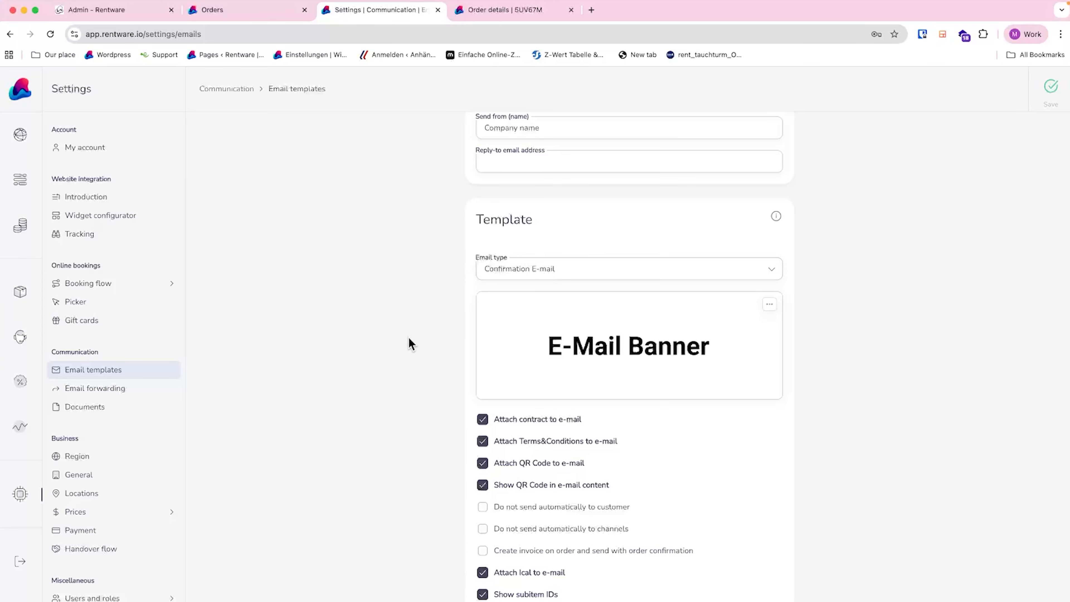
- Display the Cancellation E-mail template, then return to the Confirmation E-mail template
click(680, 269)
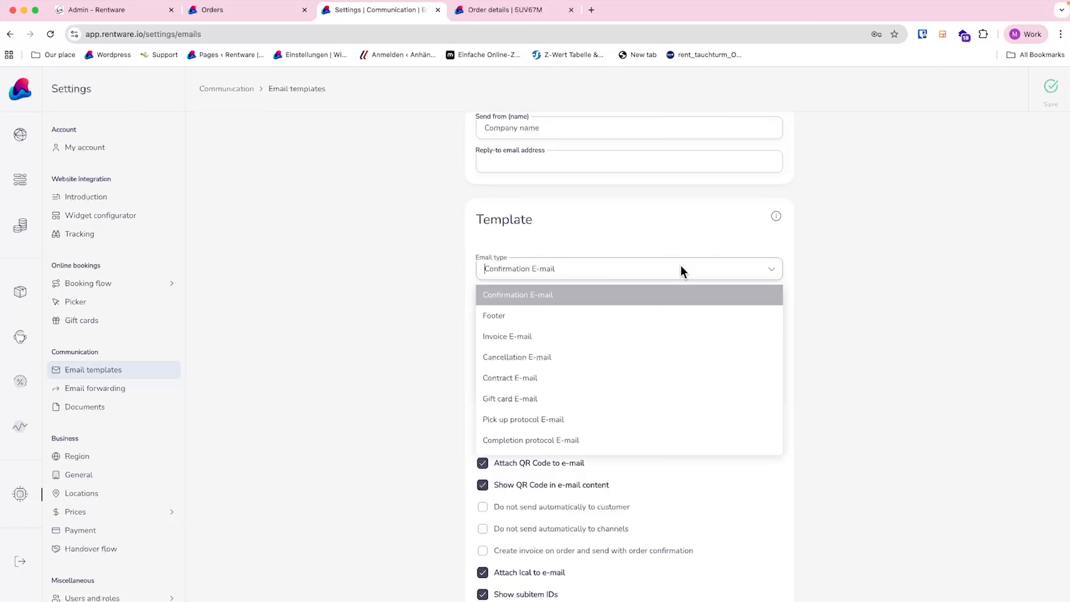
click(630, 355)
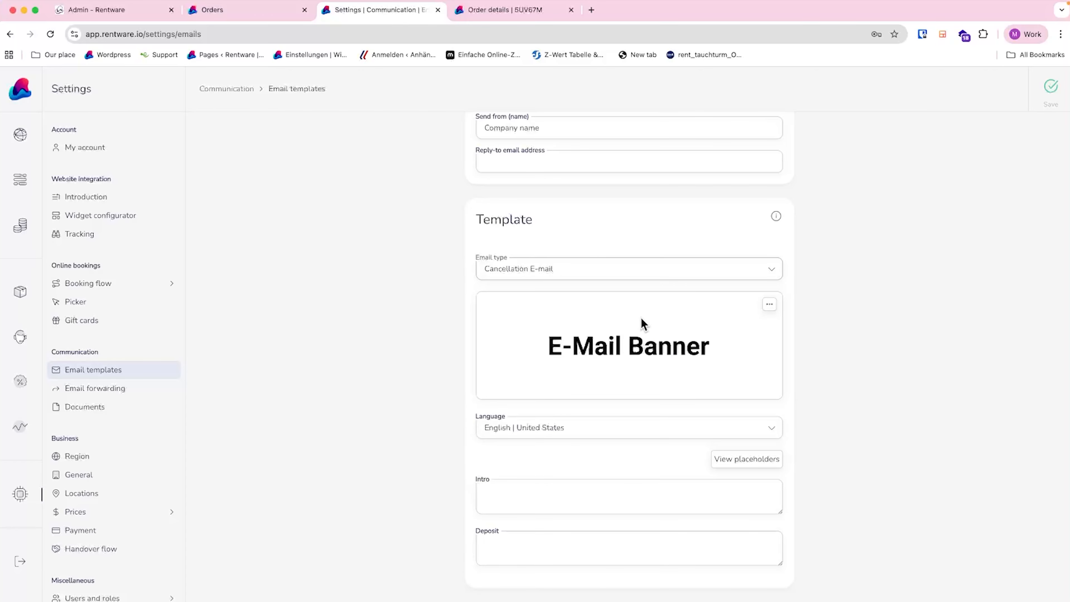
click(674, 265)
click(627, 301)
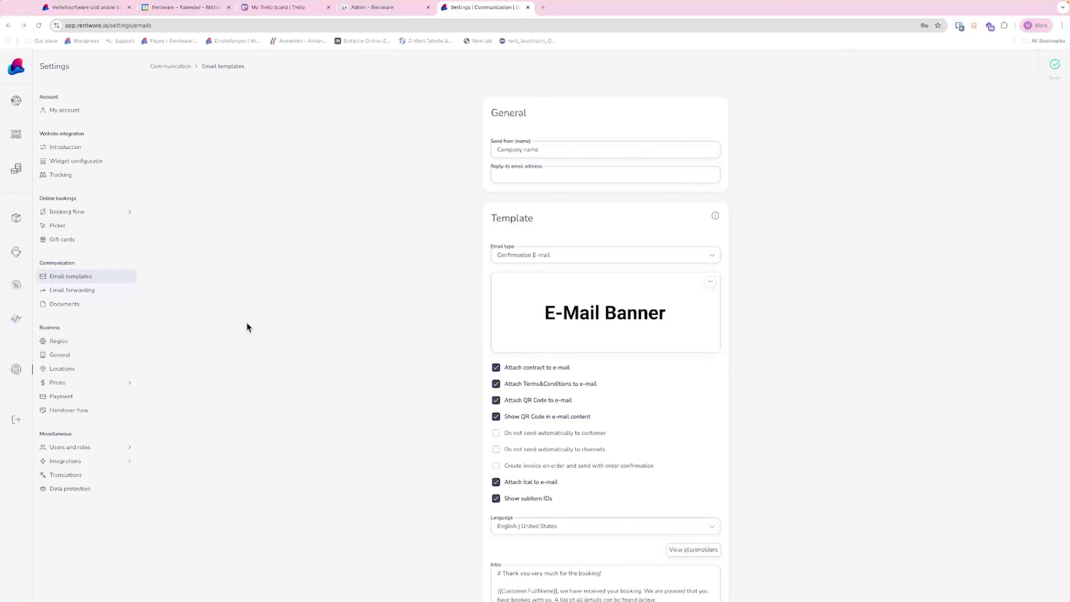
- Open the email forwarding settings and start a new channel named Rentware
click(73, 291)
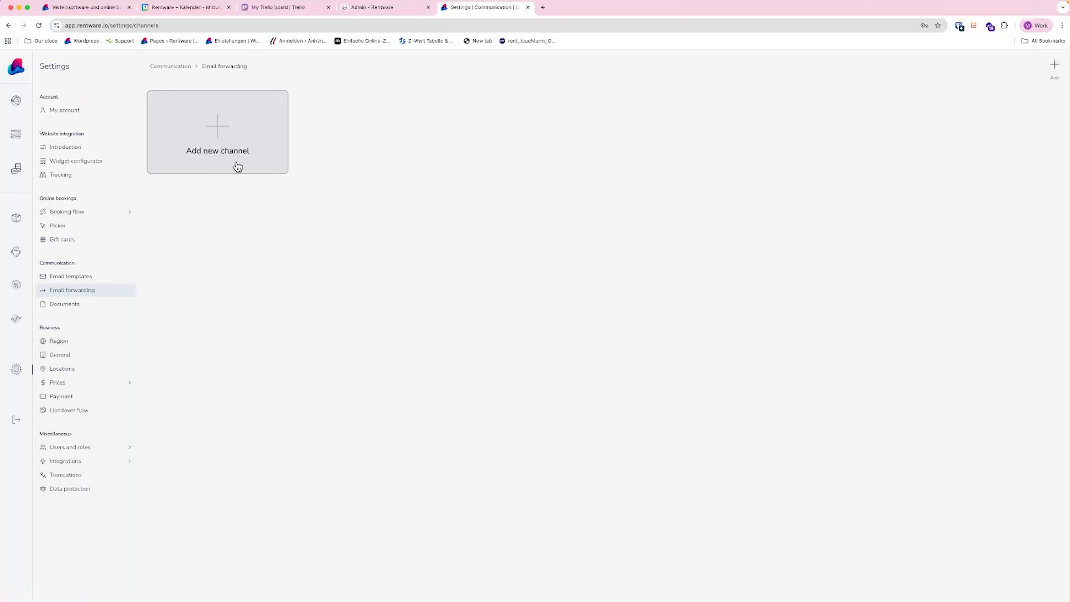
click(218, 163)
click(472, 168)
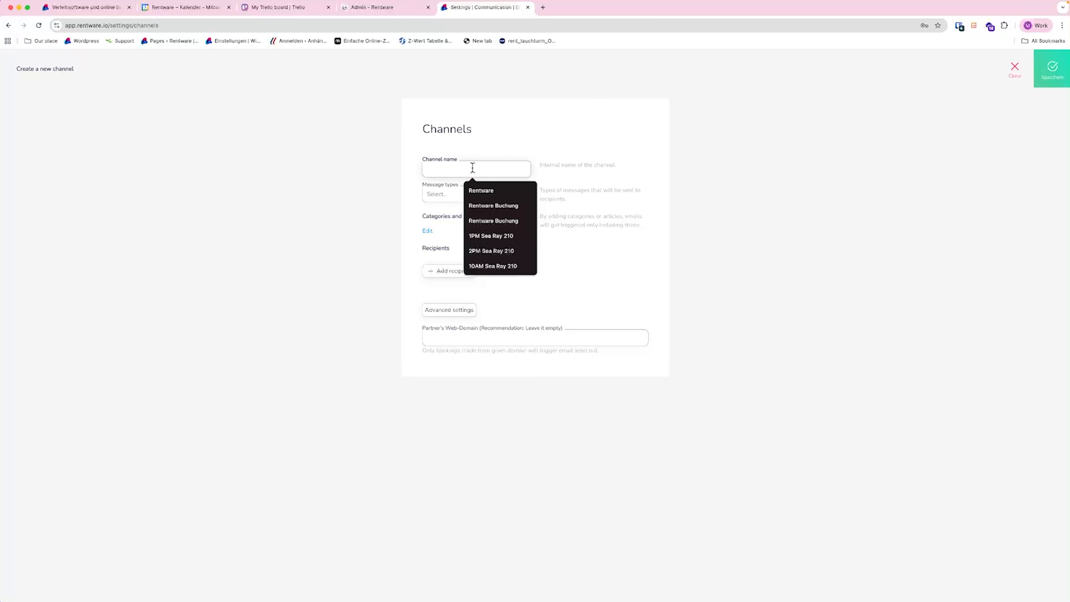
click(481, 190)
- Choose Order Confirmation and Order Cancellation as the new channel's message types
click(500, 200)
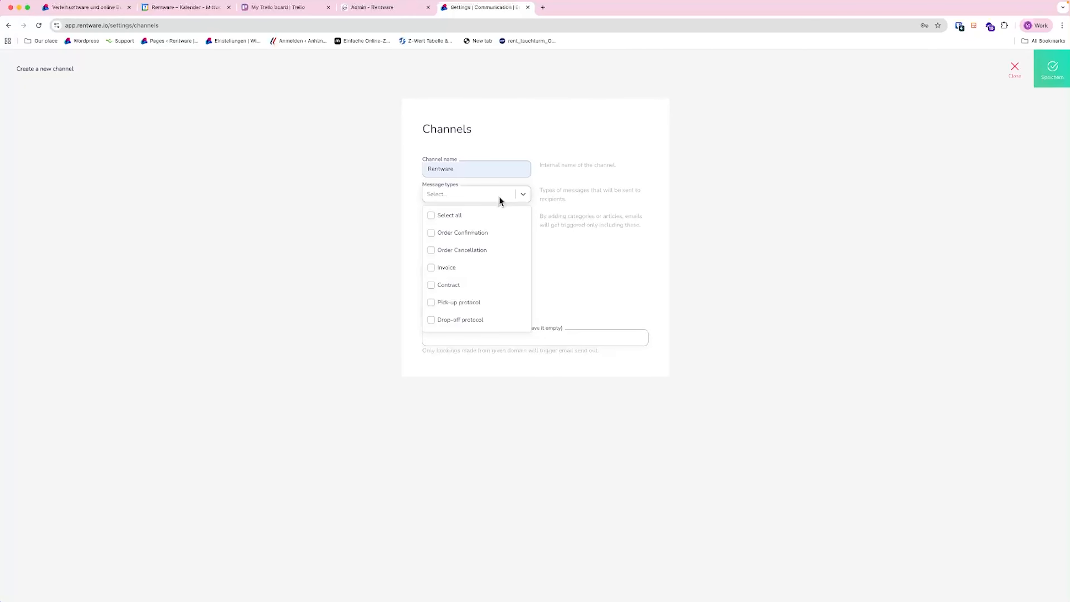
click(484, 237)
scroll(478, 310, down, 1)
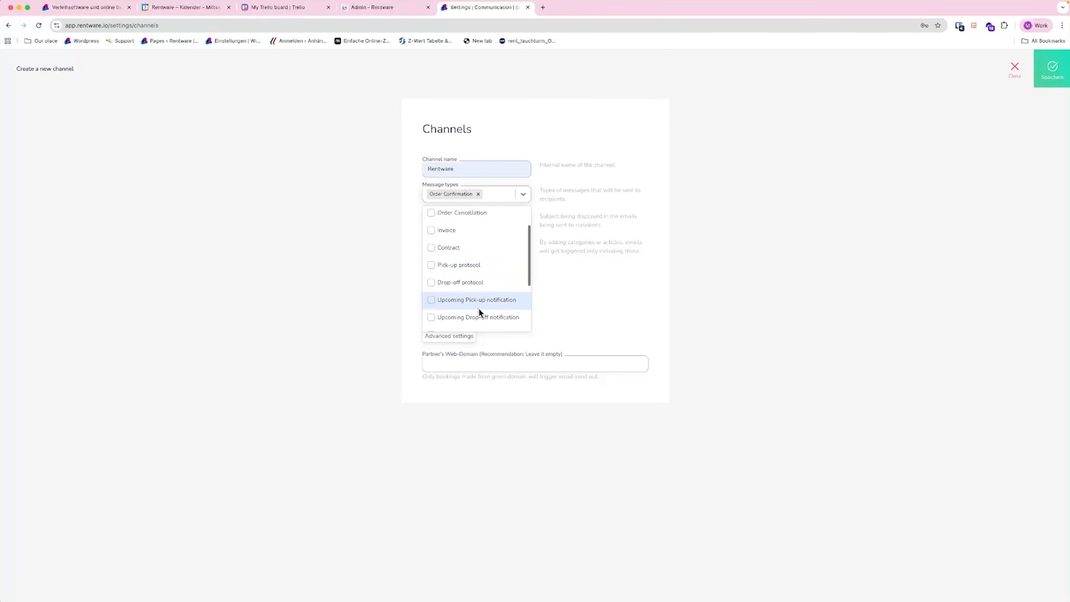
scroll(479, 312, down, 2)
scroll(479, 311, up, 1)
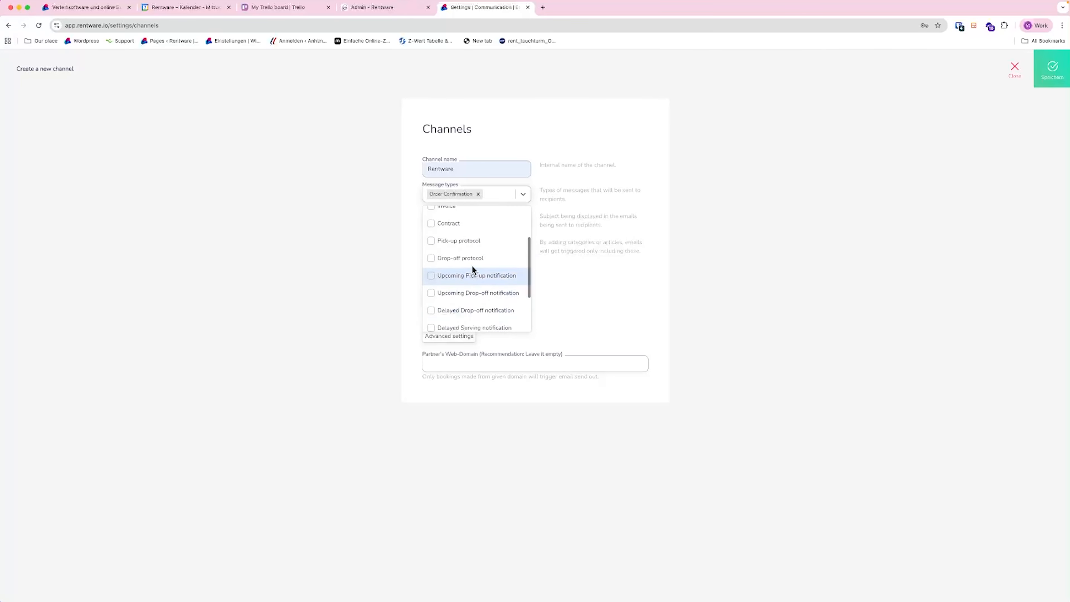
scroll(472, 245, up, 2)
click(471, 244)
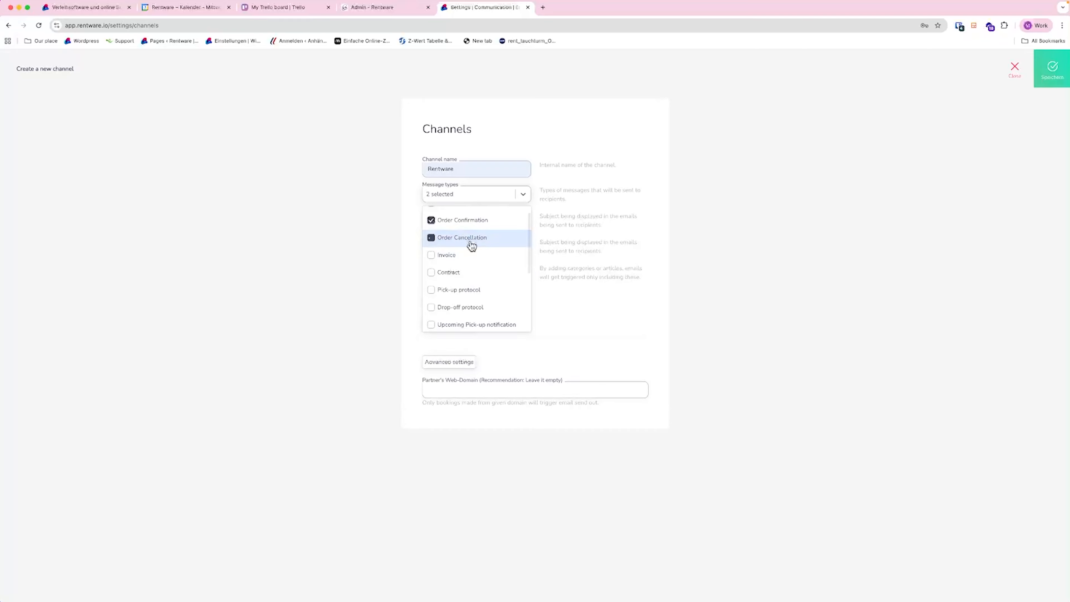
click(577, 325)
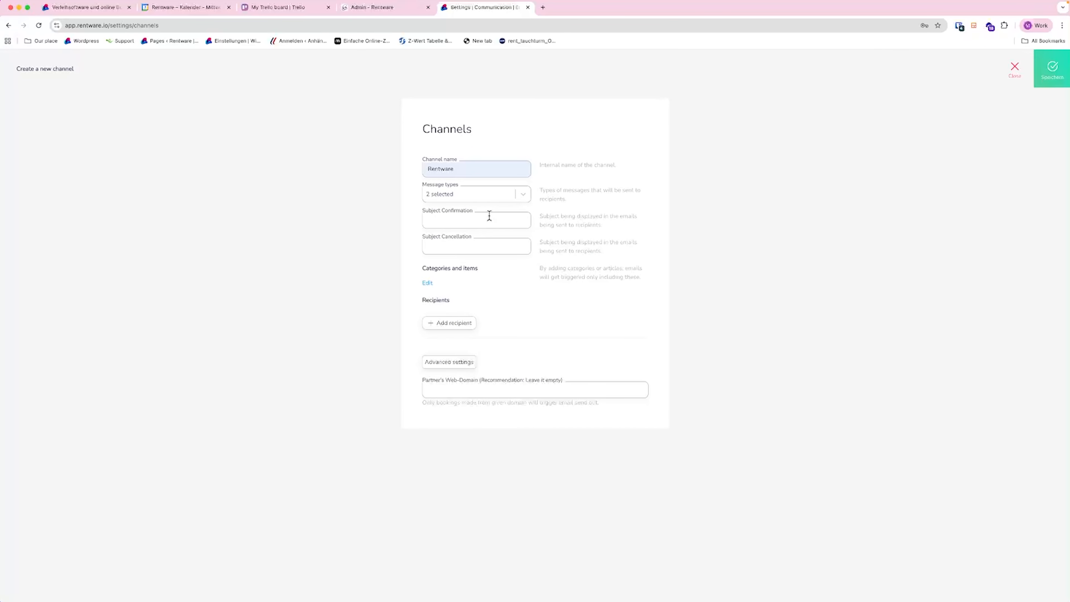
- Search the channel's categories and items for "m", then close the new channel without saving it
click(428, 283)
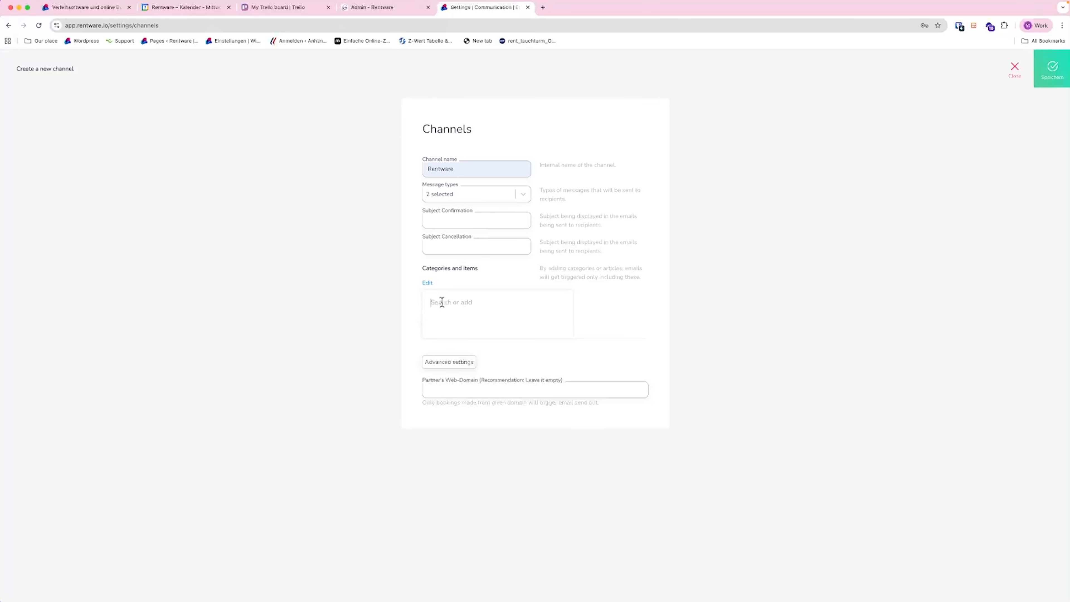
click(441, 302)
text(m)
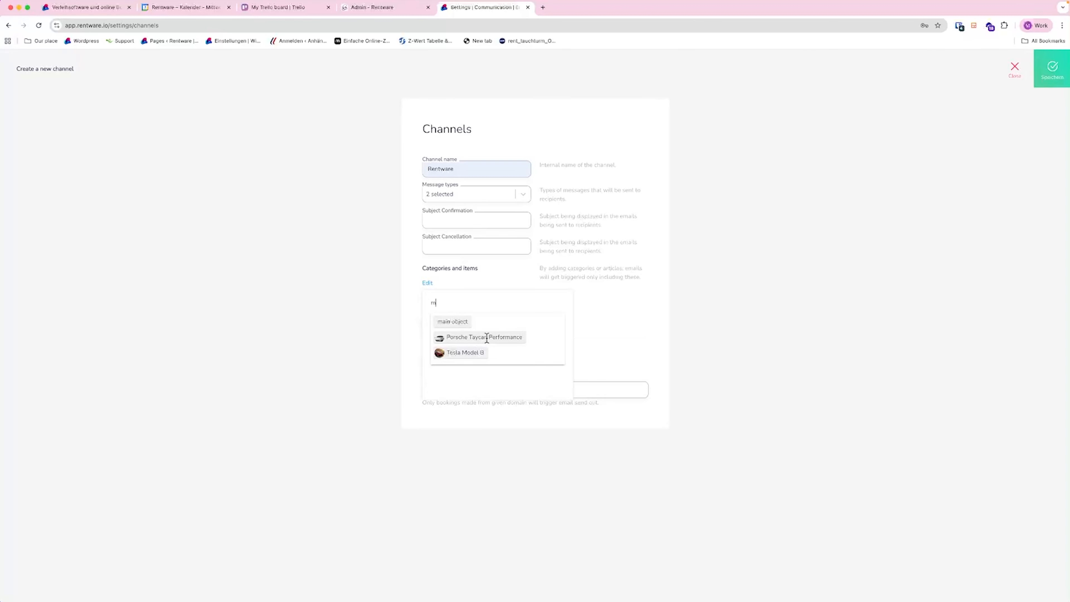
click(590, 290)
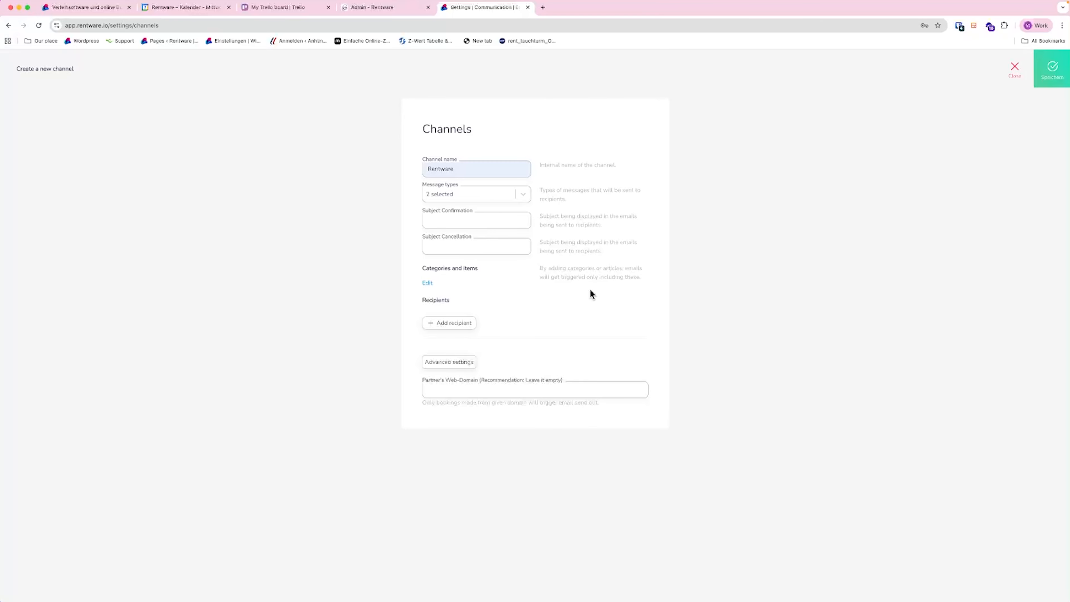
click(1014, 72)
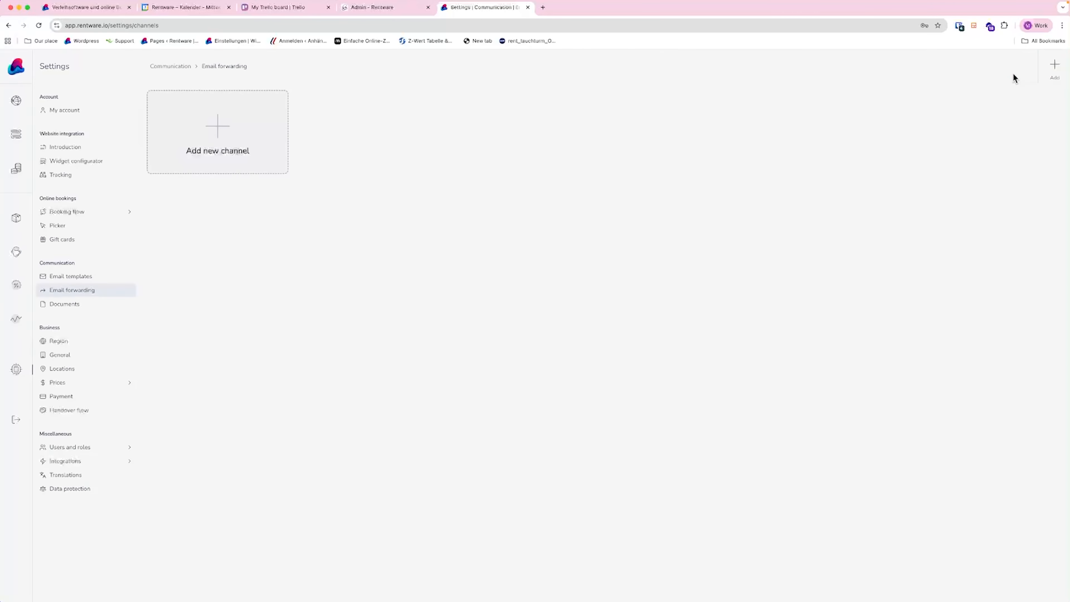
- Open the document settings and review the invoice layout and the selectable document types
click(105, 306)
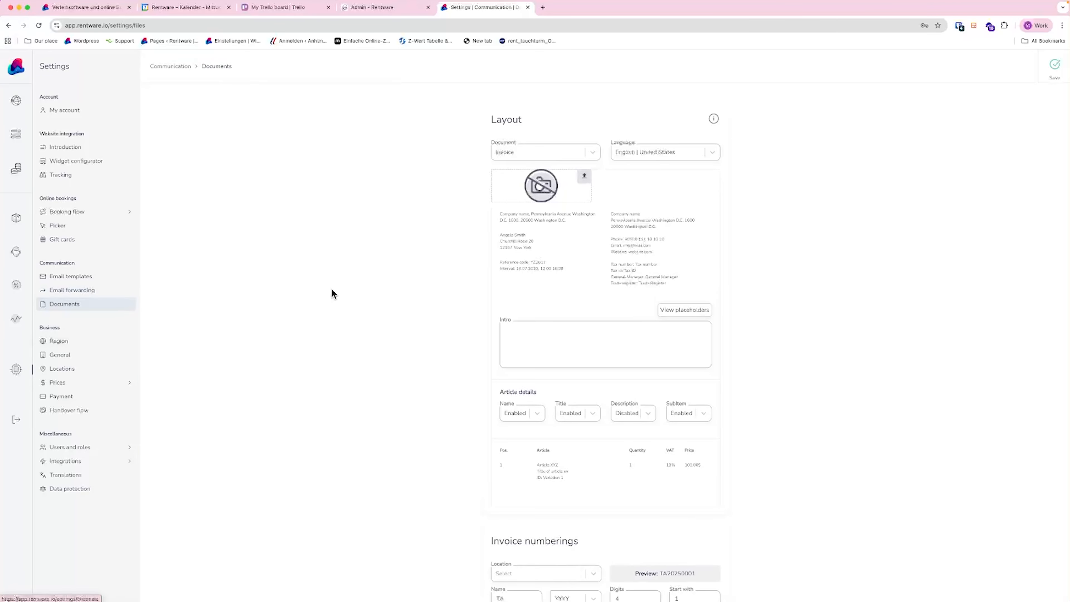
scroll(459, 300, down, 1)
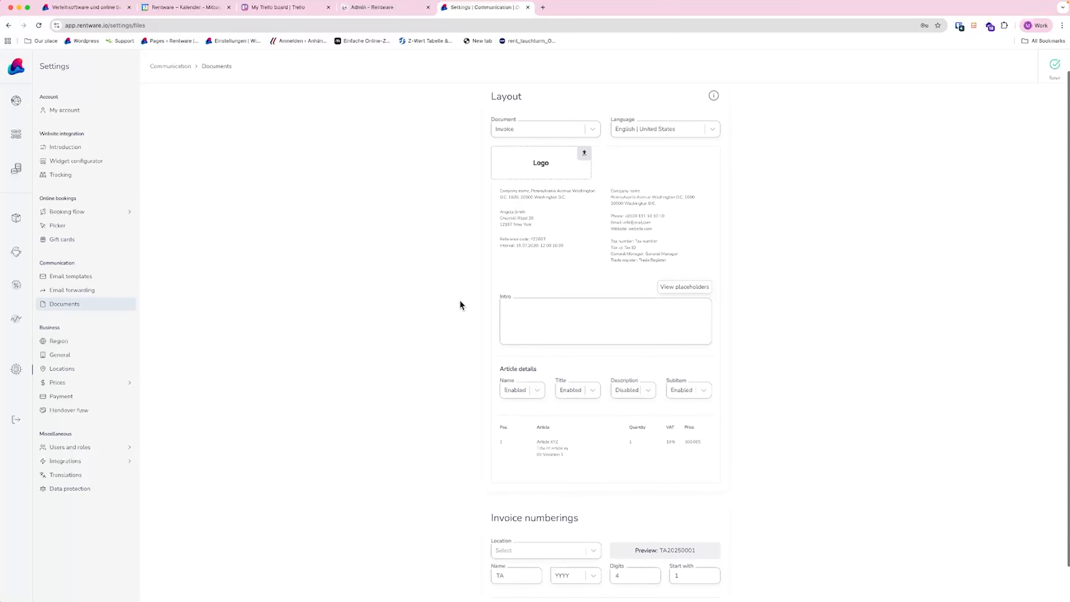
scroll(460, 300, up, 1)
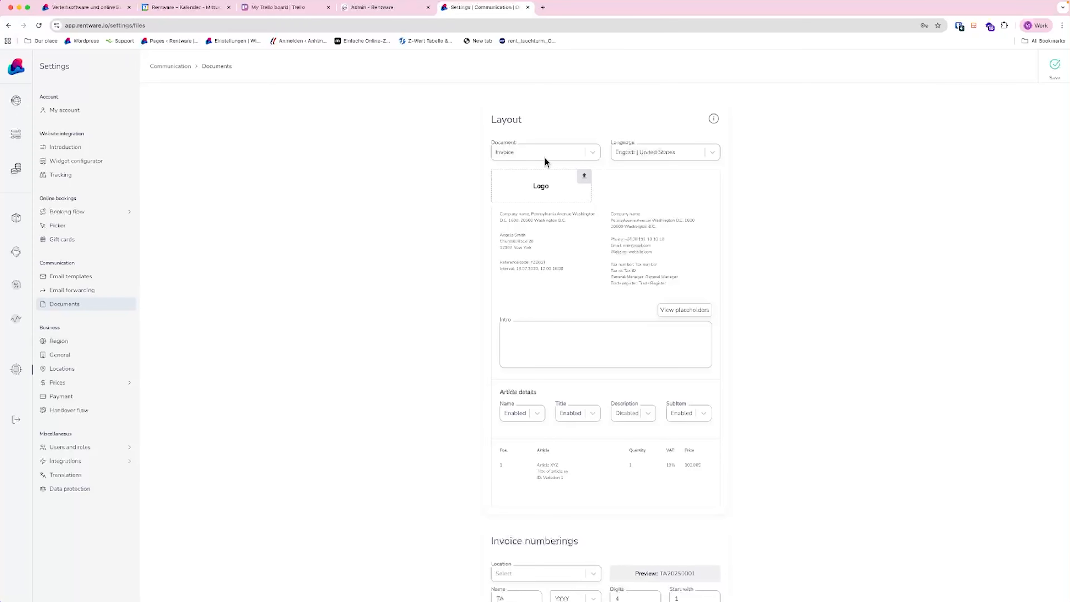
click(594, 152)
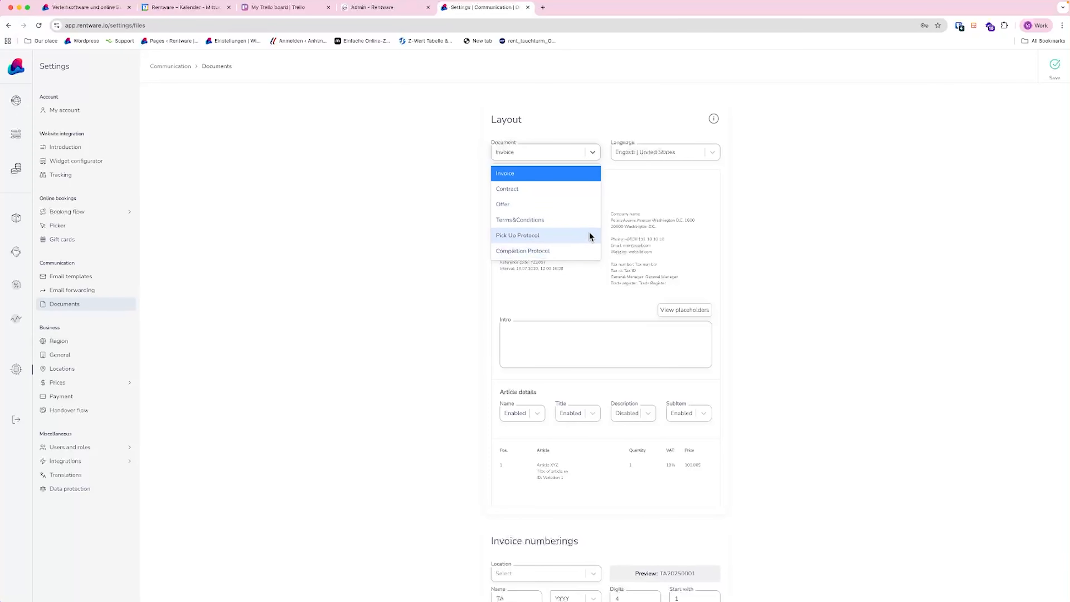
click(628, 262)
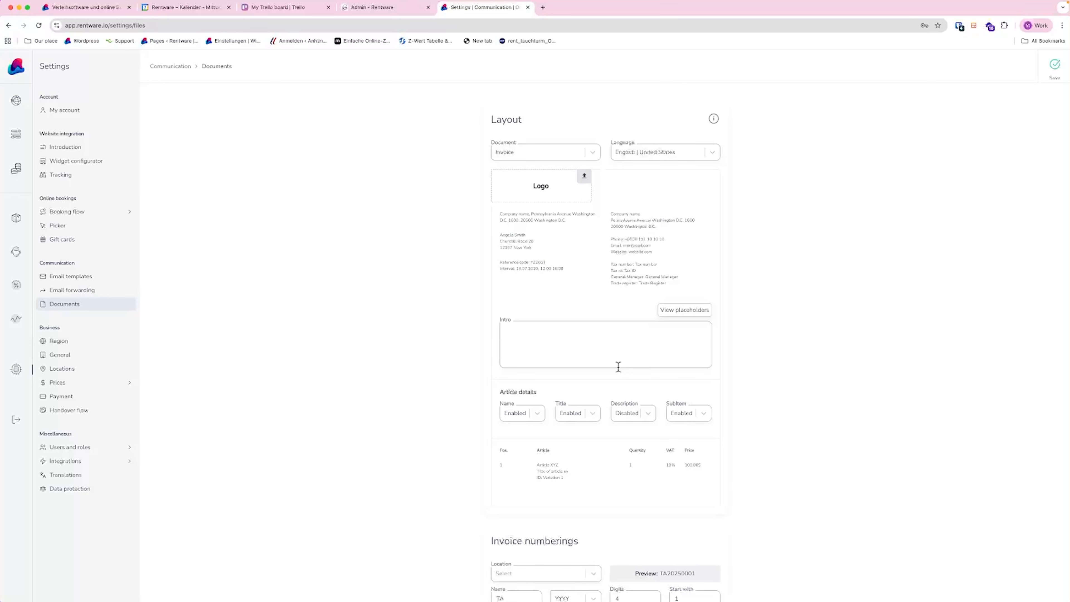
- Examine the invoice's intro field, article details, invoice numbering and language options
click(601, 354)
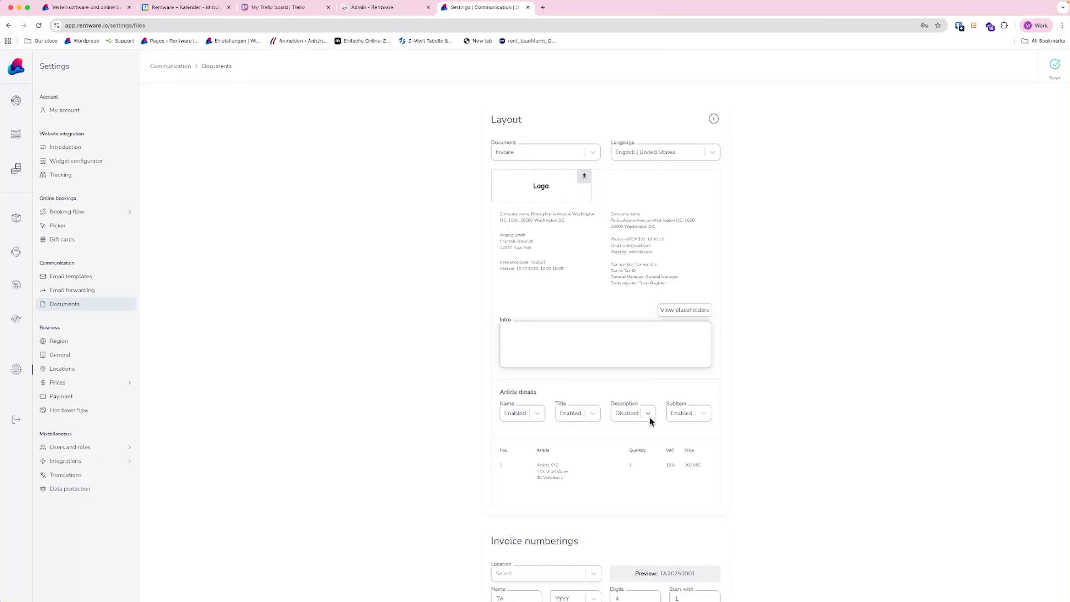
scroll(714, 485, down, 3)
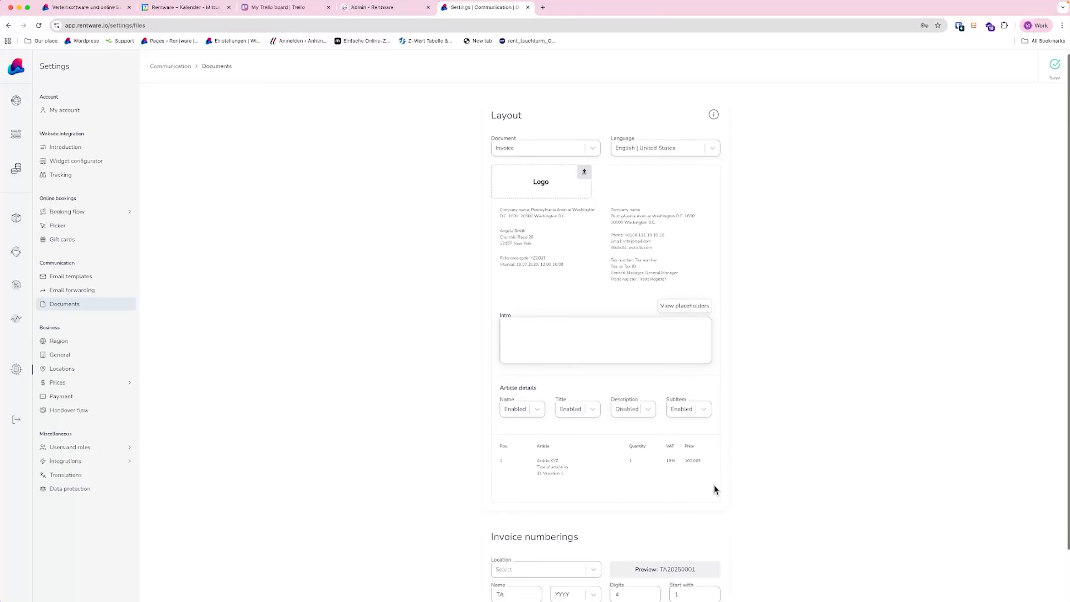
scroll(712, 508, down, 1)
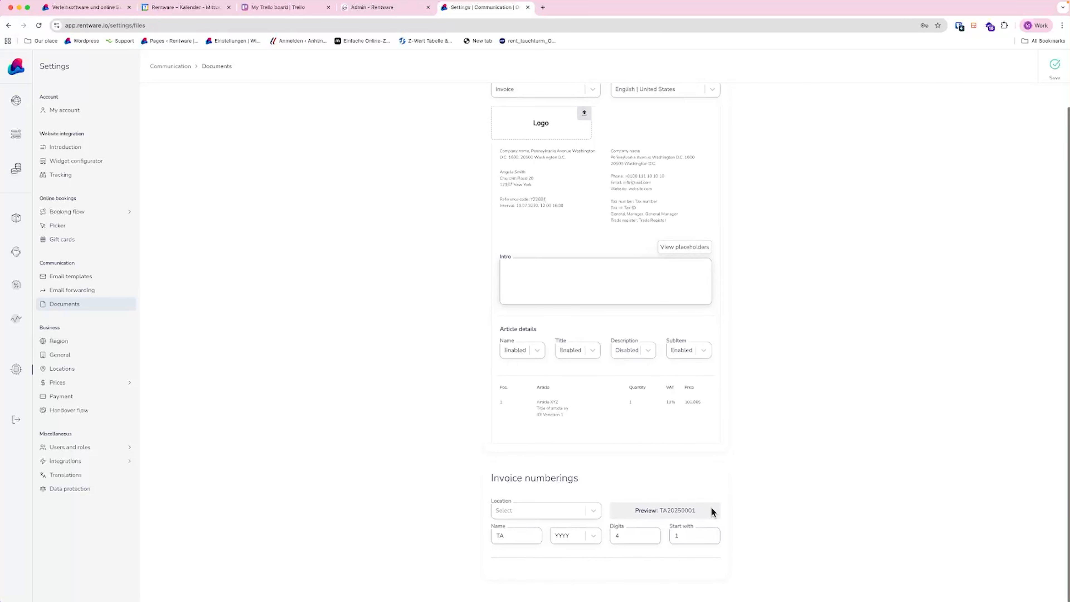
scroll(527, 473, up, 2)
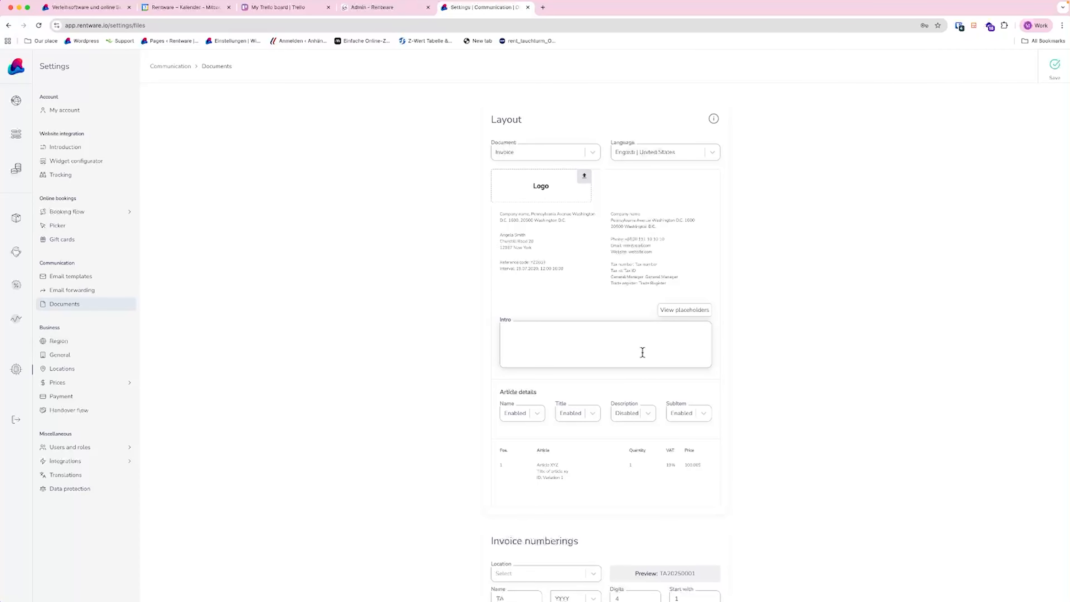
click(700, 156)
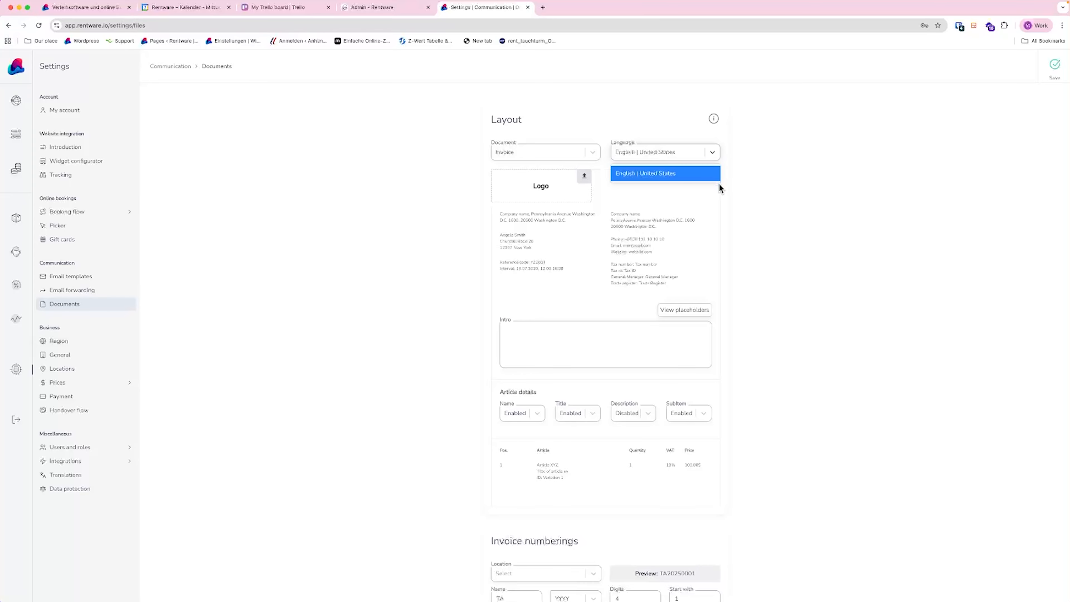
click(273, 293)
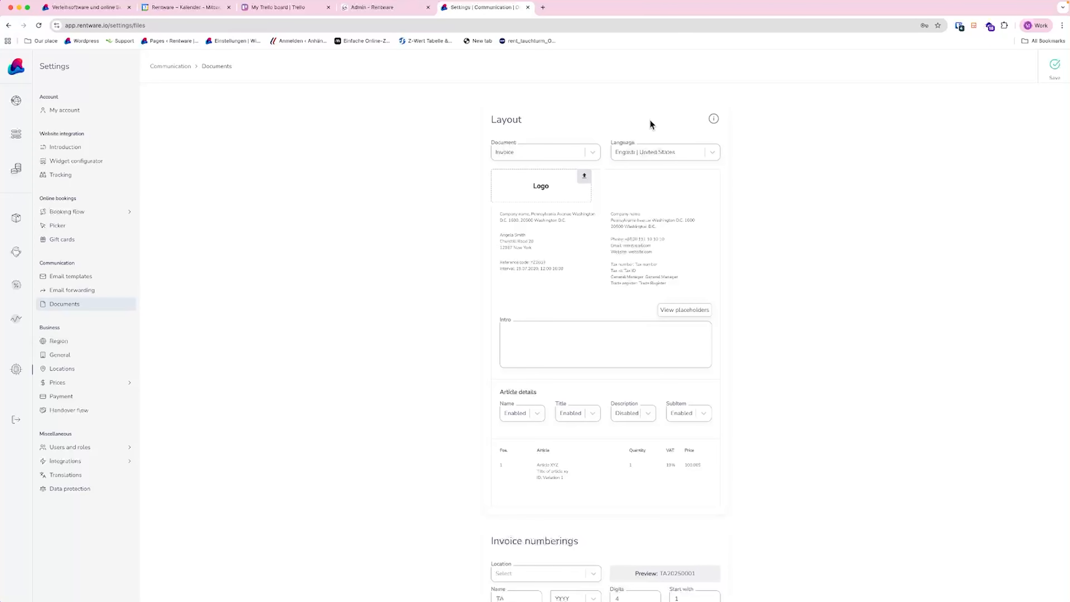
- Add German | Germany to the account languages in the region settings and save the change
click(86, 348)
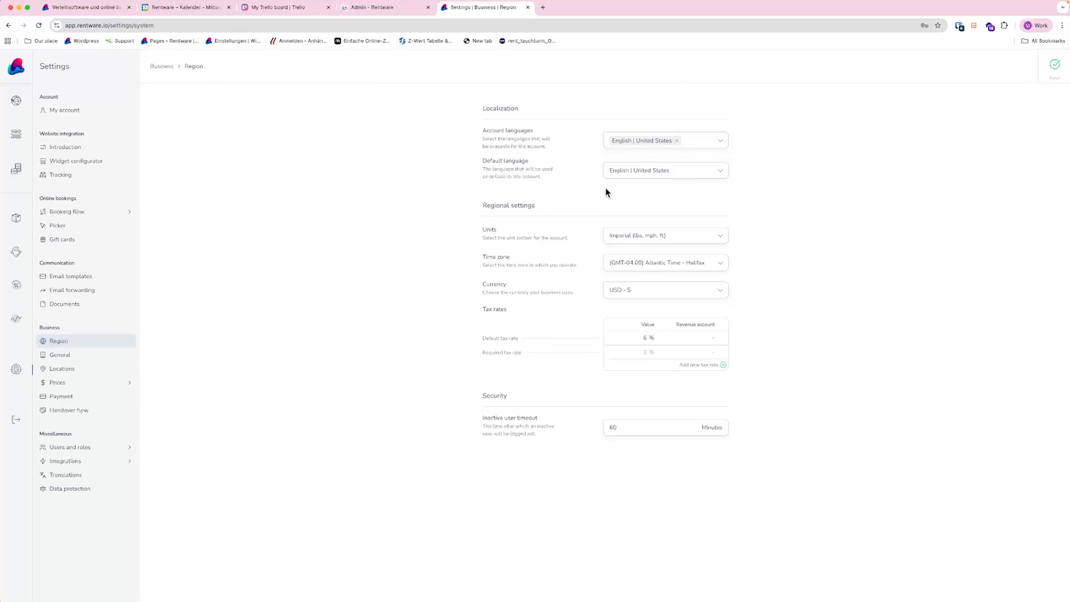
click(701, 139)
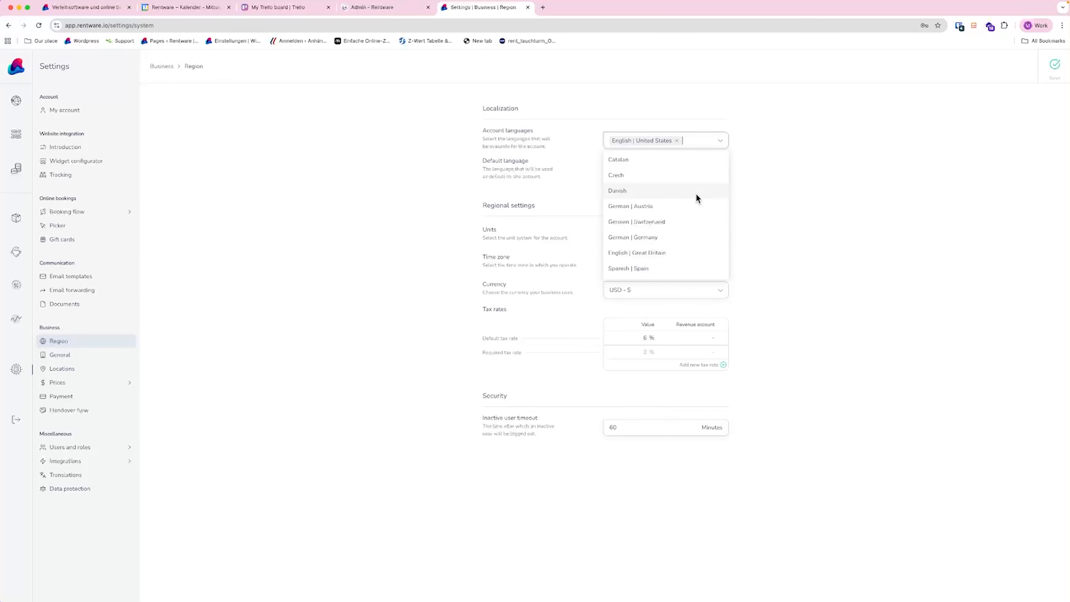
click(683, 237)
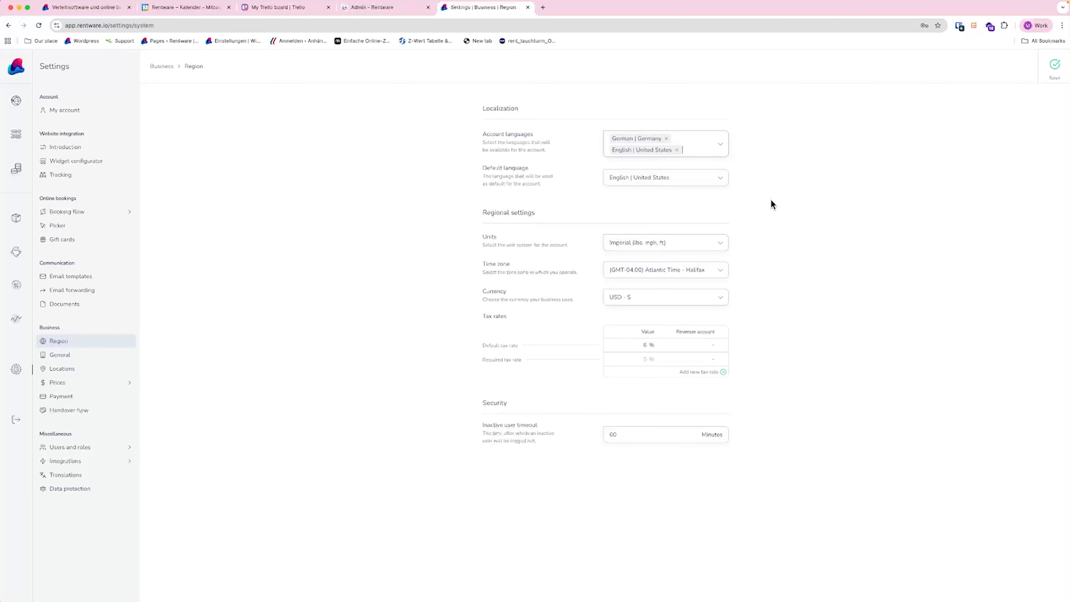
click(1054, 70)
- Review the segments in the general business settings, compare them with the inventory categories, and return to the settings
click(101, 363)
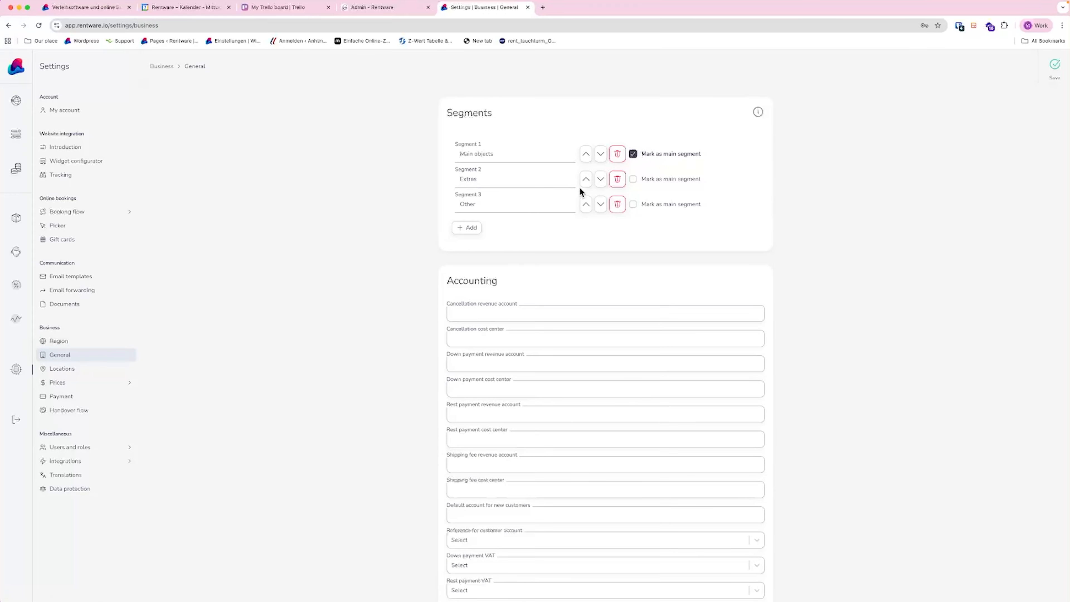
click(19, 231)
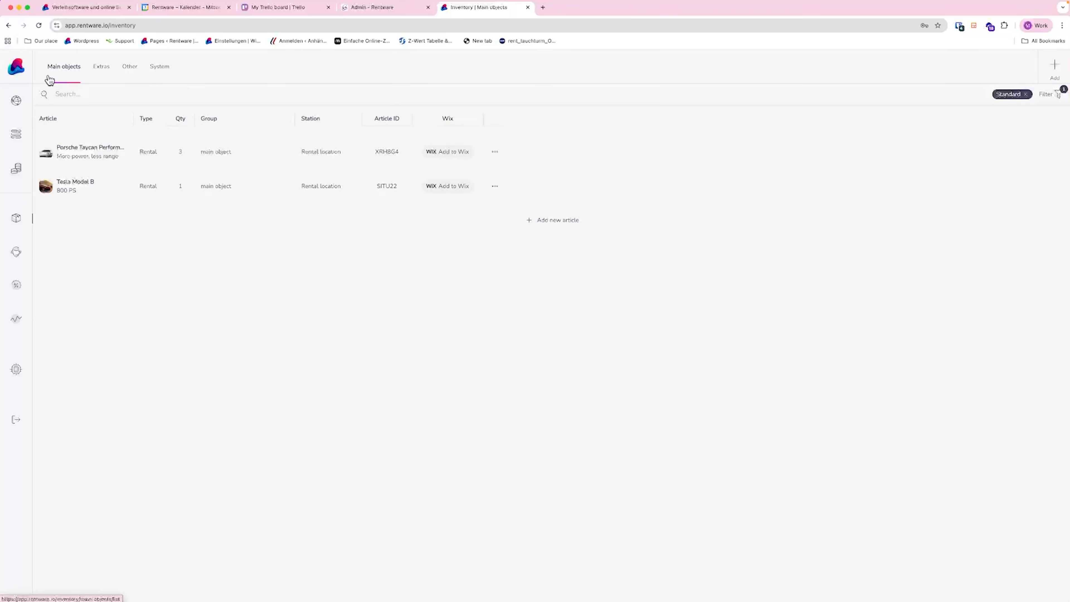
click(16, 368)
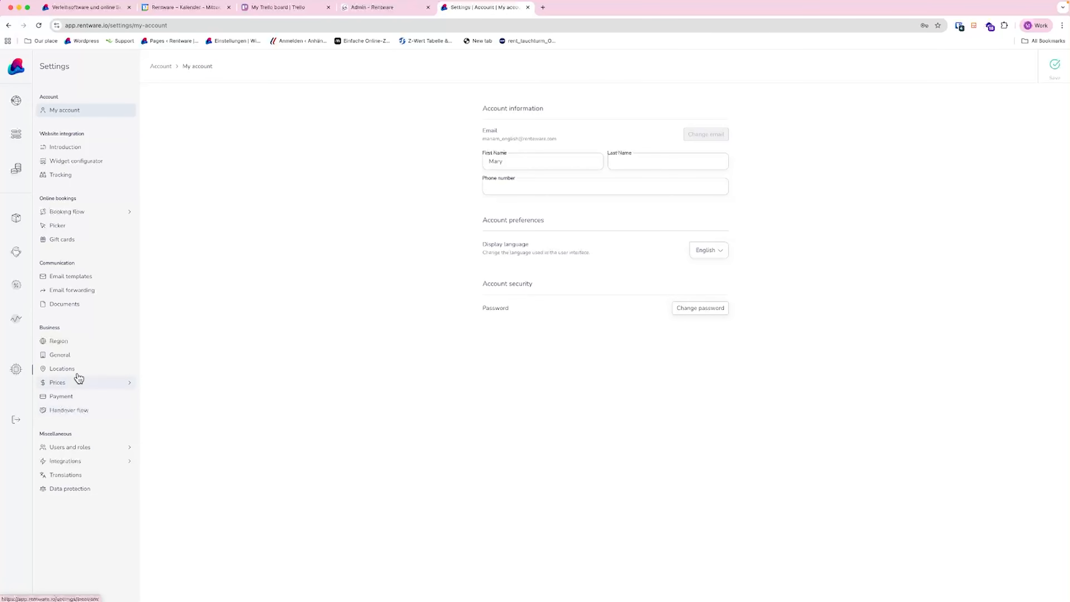
- Examine the segments and the accounting fields for revenue accounts and cost centers in the general business settings
click(67, 356)
scroll(508, 337, down, 3)
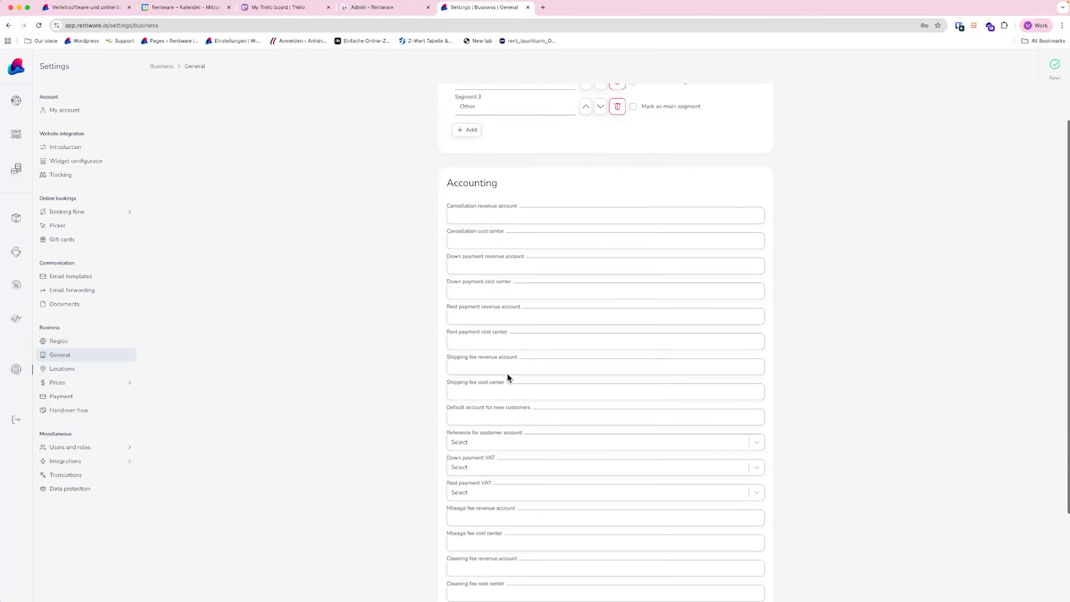
scroll(508, 377, down, 3)
scroll(512, 381, up, 6)
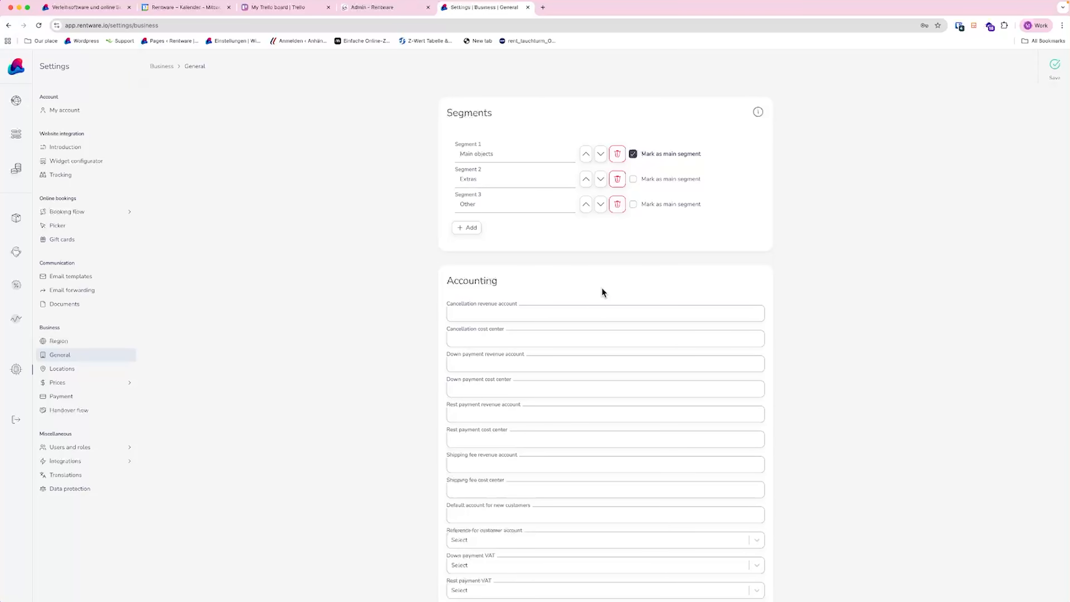
scroll(593, 425, down, 2)
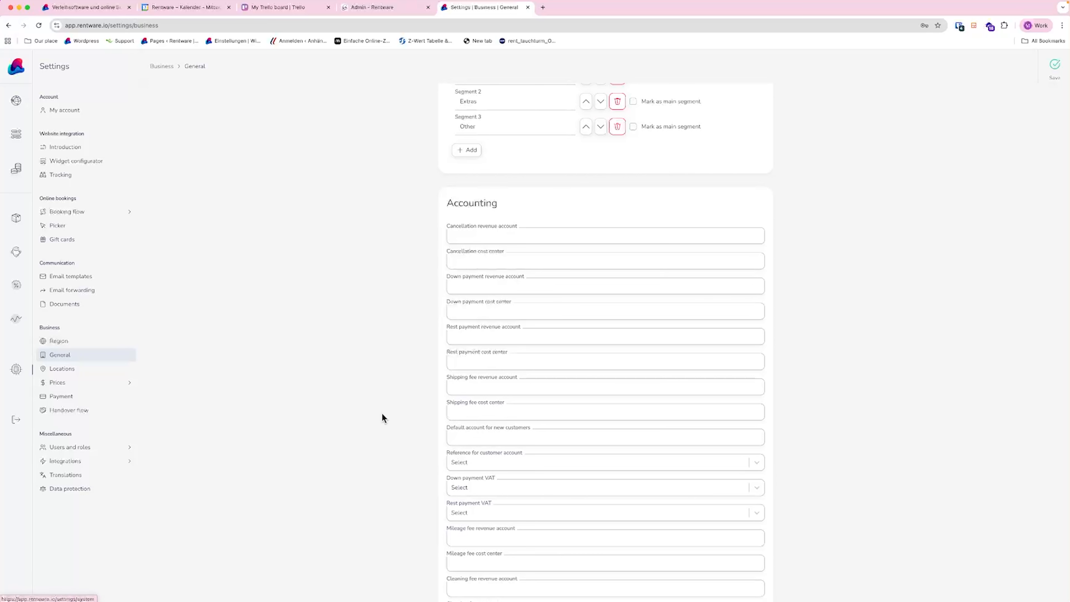
scroll(428, 474, down, 2)
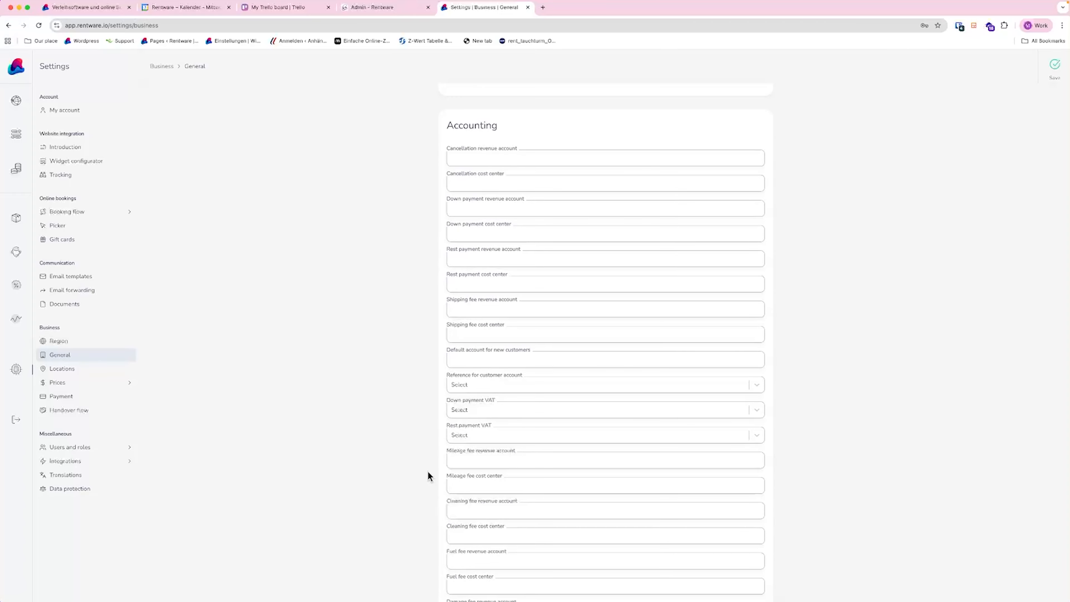
scroll(429, 475, down, 2)
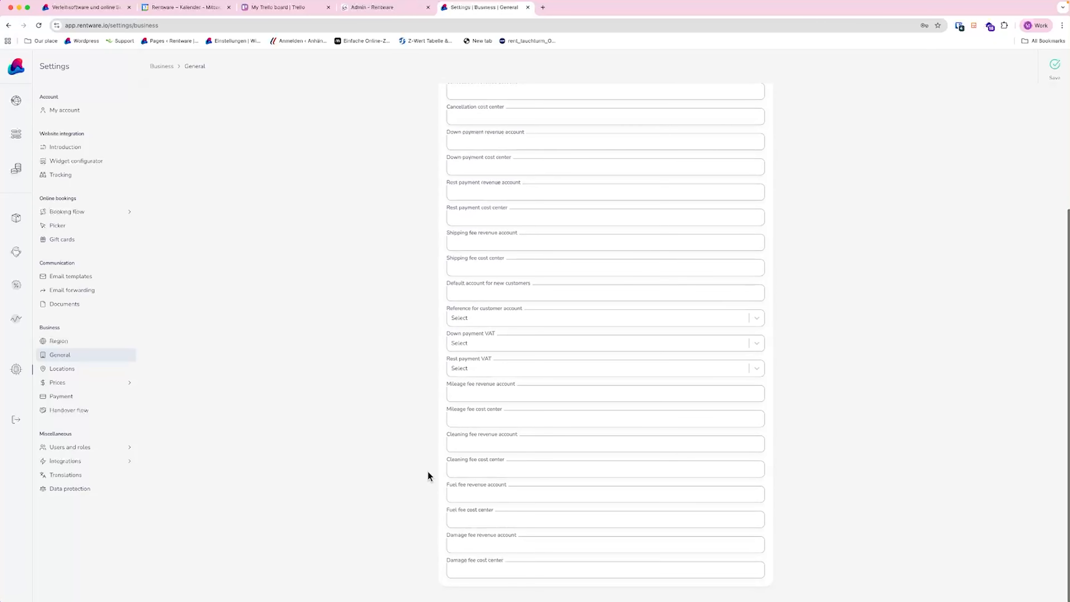
- Inspect the form for adding a new location and its location type options, then close it without saving
click(122, 376)
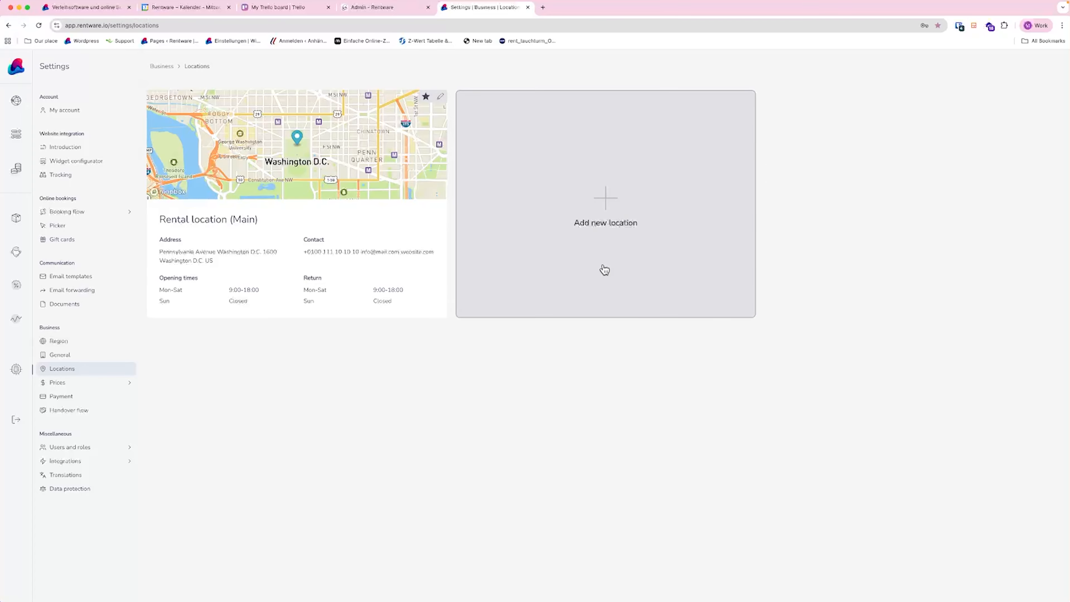
click(604, 270)
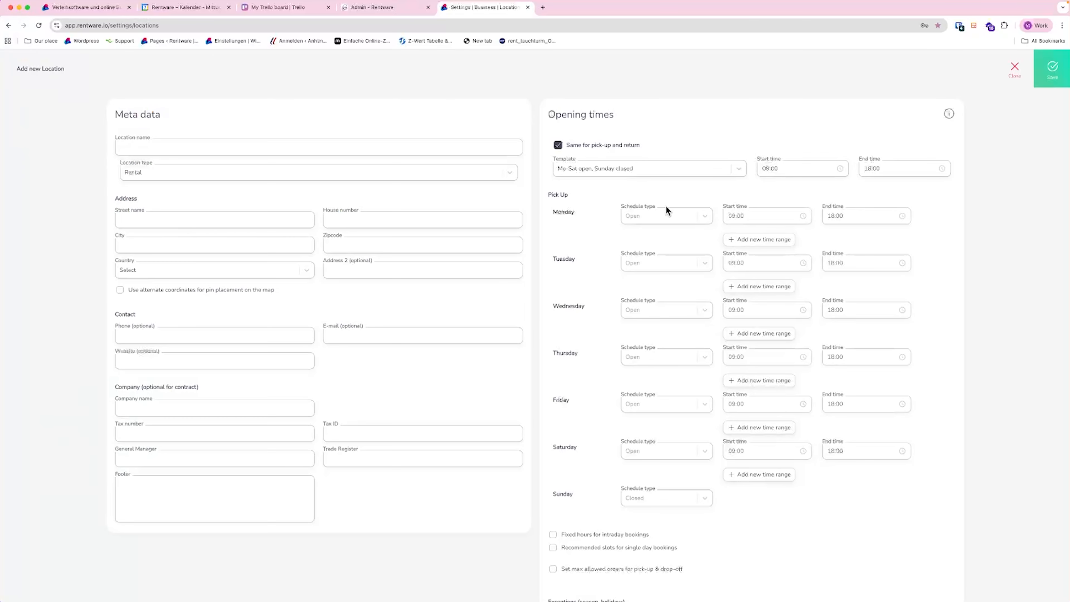
click(1004, 79)
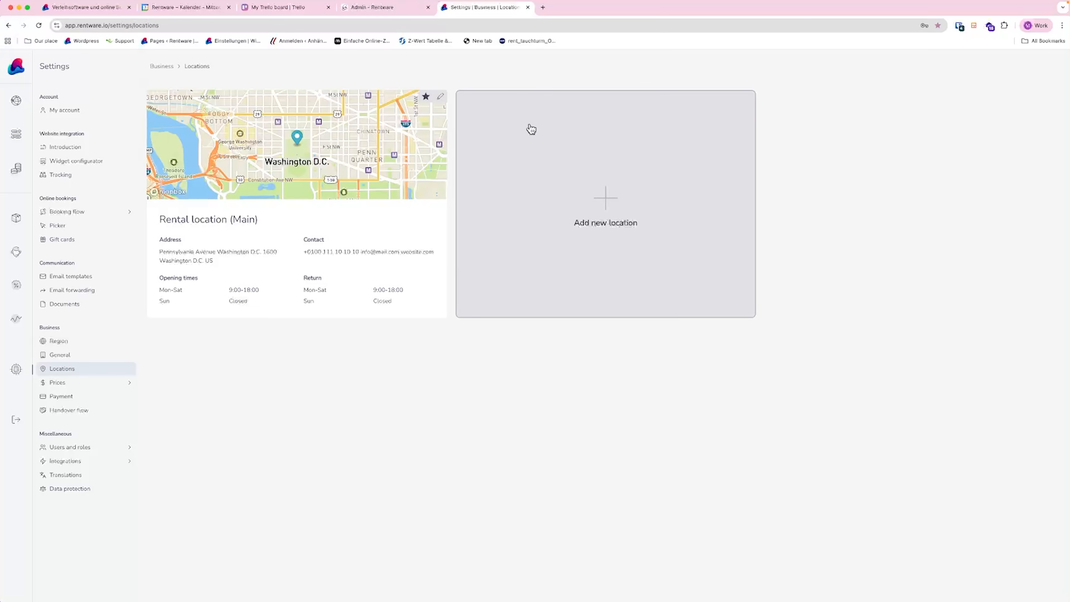
click(532, 129)
click(355, 173)
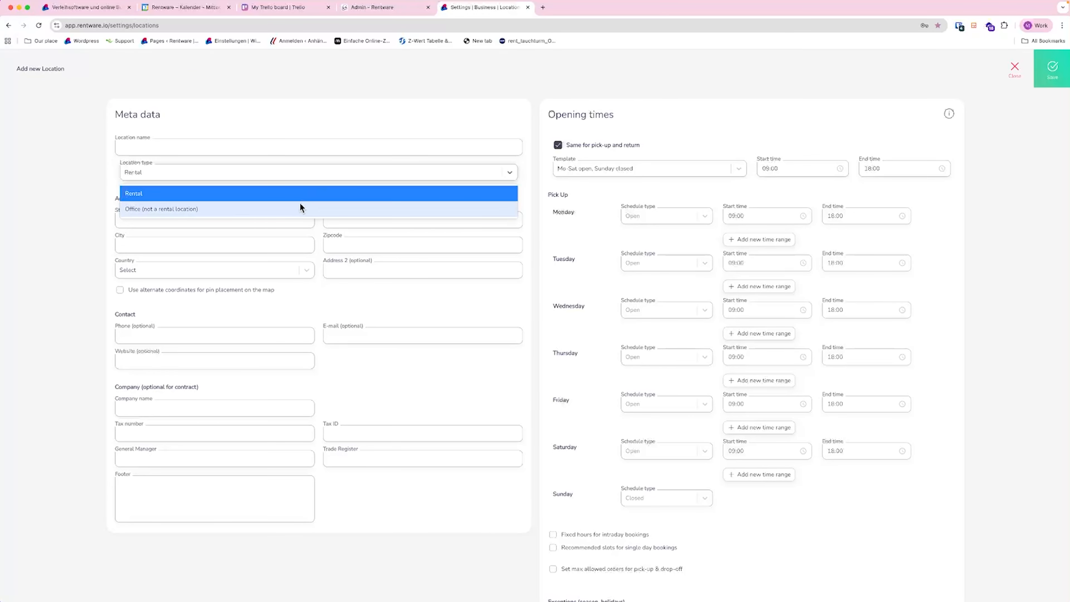
click(1014, 71)
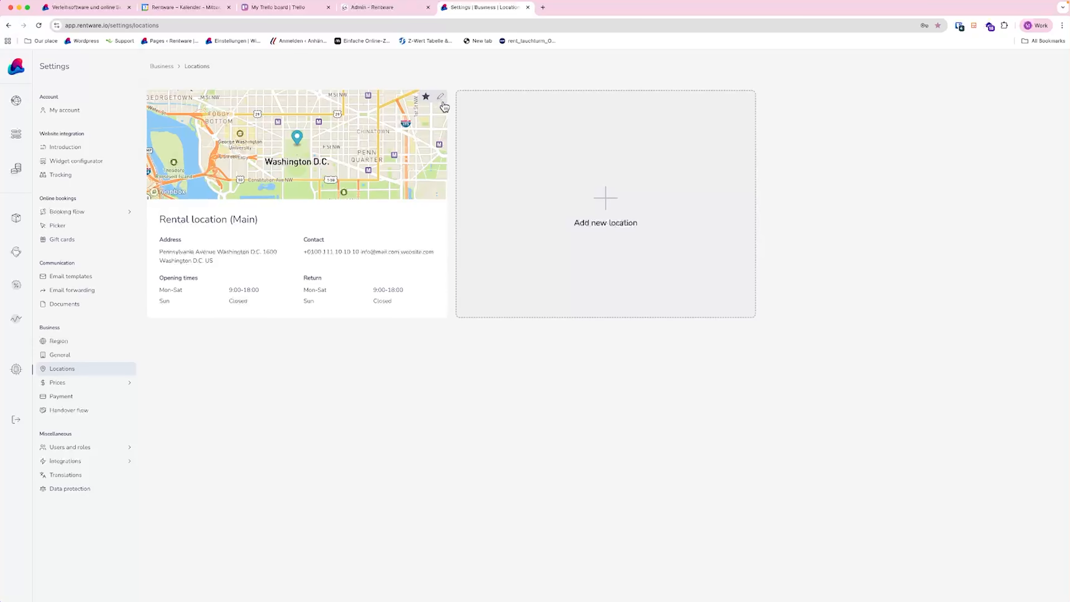
- Open the main rental location for editing, inspect its opening times and Tuesday's schedule types, and close it without saving
click(440, 97)
click(946, 148)
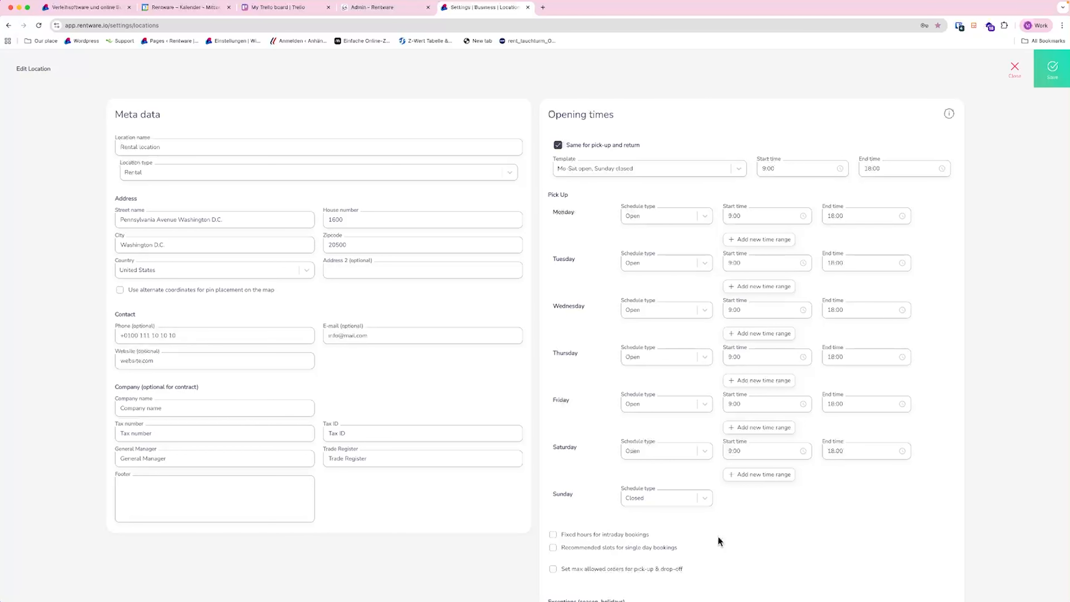
click(693, 262)
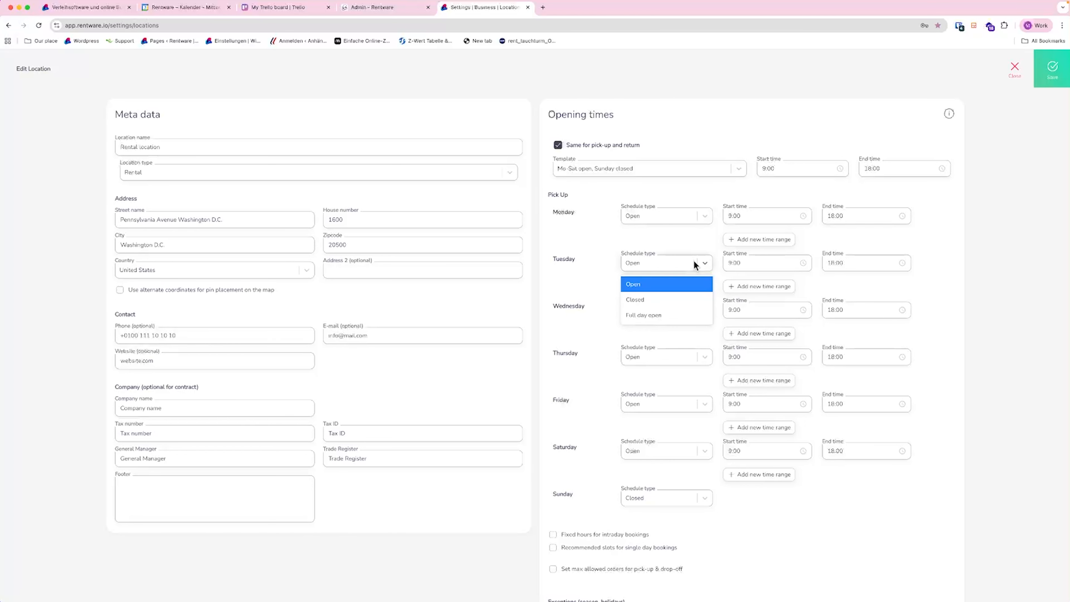
click(677, 243)
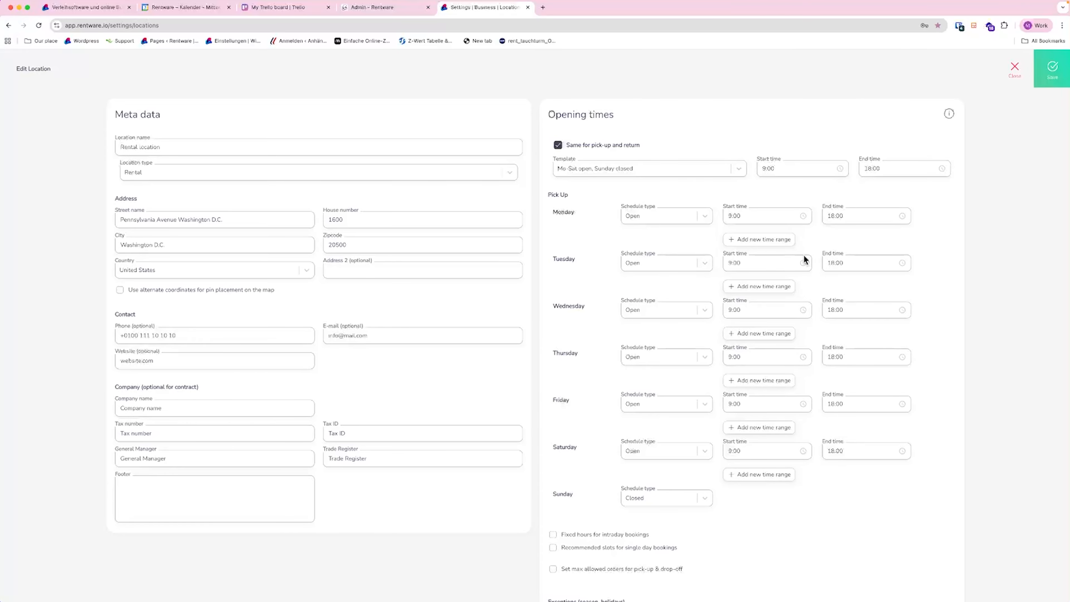
click(1013, 78)
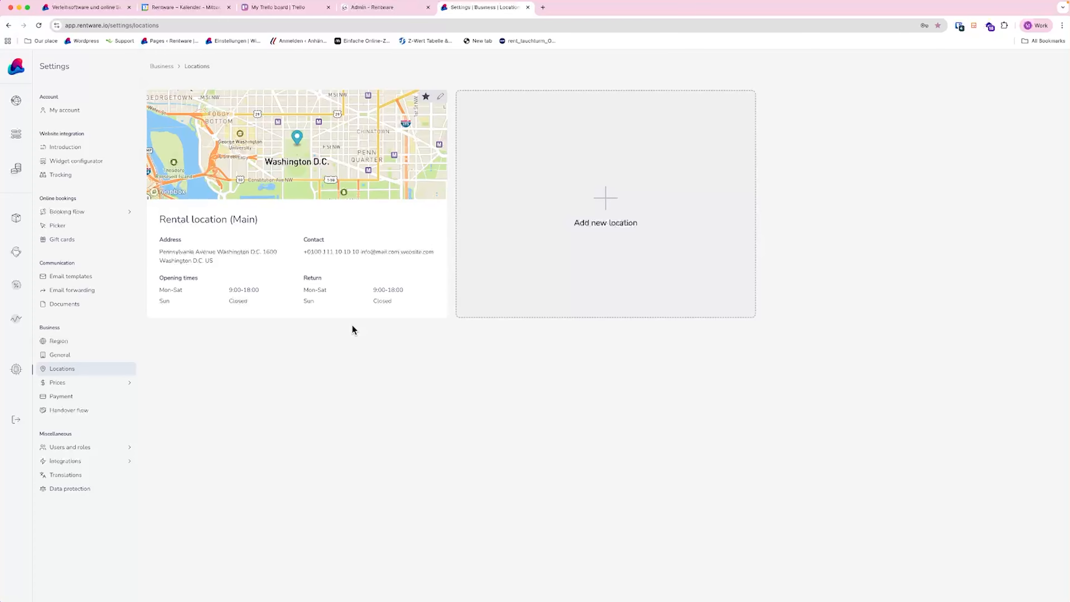
click(441, 99)
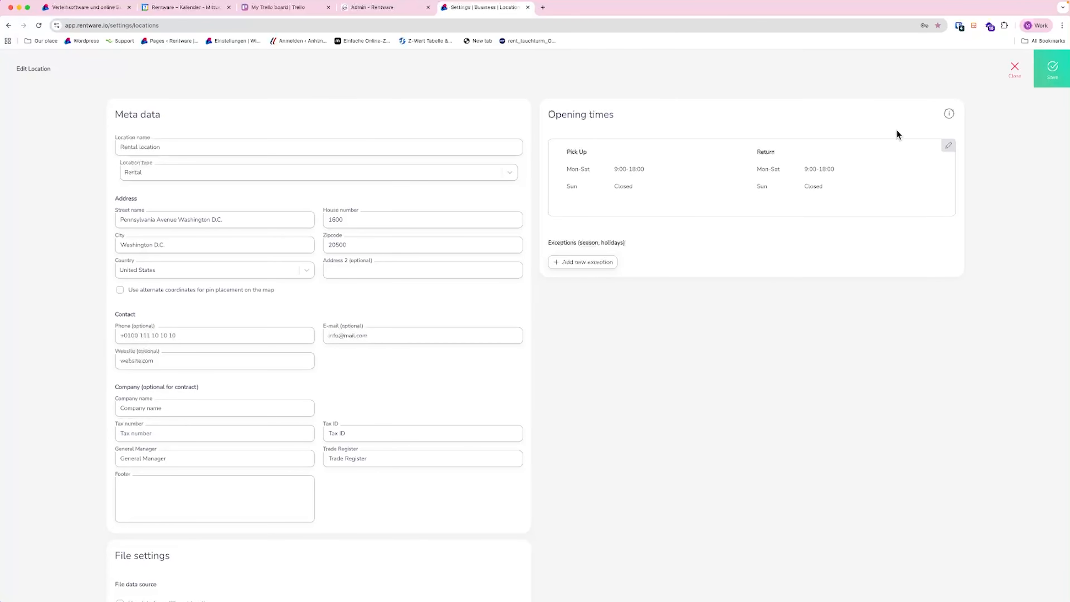
click(1013, 71)
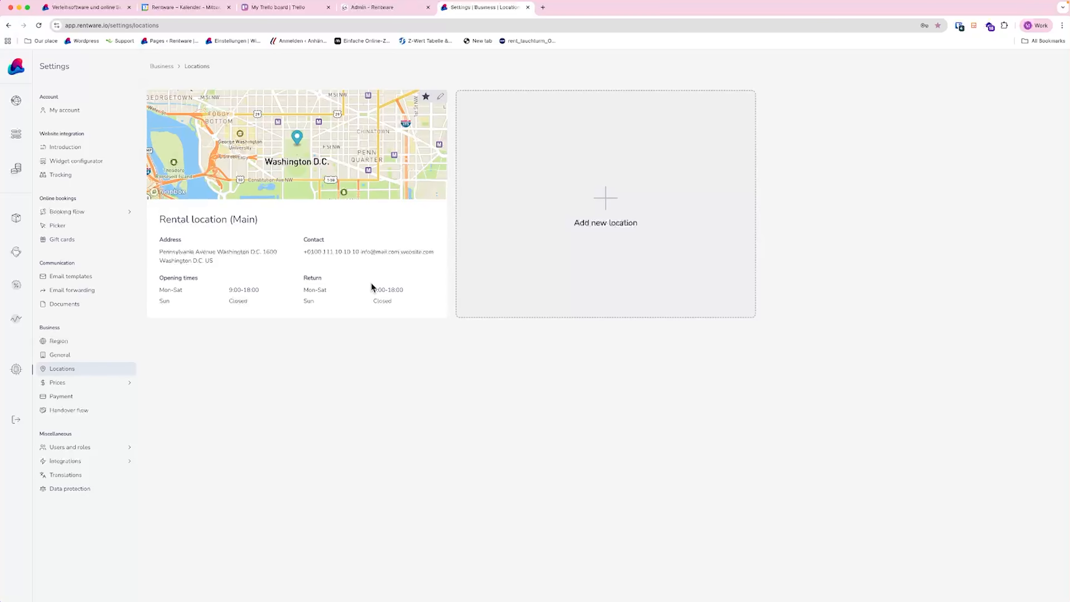
- Review the price display format settings and the item price calculation options
click(95, 385)
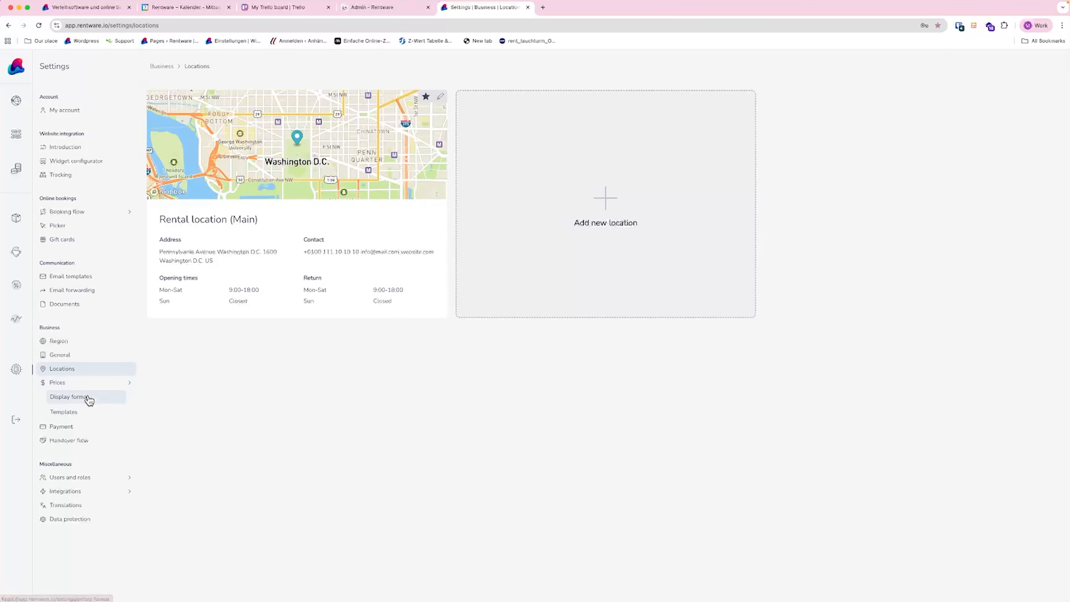
click(79, 402)
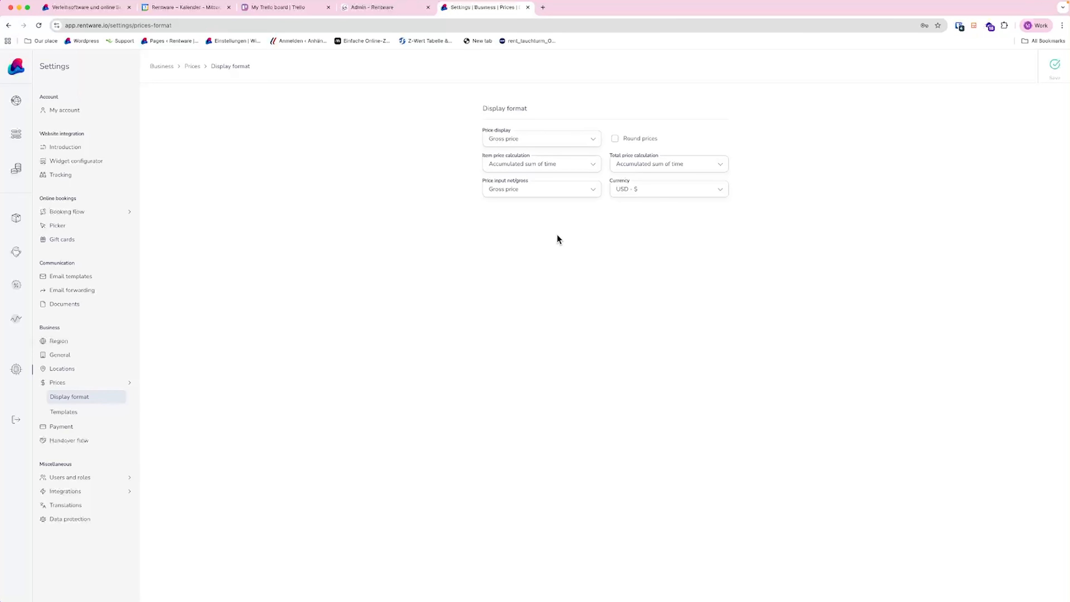
click(572, 164)
click(573, 164)
- Open the Tesla pricing template, check its duration based pricing and available template actions, then close it unchanged
click(95, 416)
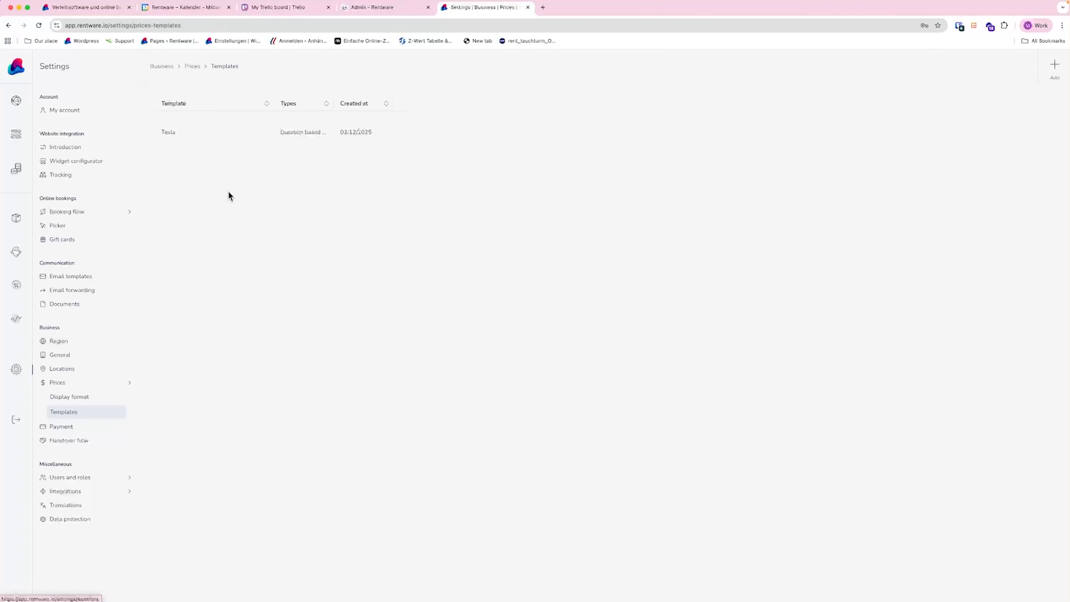
click(181, 134)
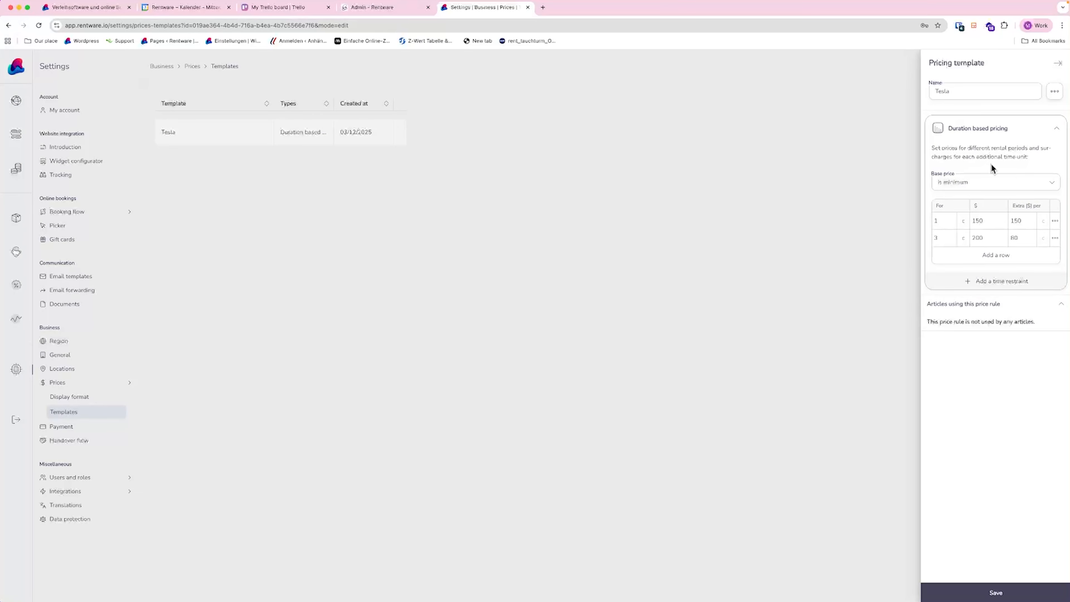
click(1055, 92)
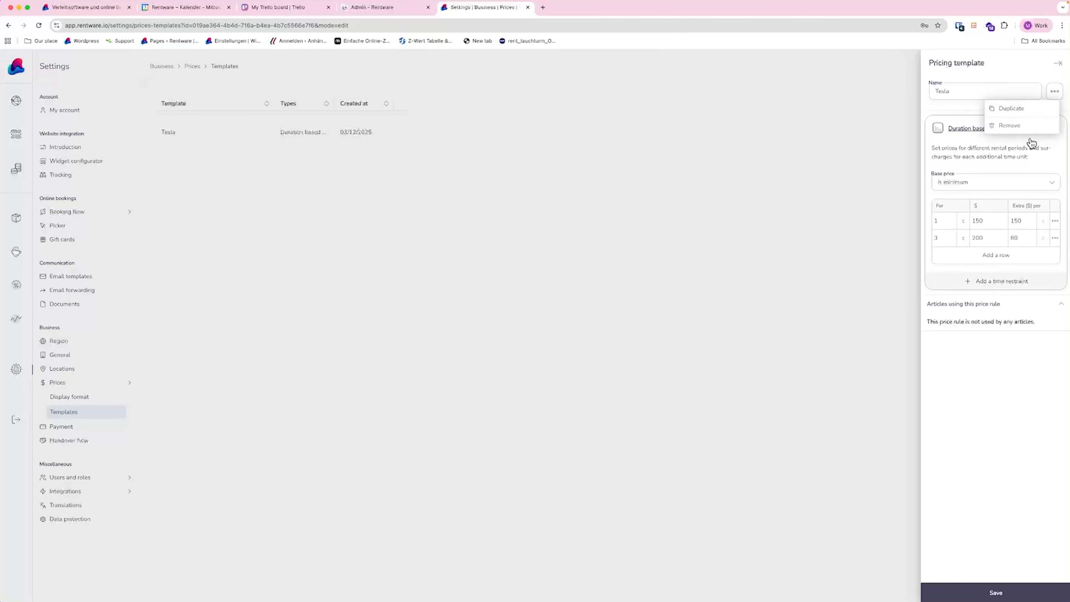
click(781, 181)
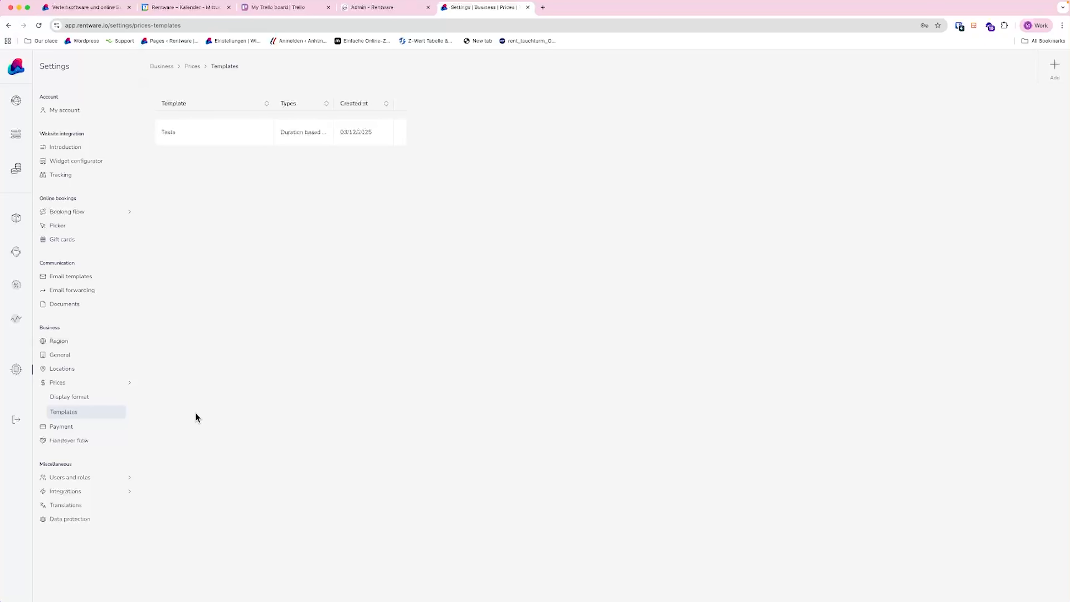
- Examine the payment settings, covering the PayPal, Stripe and Tillhub provider fields and the selectable payment methods
click(109, 429)
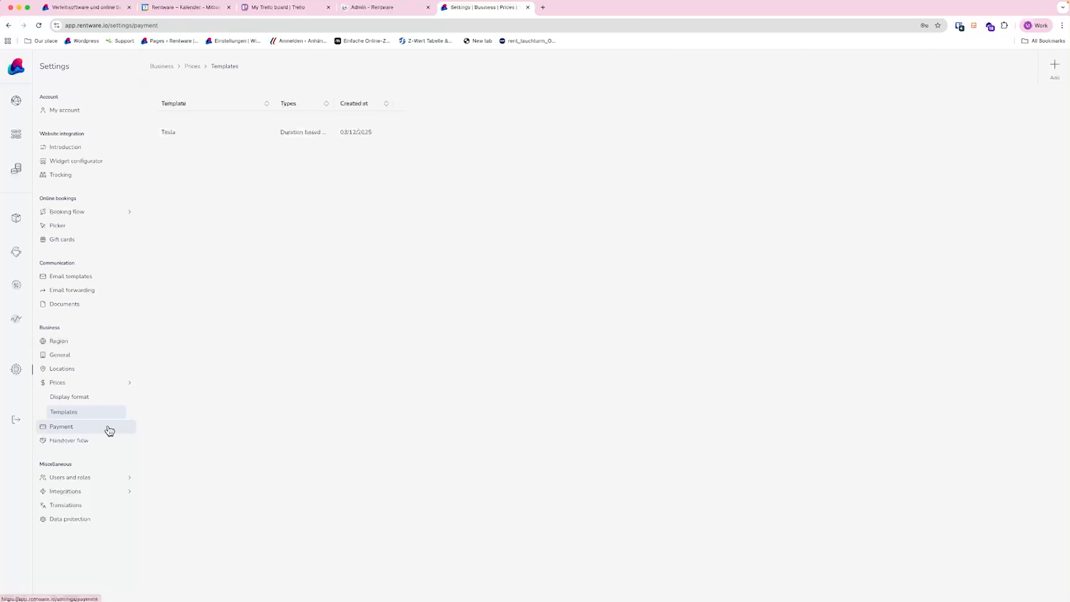
scroll(423, 419, down, 5)
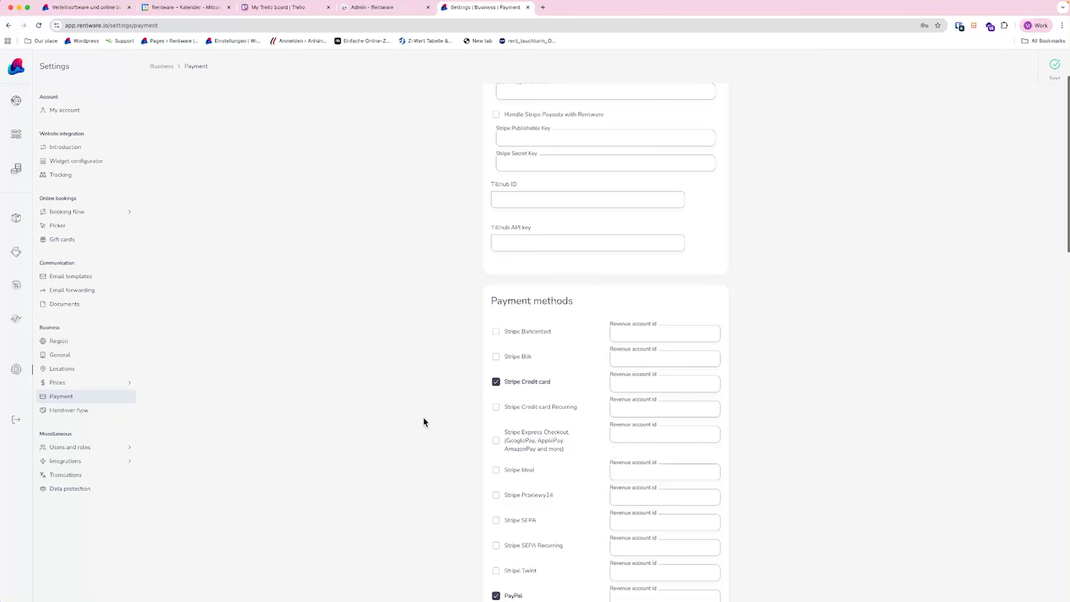
scroll(423, 418, up, 5)
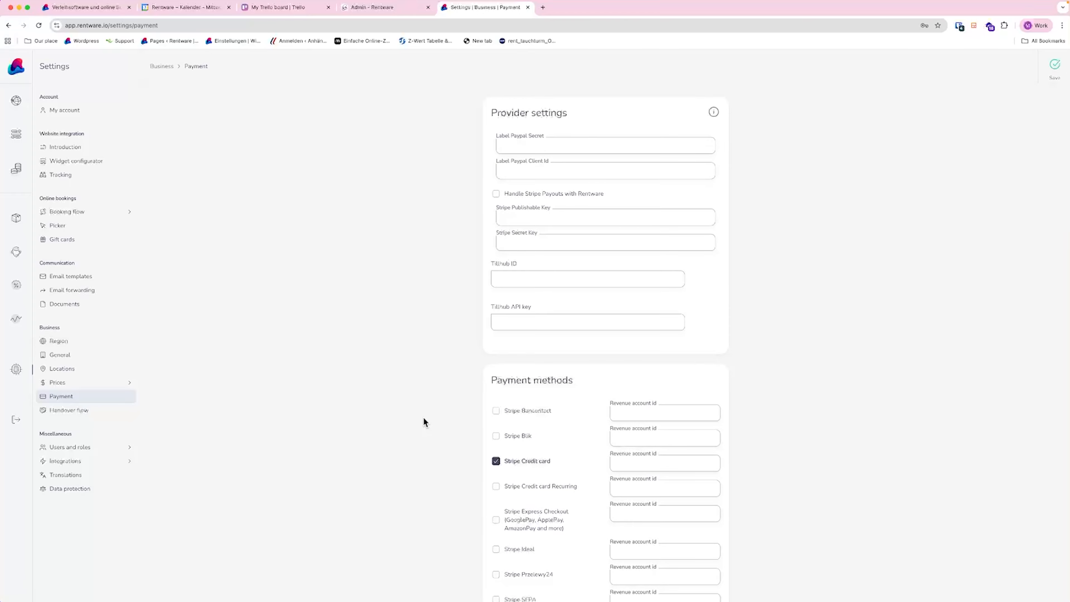
scroll(458, 460, down, 3)
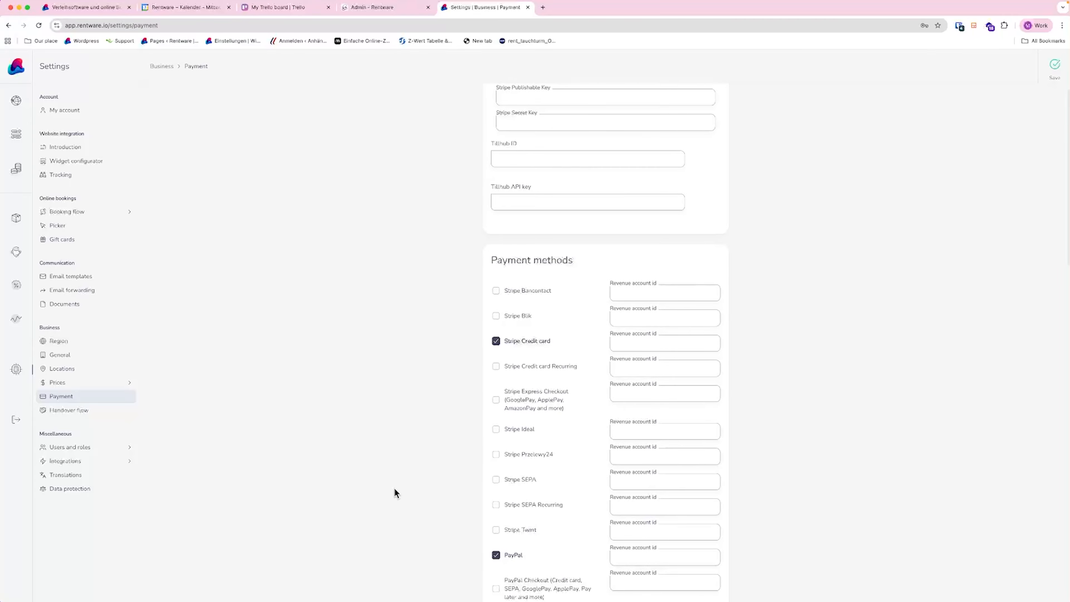
scroll(430, 505, up, 3)
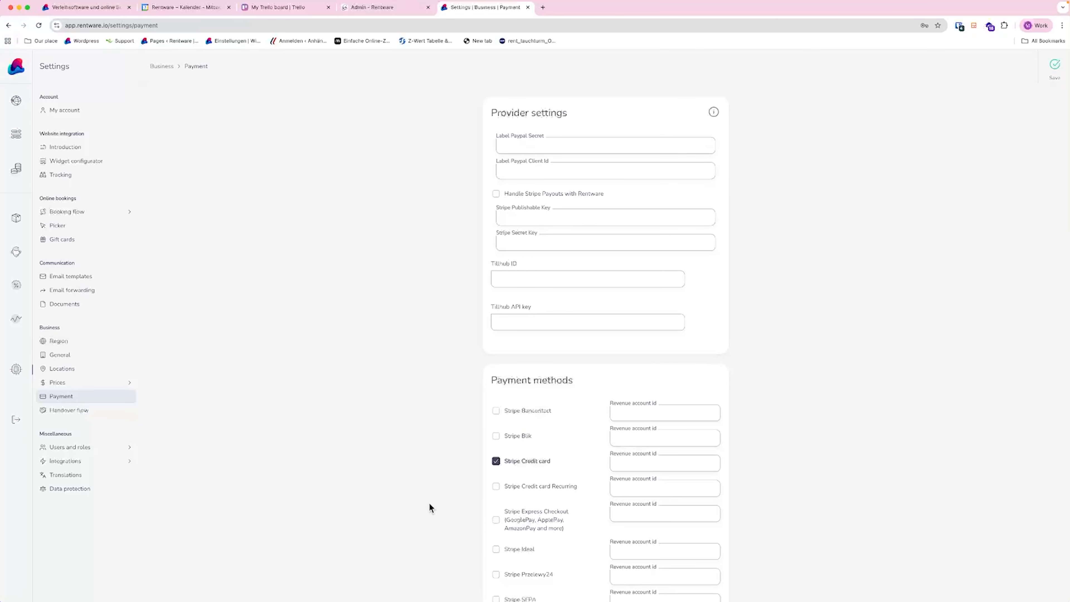
scroll(478, 537, down, 3)
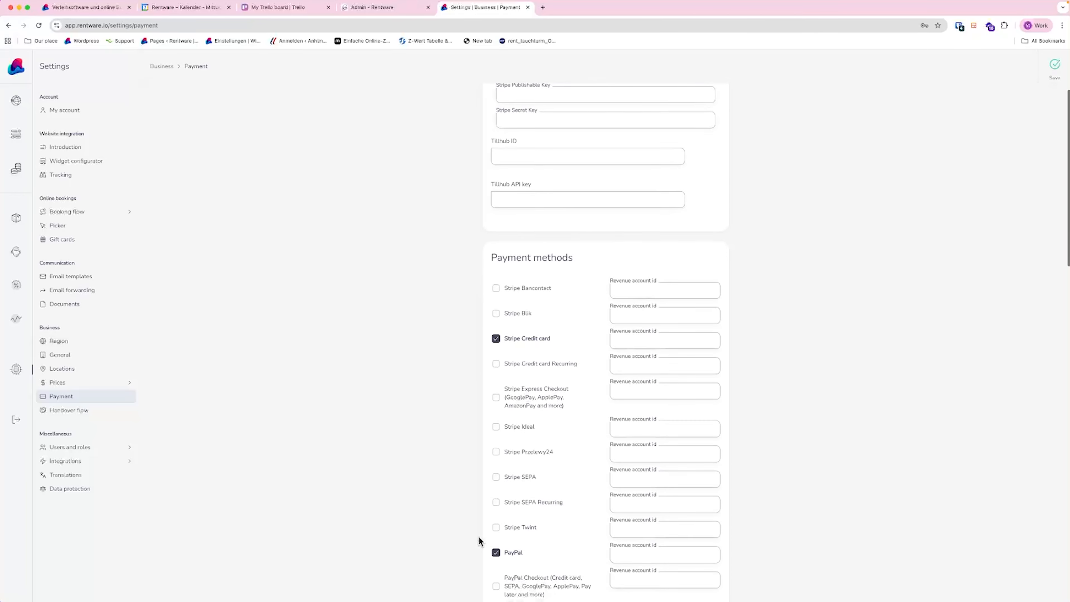
scroll(477, 546, up, 1)
scroll(476, 551, up, 2)
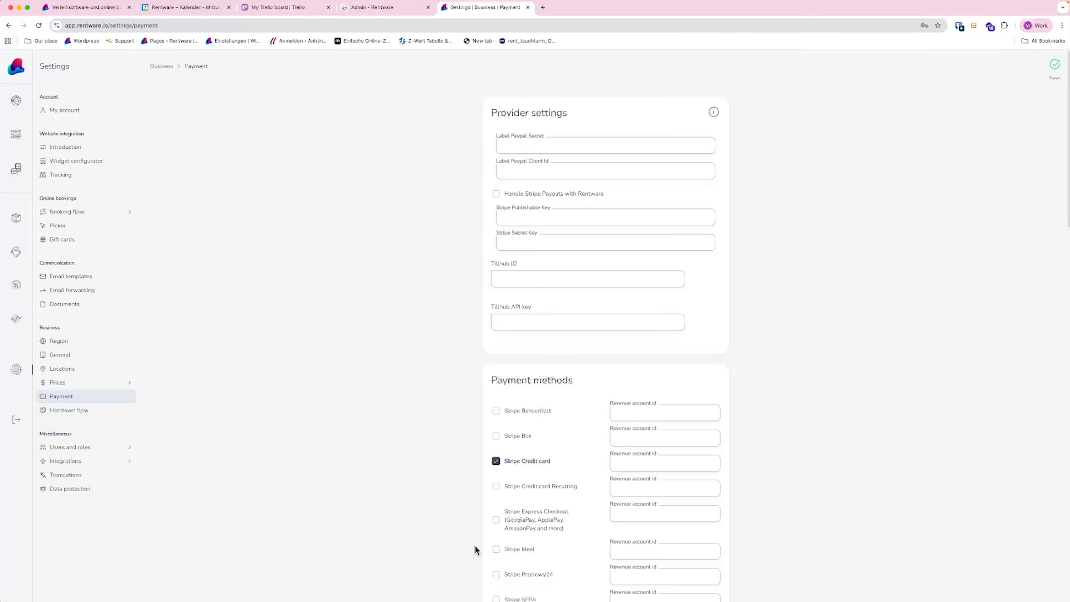
scroll(476, 551, down, 2)
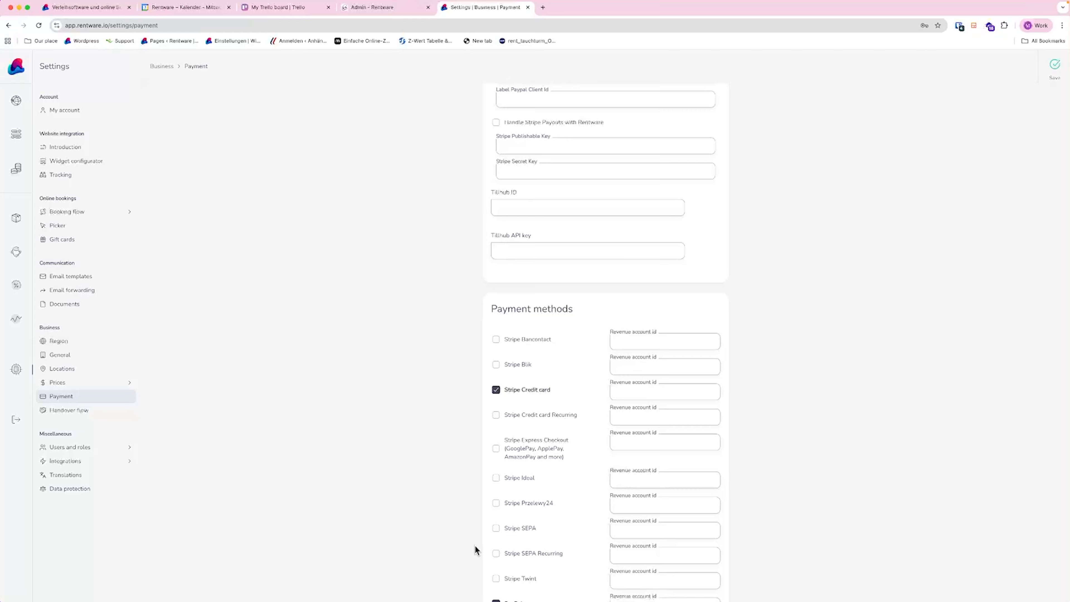
scroll(475, 550, down, 2)
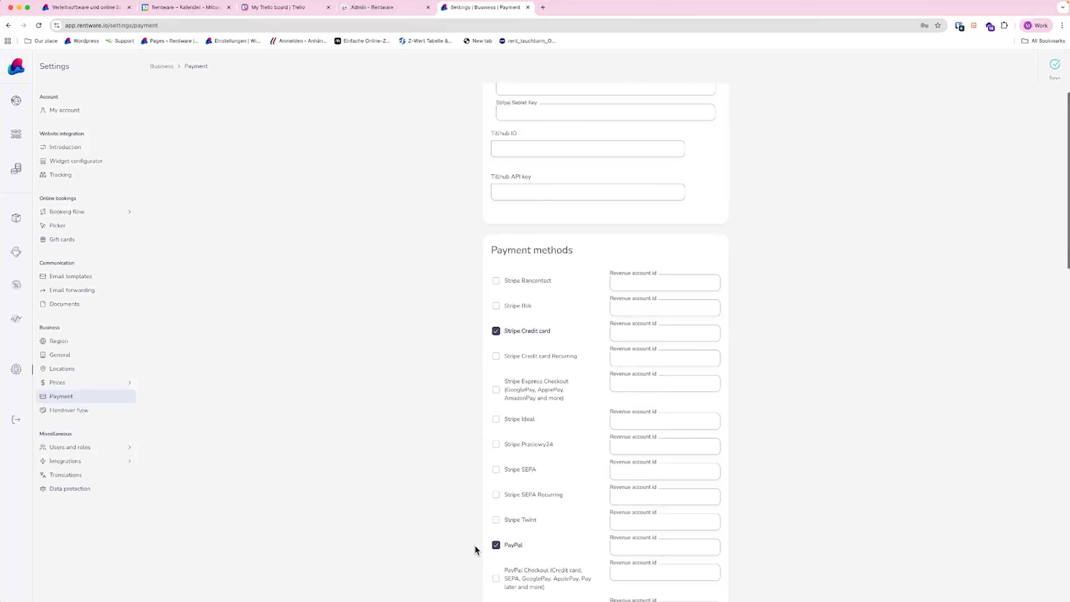
scroll(476, 549, down, 2)
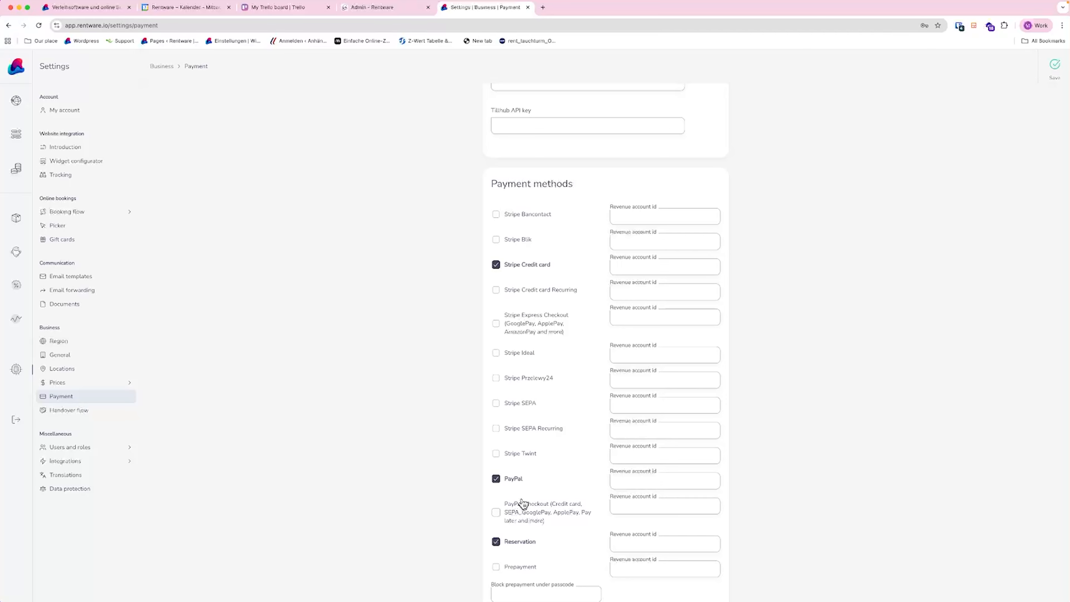
- Examine the remaining payment settings: online payment methods, split payment amounts, and manual payment methods with their default method
scroll(475, 516, down, 1)
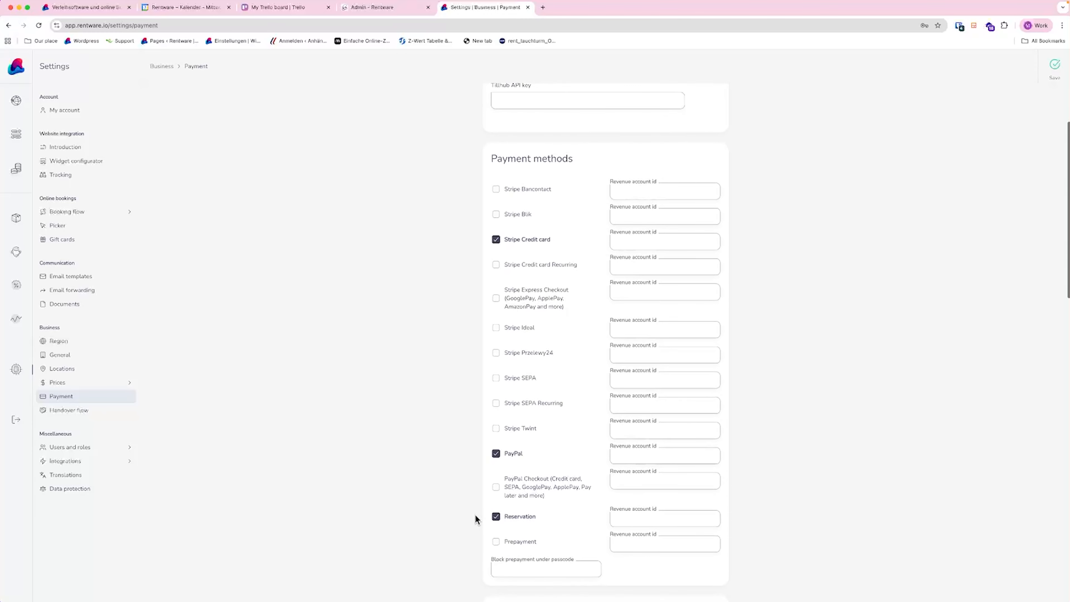
scroll(568, 384, up, 4)
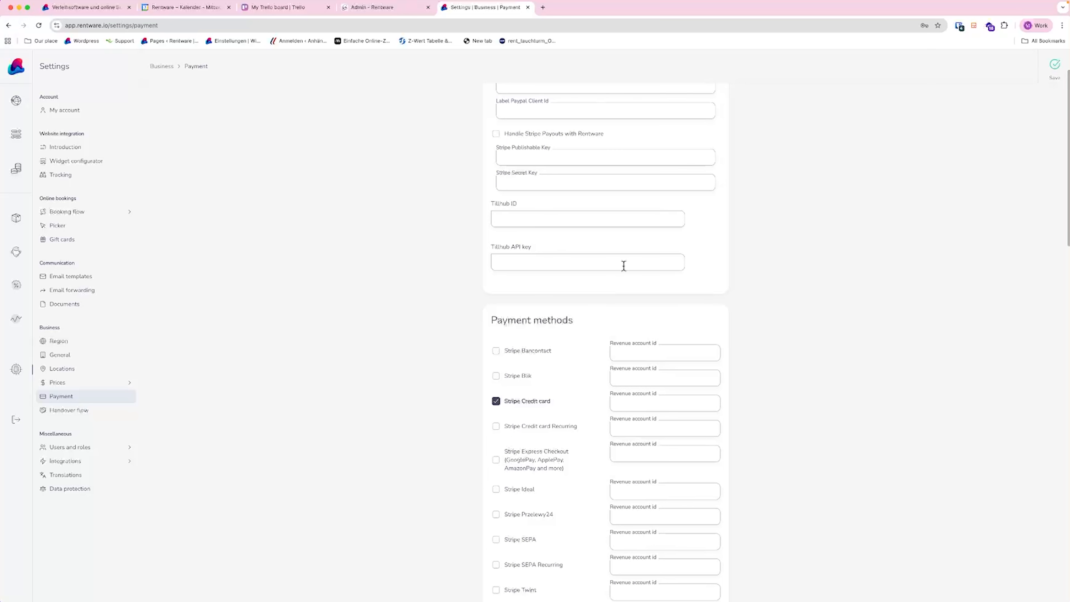
scroll(633, 372, down, 3)
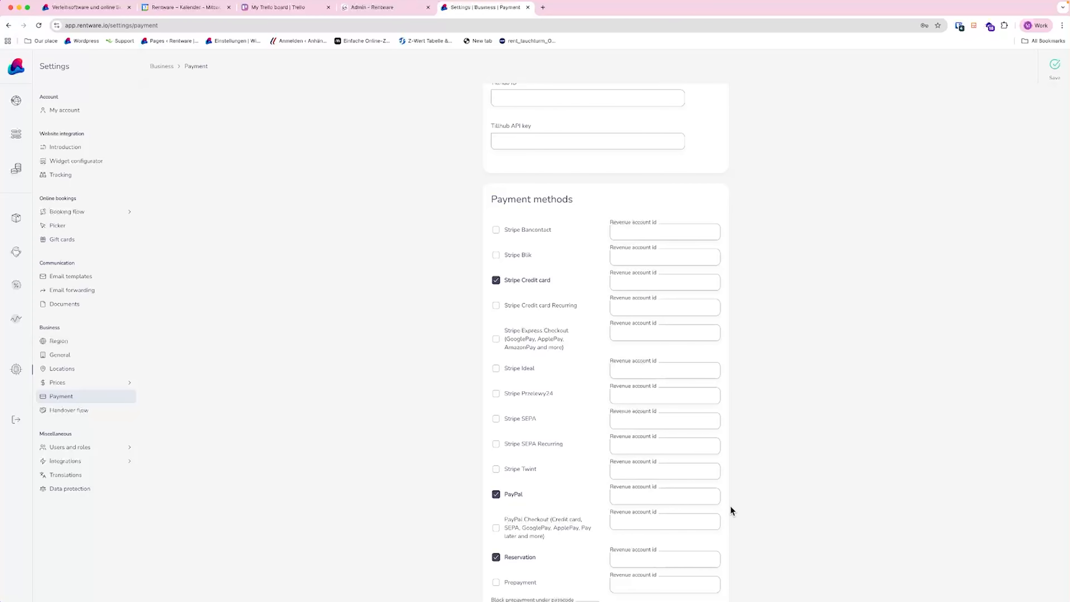
scroll(773, 544, down, 4)
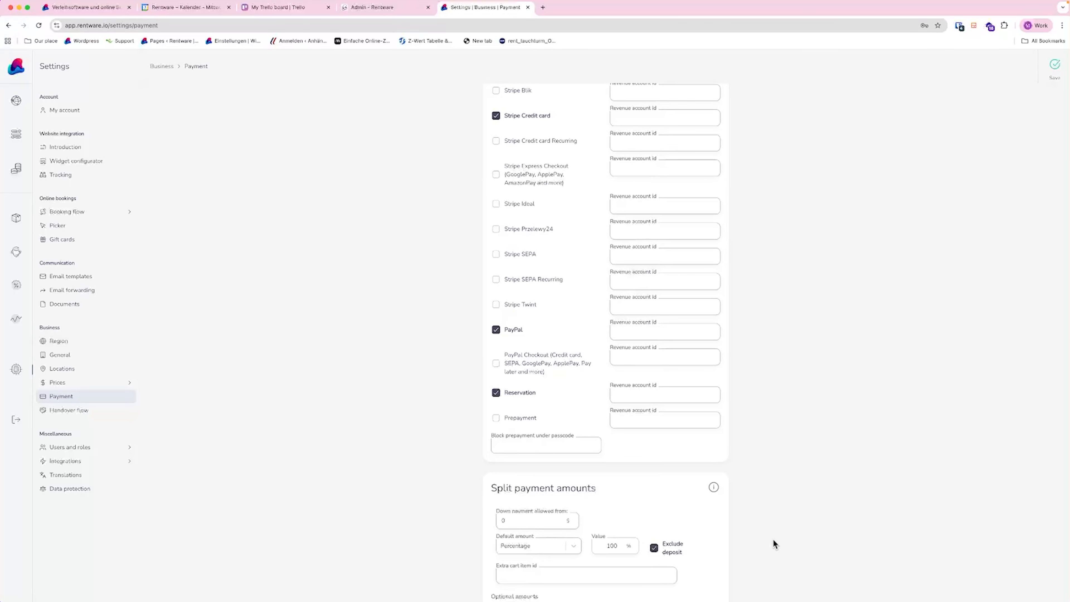
scroll(774, 543, down, 6)
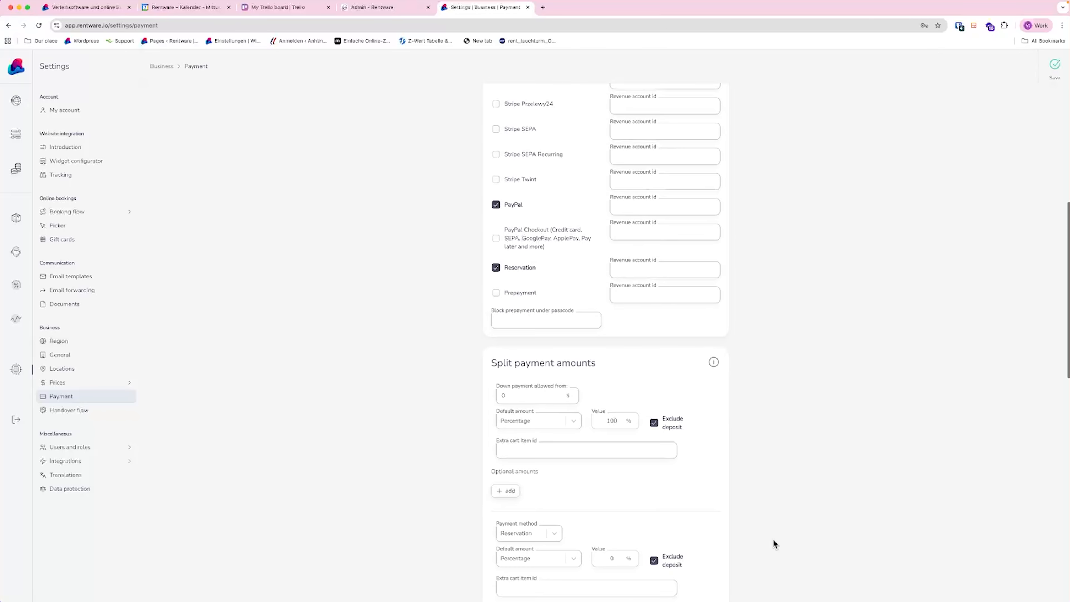
scroll(774, 544, down, 7)
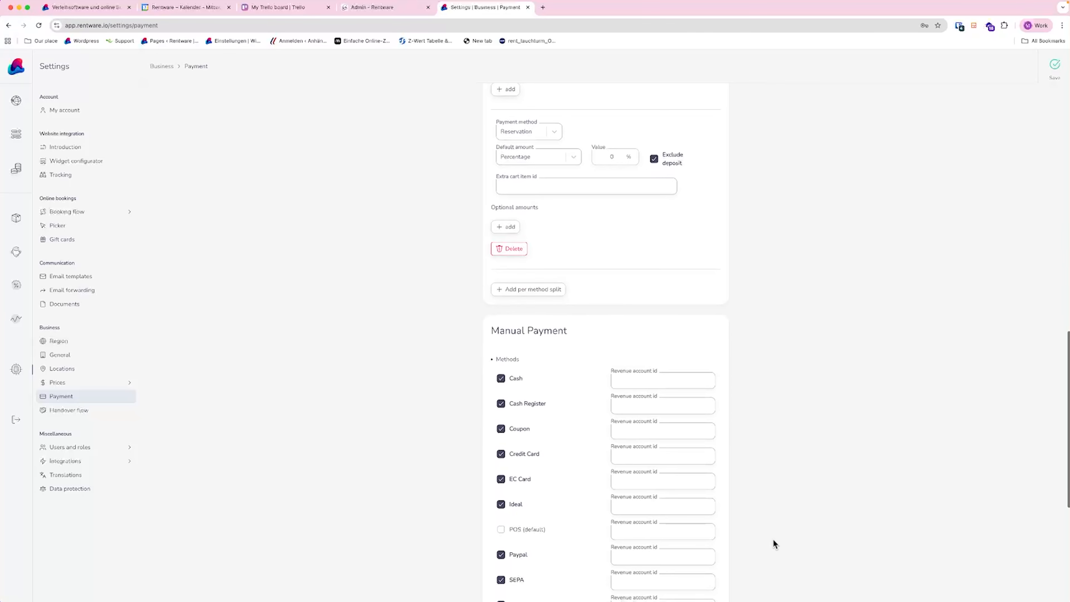
scroll(445, 514, down, 1)
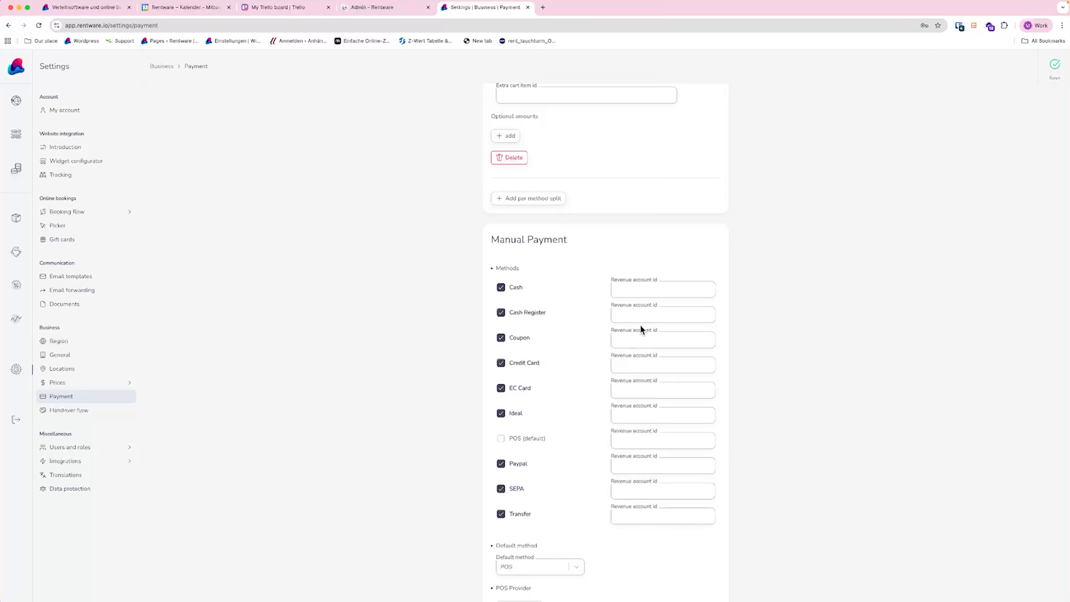
scroll(640, 326, up, 5)
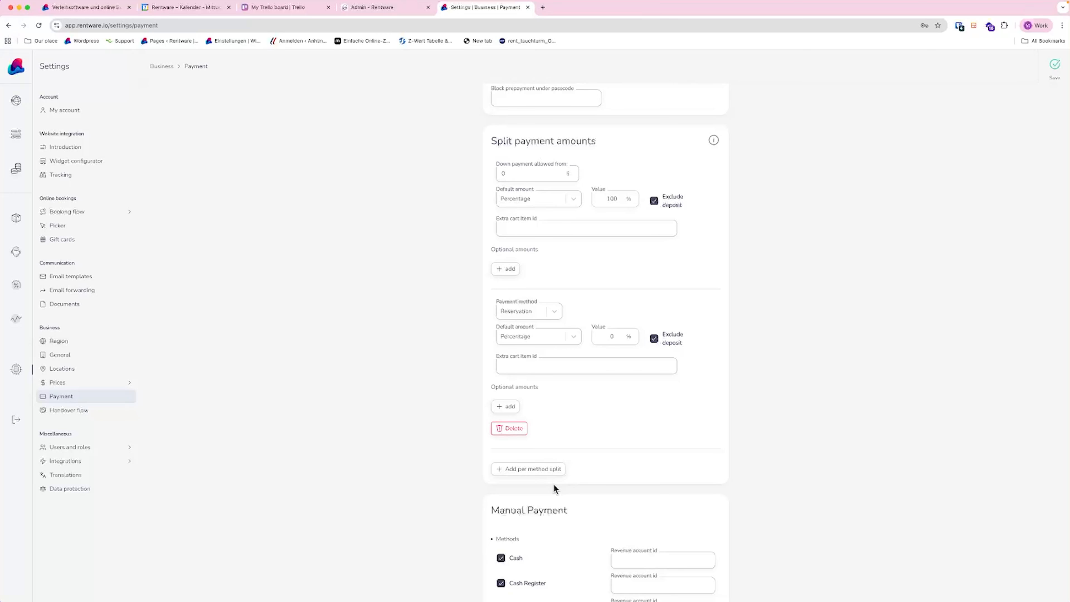
- Open the handover flow settings and check the choices for the pick-up sign item condition confirmation, leaving it unchanged
click(87, 414)
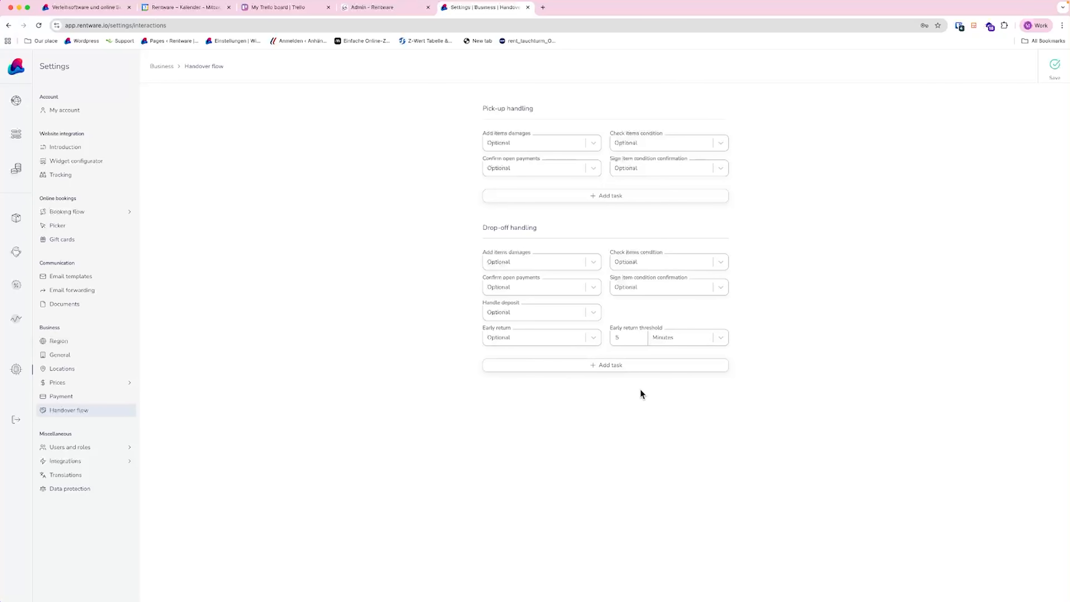
click(708, 172)
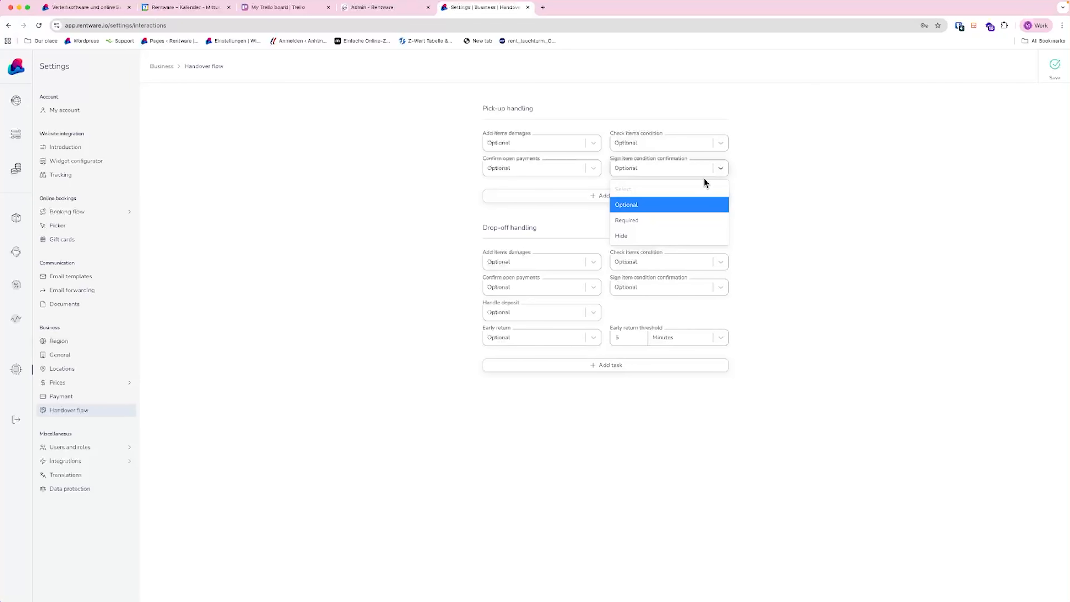
click(803, 244)
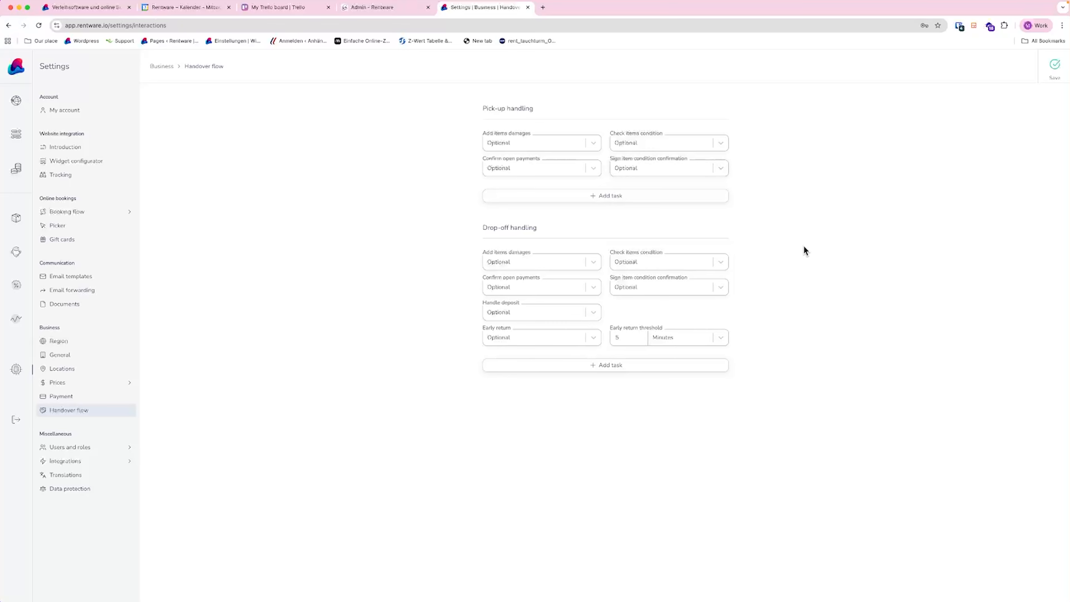
- Try adding a custom task to the pick-up handling, and remove it before saving the handover flow
click(694, 201)
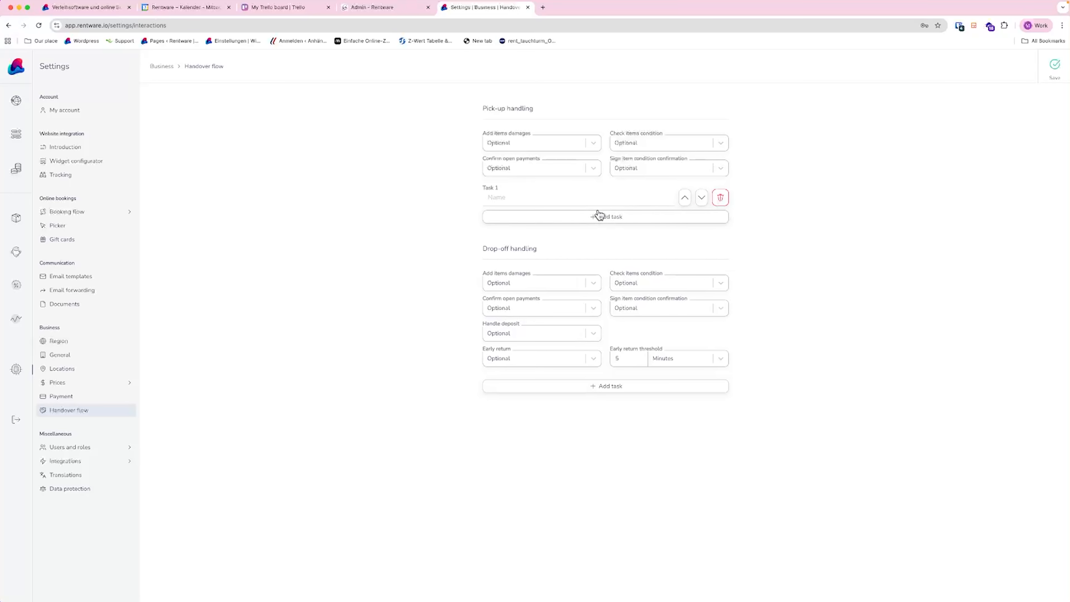
click(724, 203)
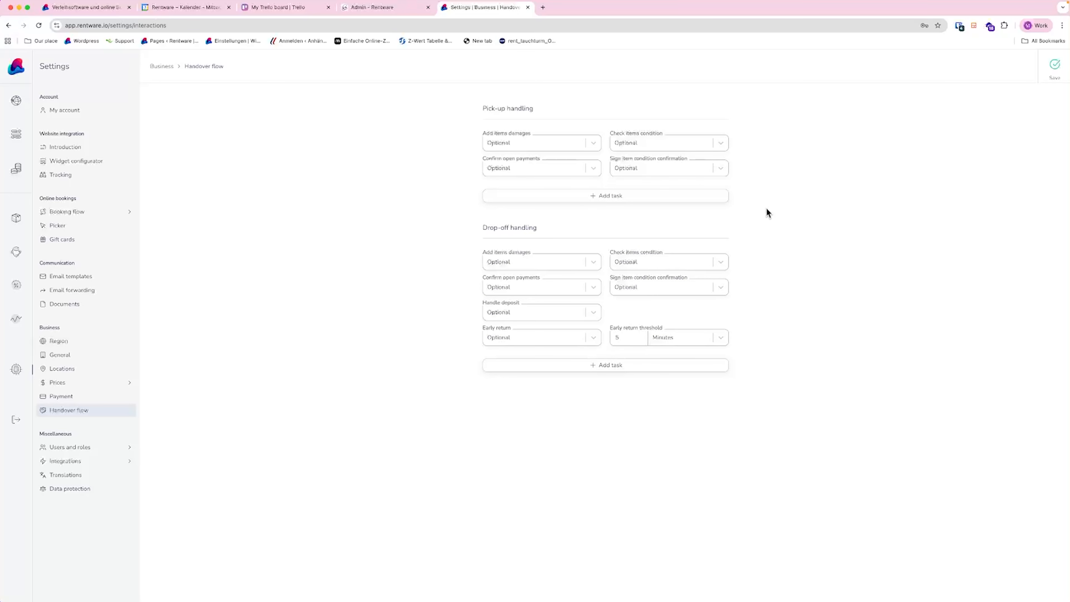
click(1054, 68)
- Open the Tesla Model B article in the inventory, view its specs options including Protocol config, and close them
click(22, 219)
click(597, 87)
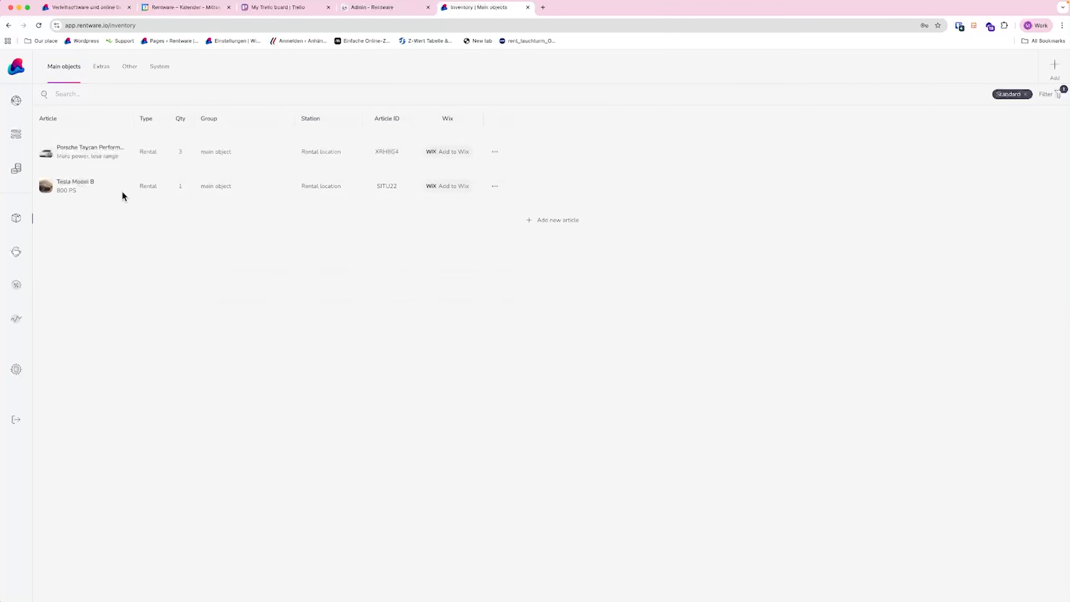
click(86, 185)
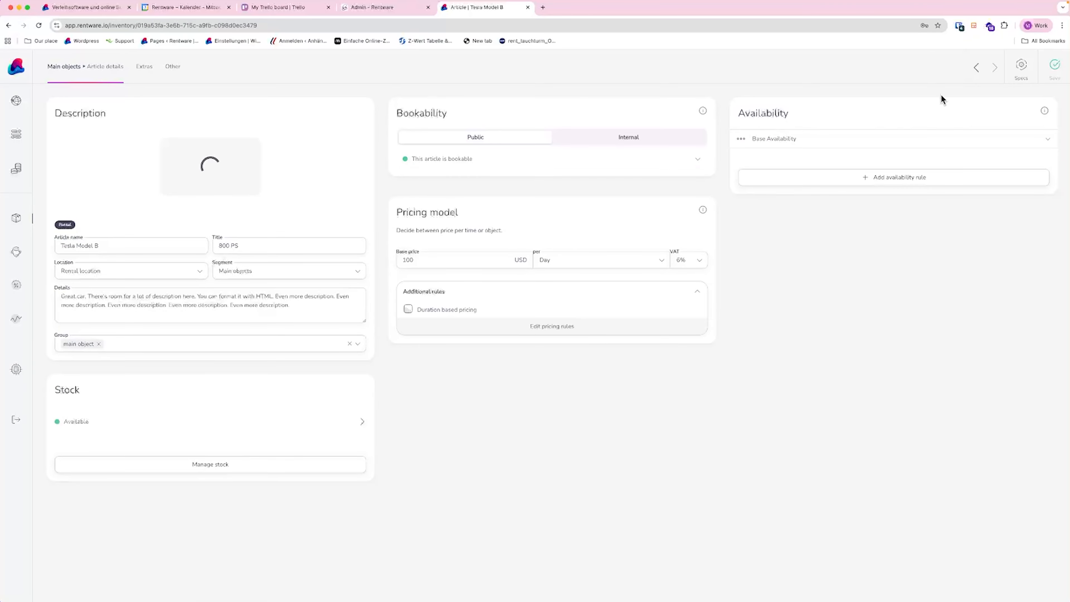
click(1010, 80)
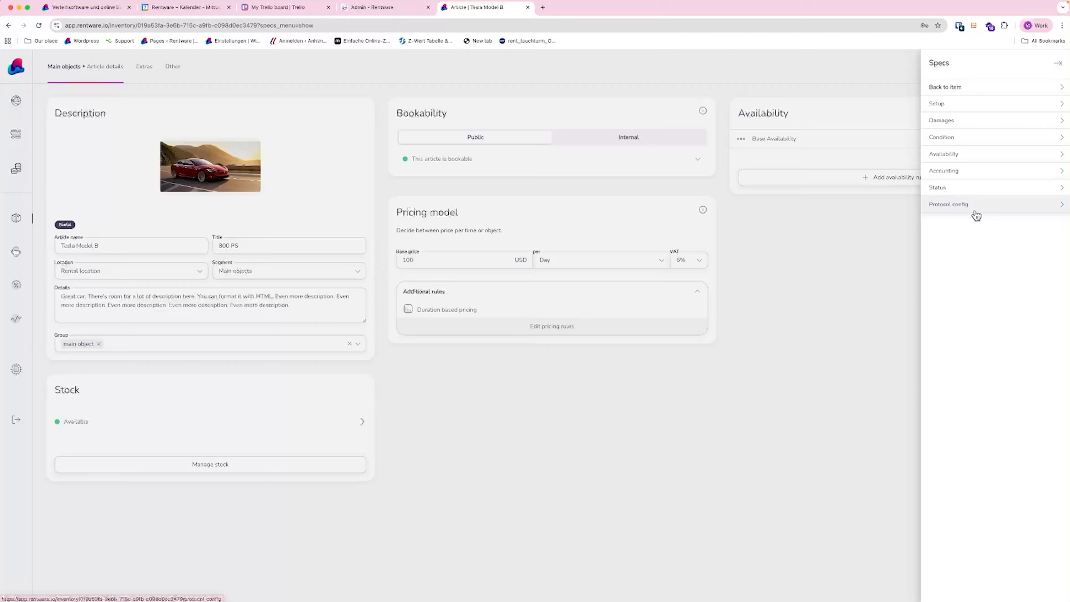
click(545, 346)
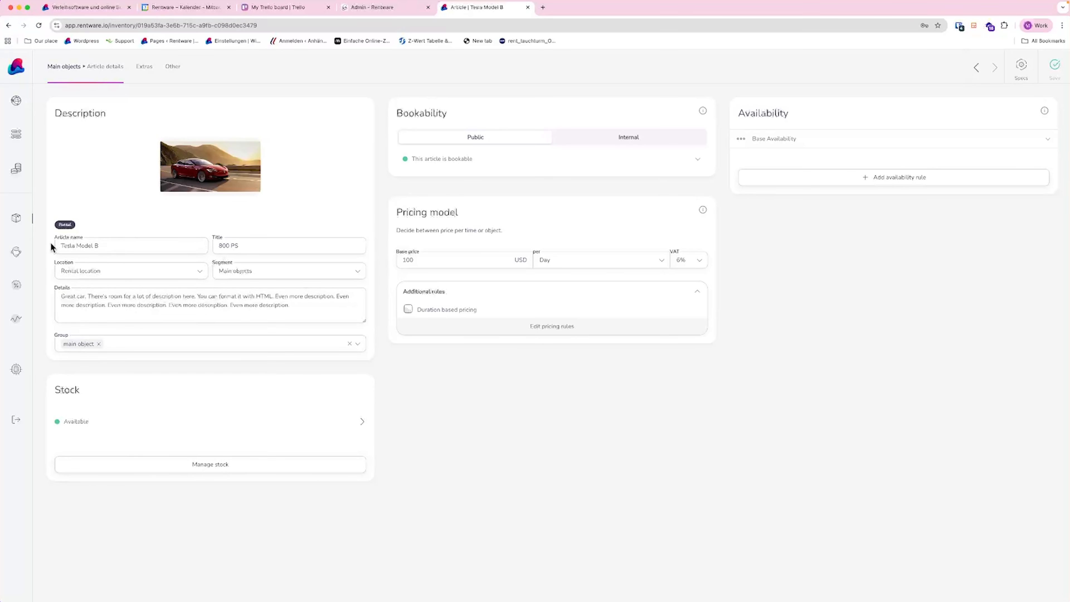
- Return to the handover flow settings, and view the list of users under users and roles
click(16, 369)
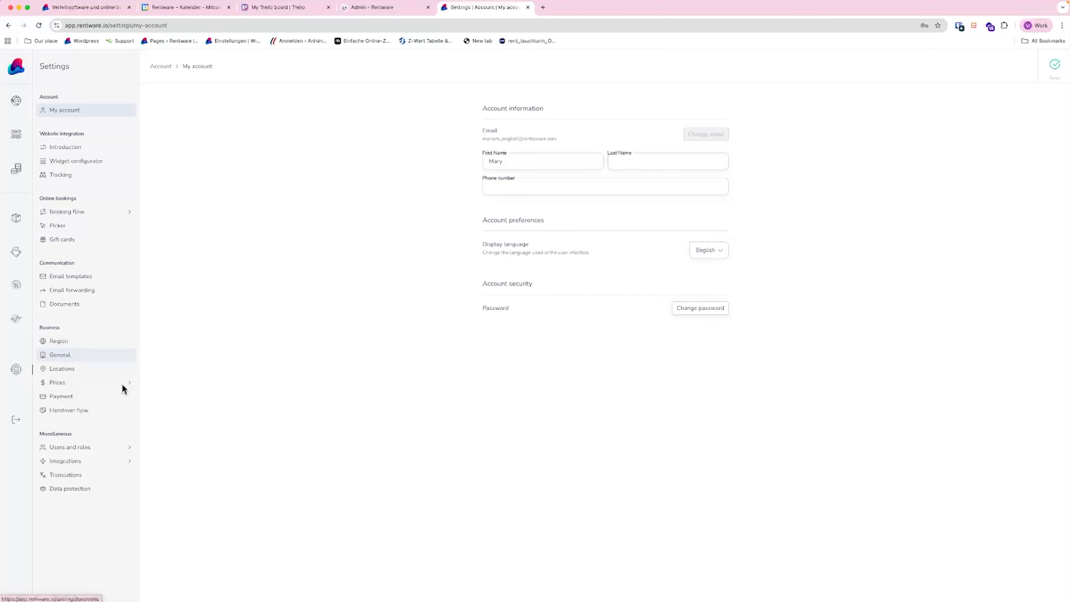
click(110, 413)
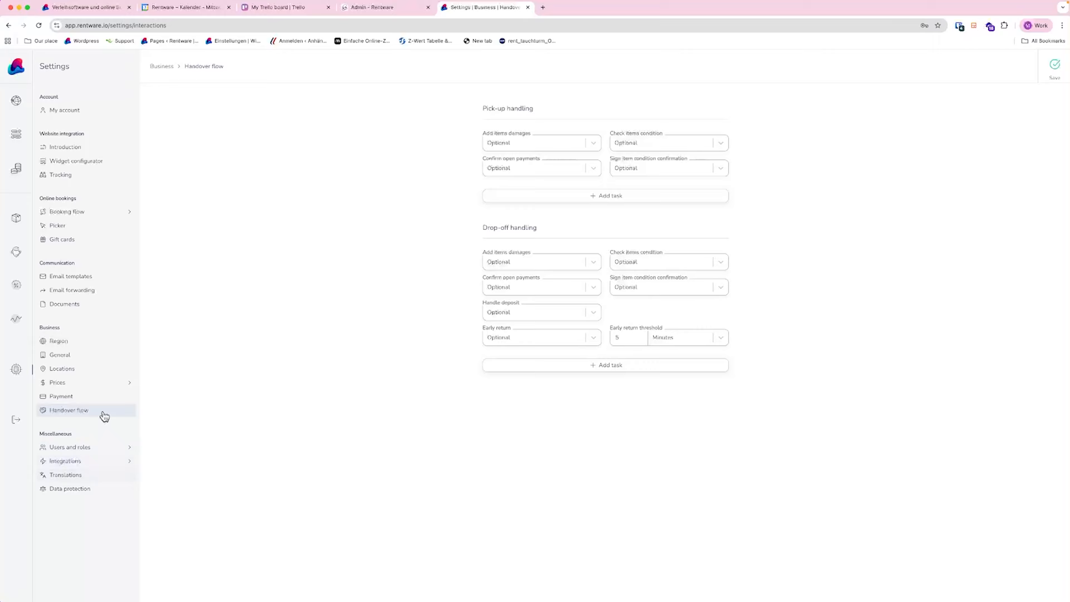
click(102, 452)
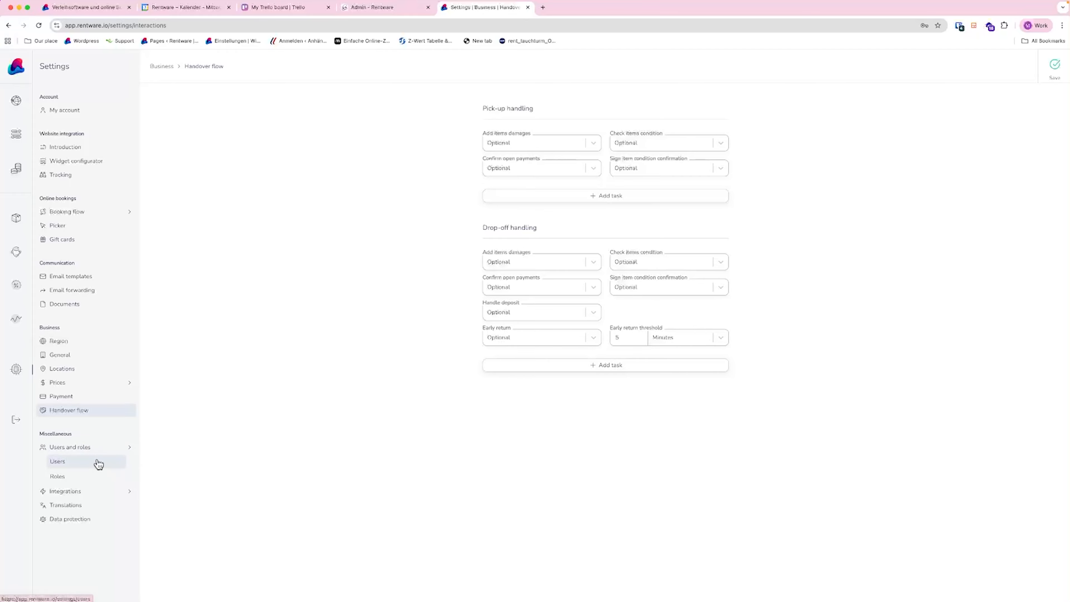
click(98, 463)
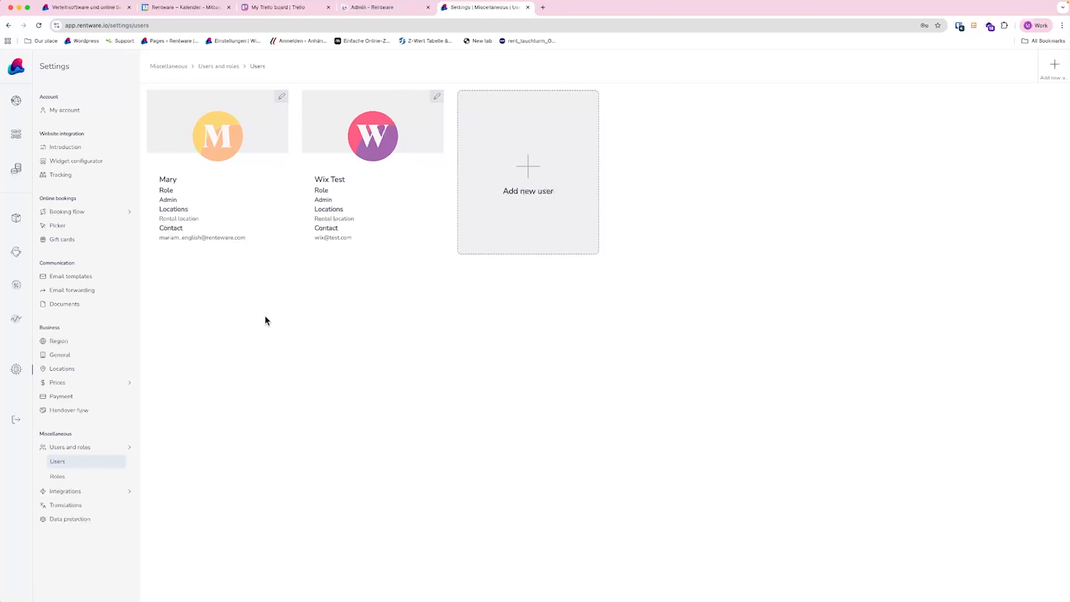
- Draft a new team role named Coworker, inspect its Tabs, Disposition and Orders permissions, and leave it without creating the role
click(82, 481)
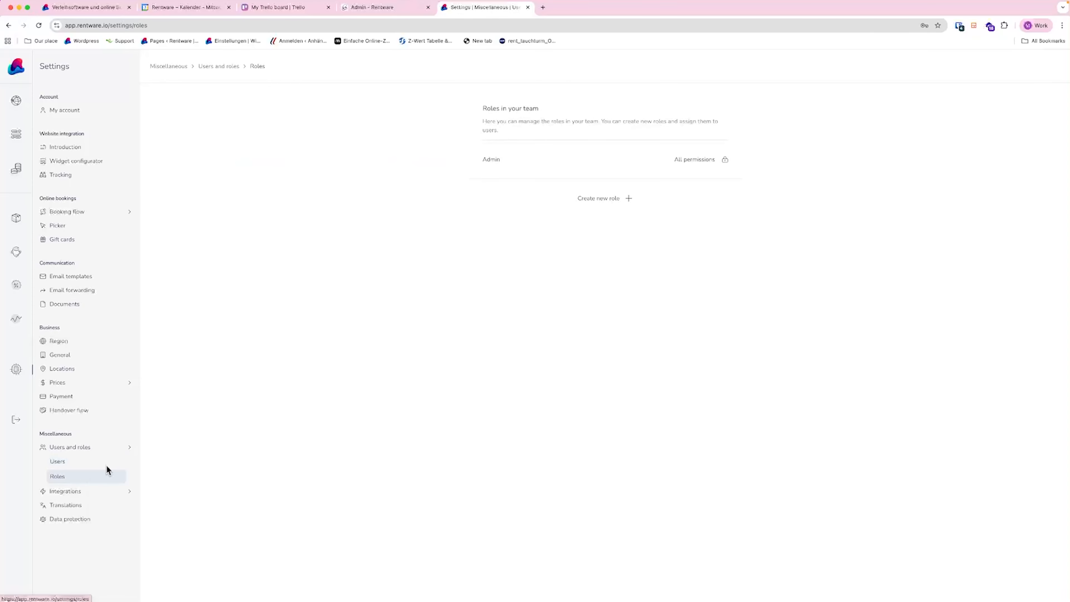
click(600, 198)
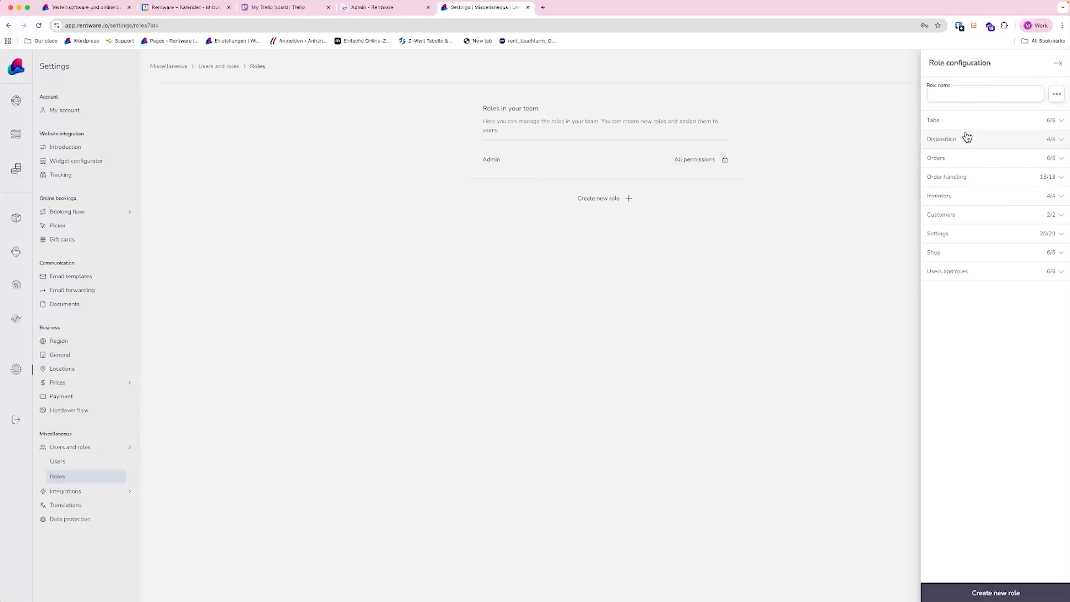
click(964, 97)
text(Coworker)
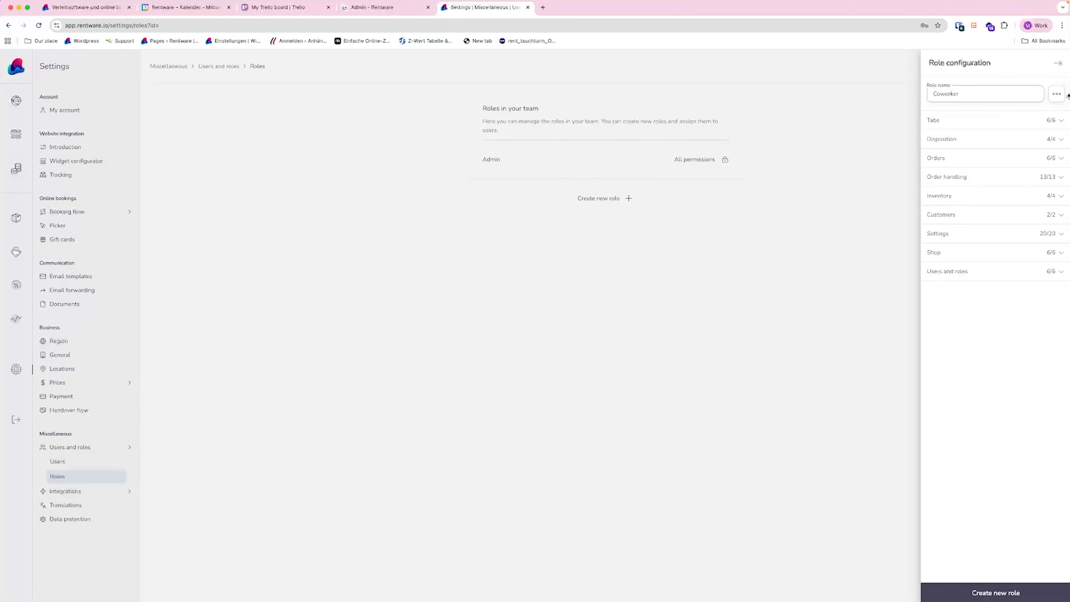
click(1060, 120)
click(1061, 120)
click(1057, 140)
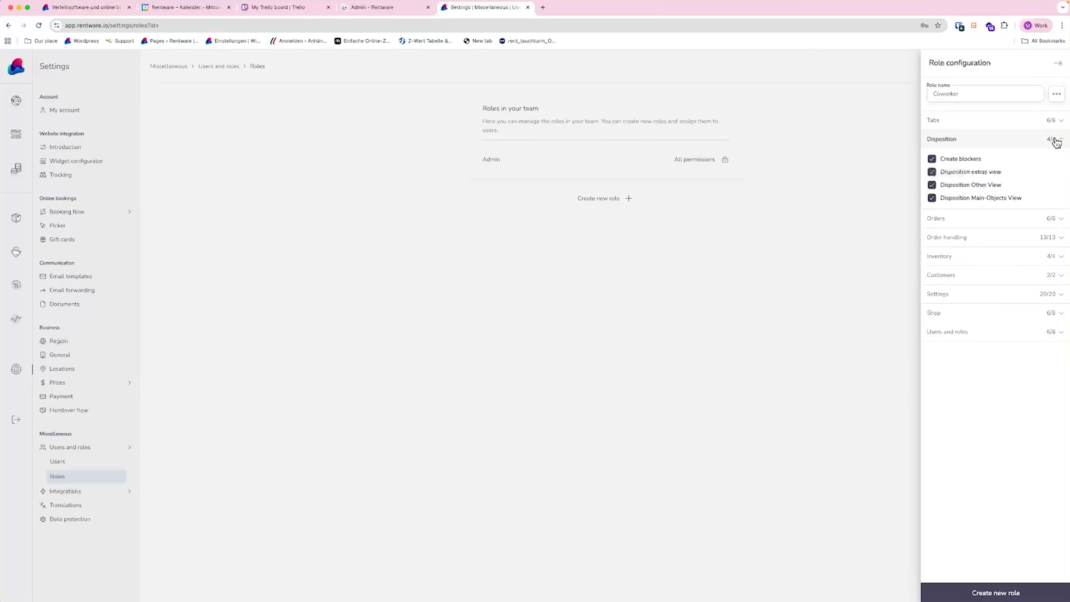
click(995, 217)
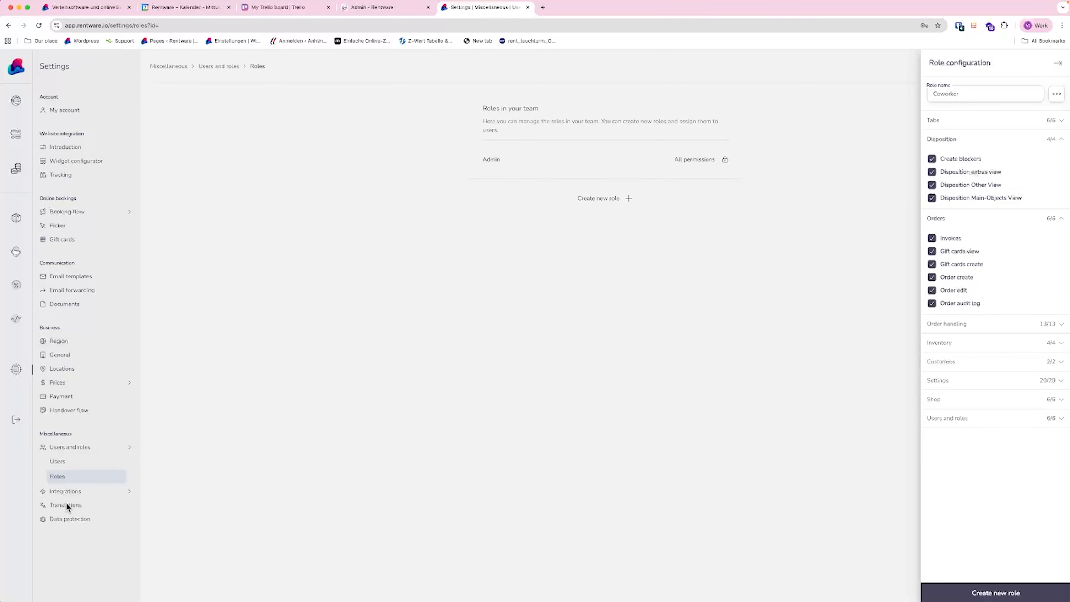
click(68, 493)
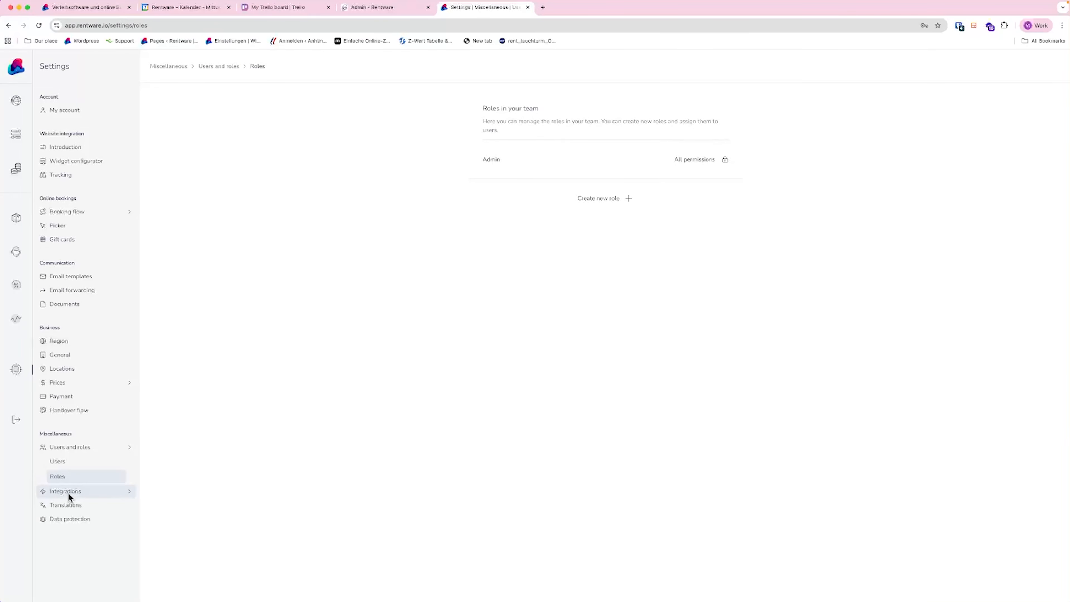
- View the channel manager and sevDesk pages among the integrations settings
click(68, 492)
click(81, 519)
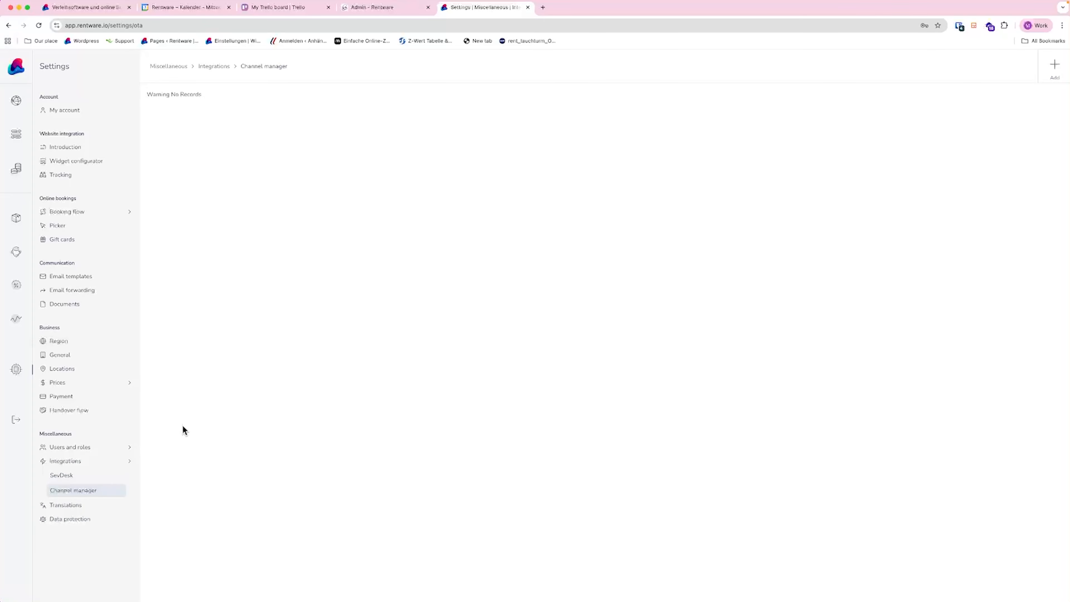
click(88, 479)
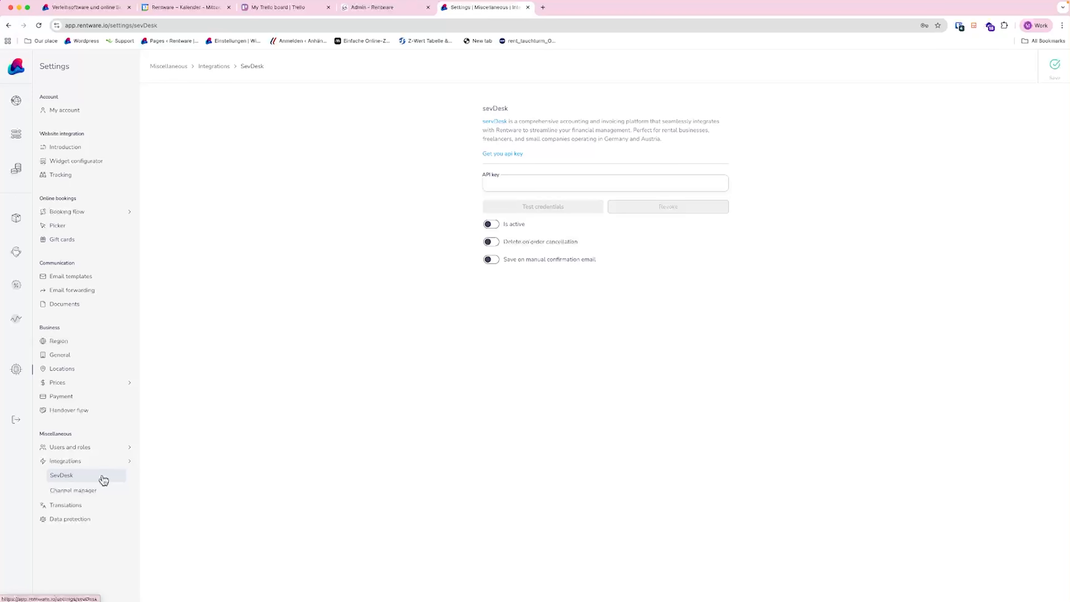
- View the cart widget translations, and go back to the settings to open data protection
click(100, 509)
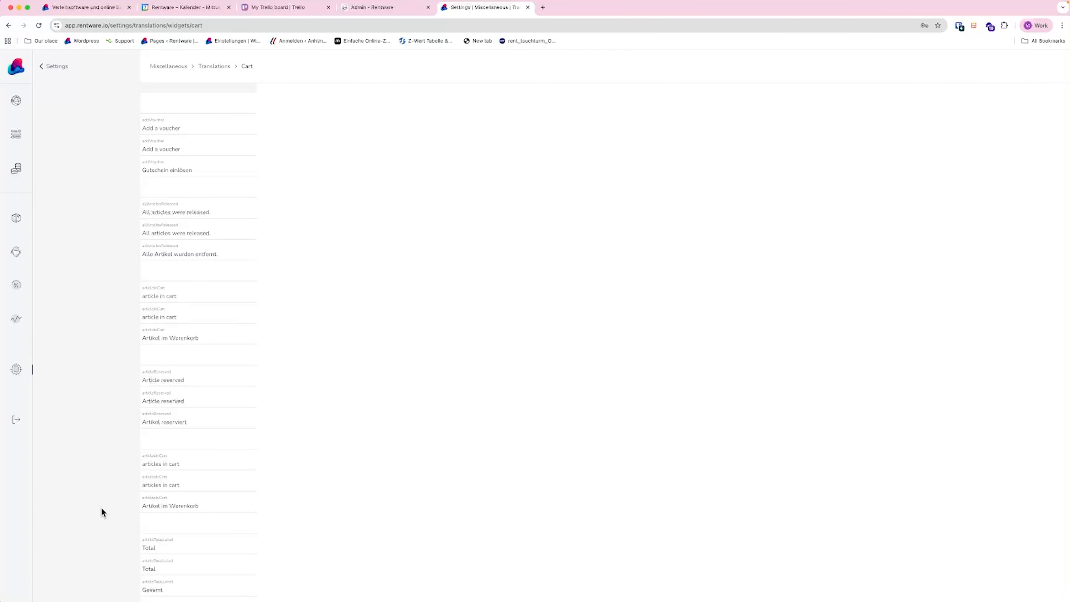
click(19, 378)
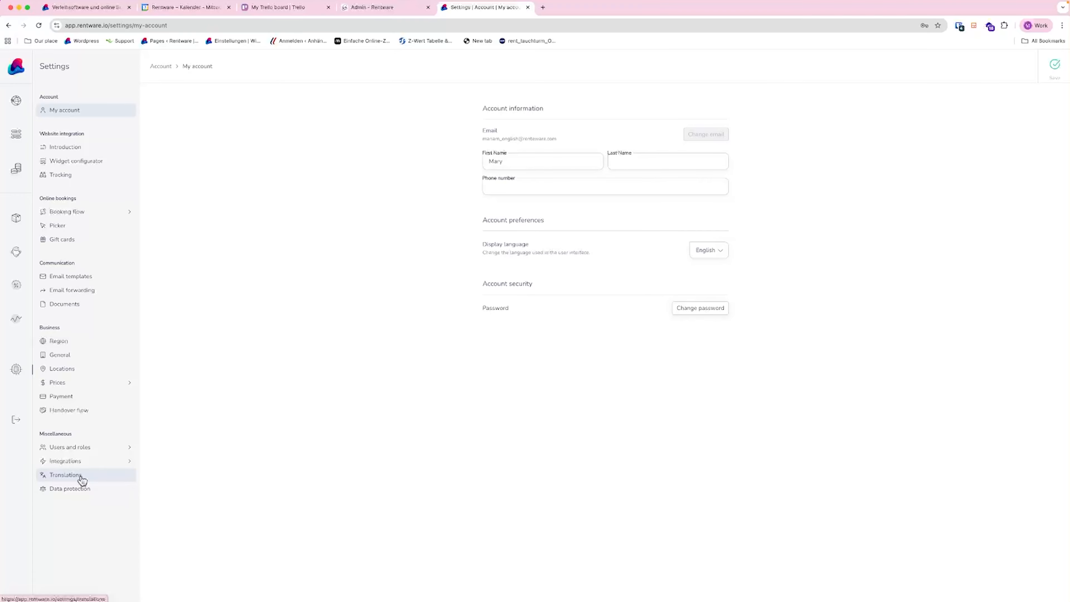
click(85, 489)
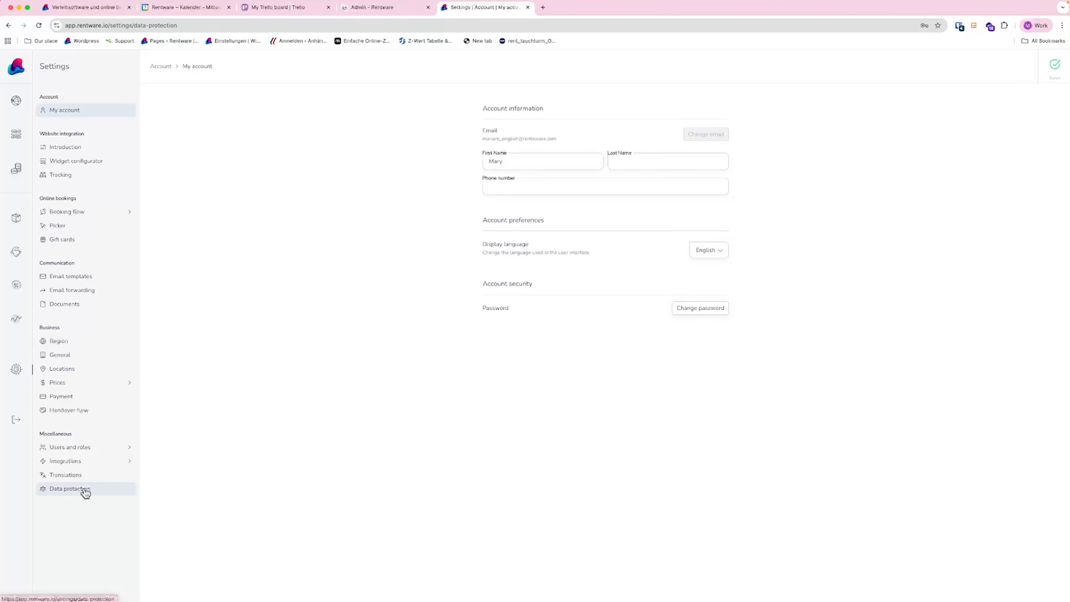